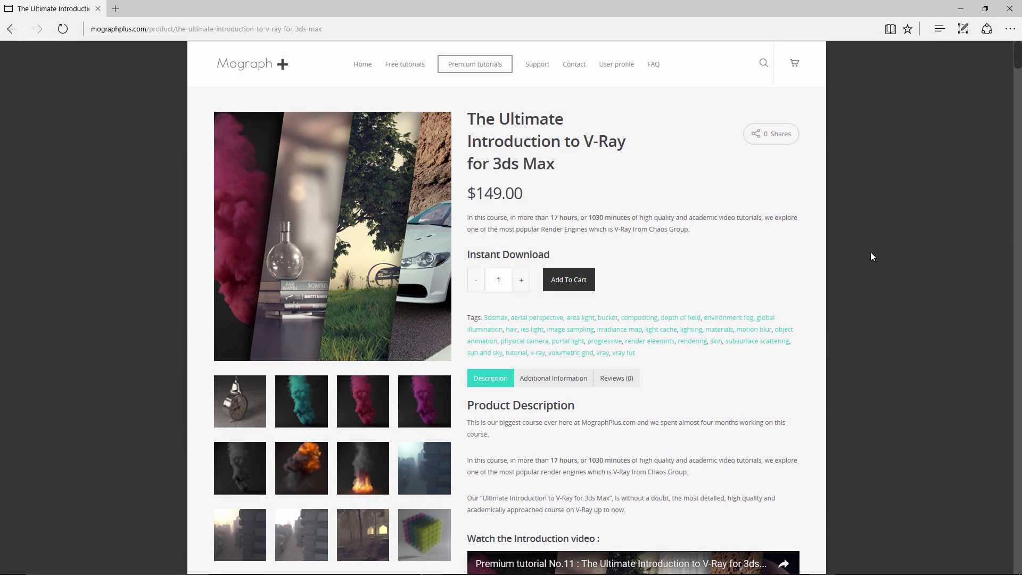
# Step: Read through the V-Ray for 3ds Max course page, from the product description to the Section 9 atmospherics and volumetrics text
pyautogui.scroll(-1, 868, 245)
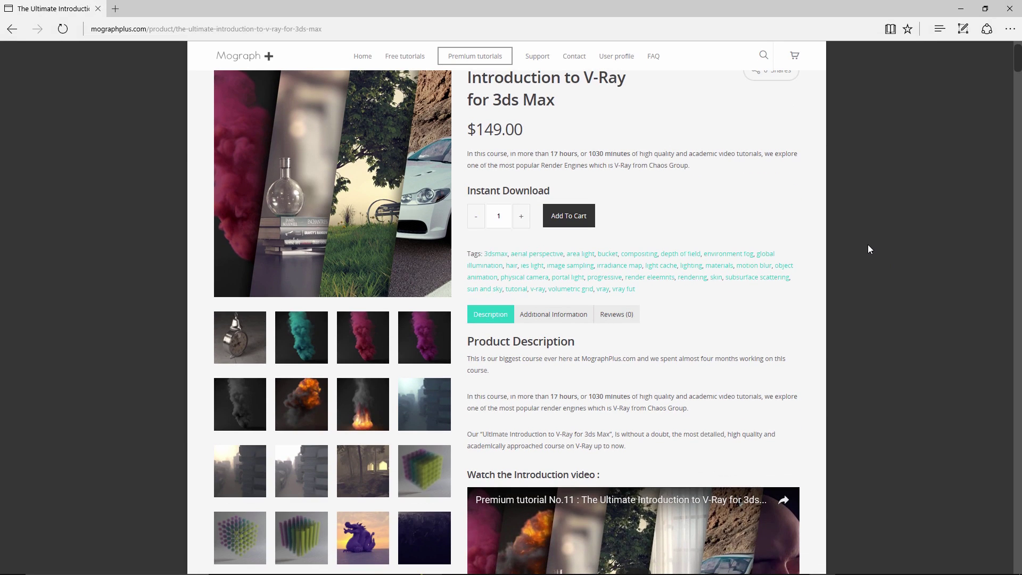
pyautogui.scroll(-4, 868, 245)
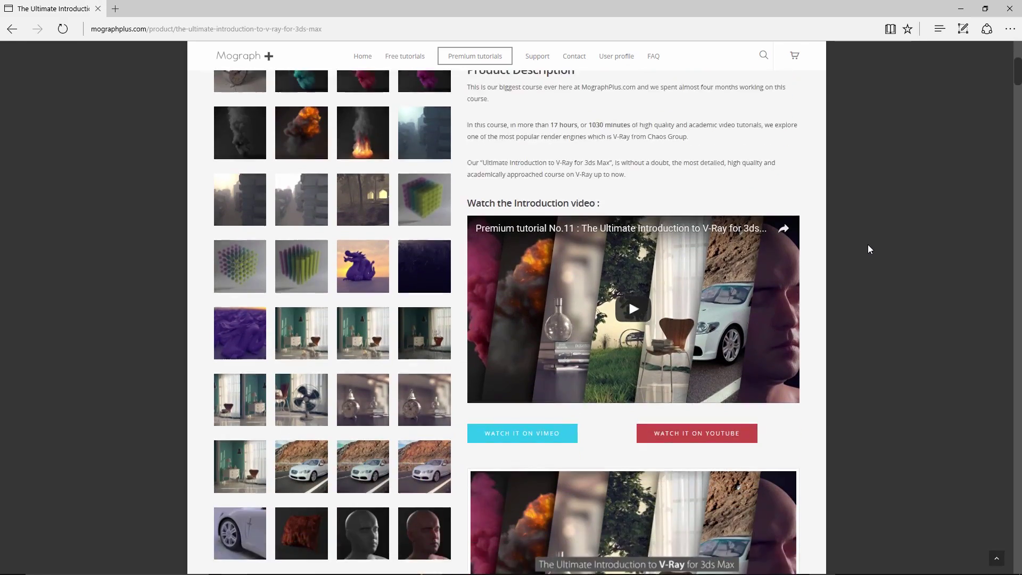
pyautogui.scroll(-7, 868, 249)
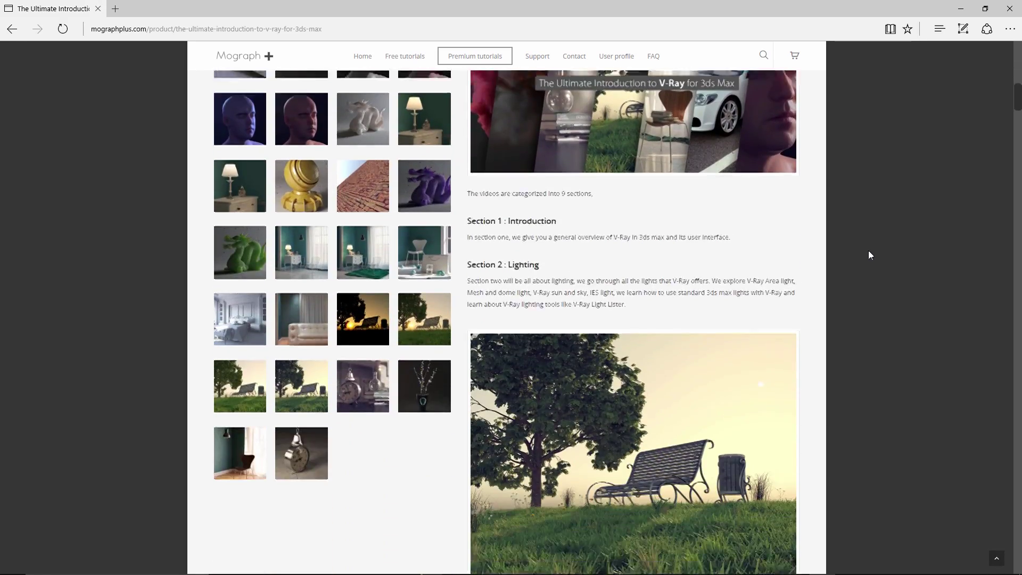
pyautogui.scroll(-15, 869, 255)
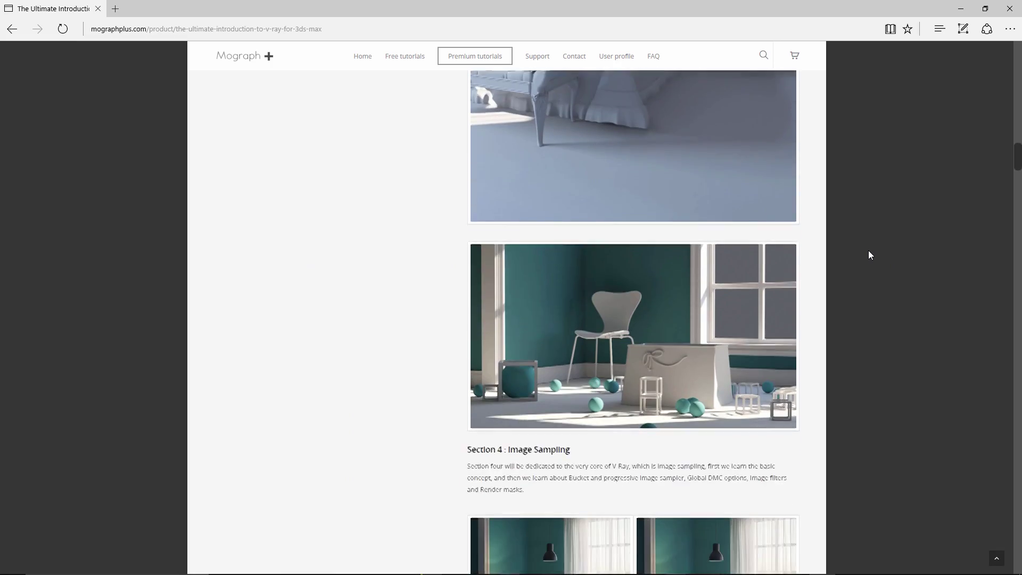
pyautogui.scroll(-8, 868, 251)
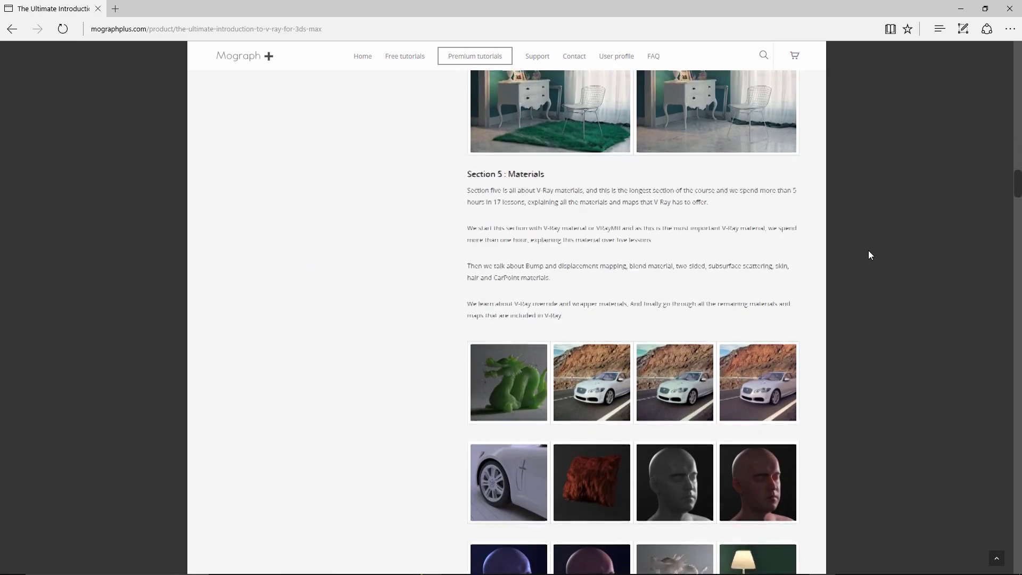
pyautogui.scroll(-9, 869, 255)
pyautogui.scroll(-12, 869, 255)
pyautogui.scroll(-20, 868, 255)
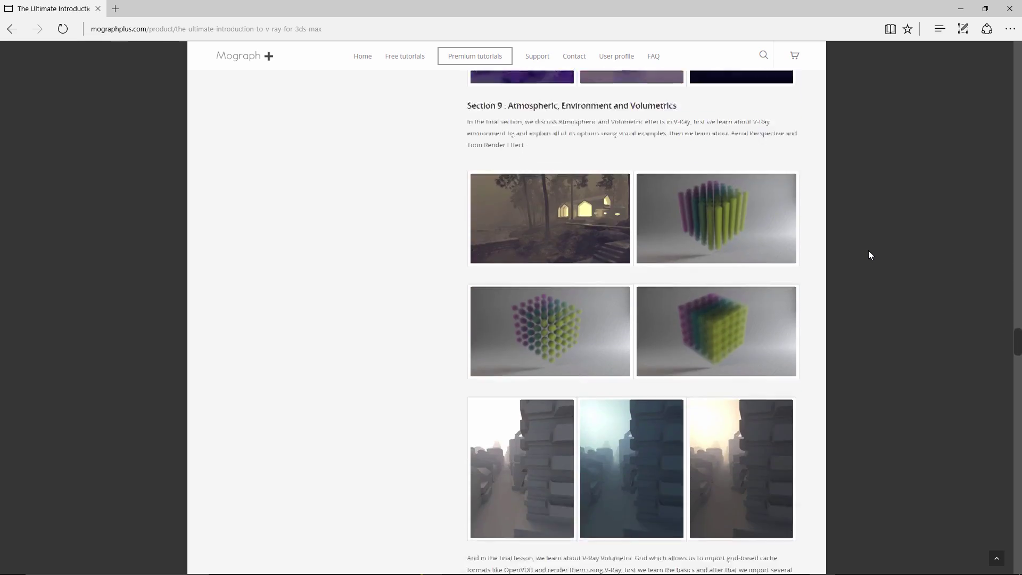
pyautogui.scroll(-18, 869, 254)
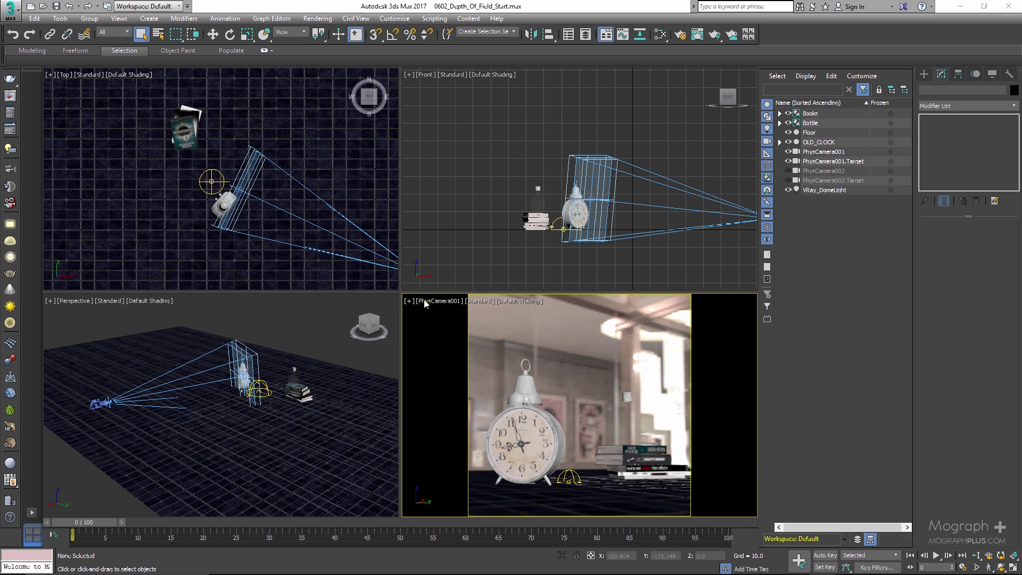
# Step: Switch to 3ds Max and examine the shallow depth of field F/2 render in the V-Ray frame buffer
pyautogui.click(9, 97)
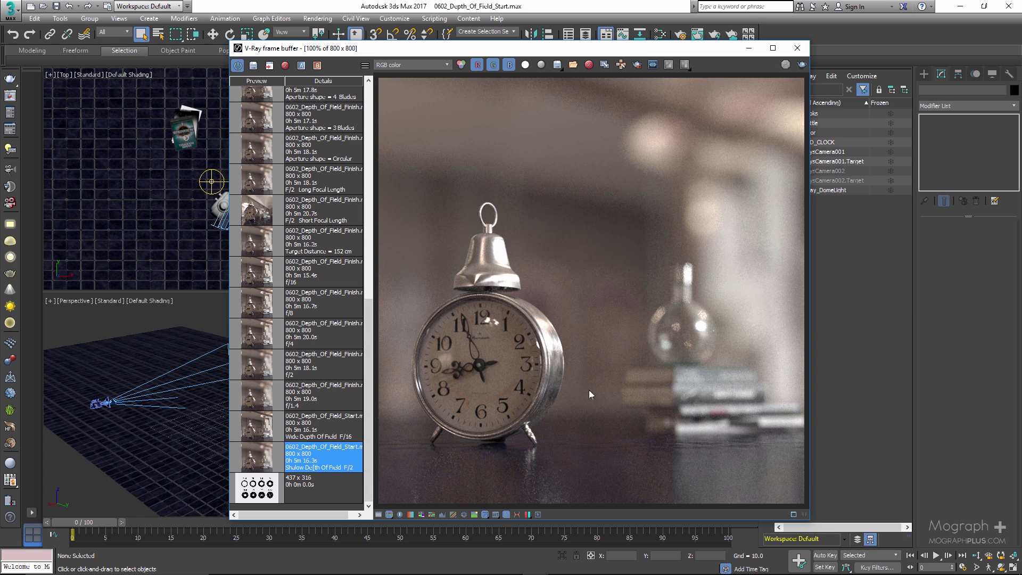
pyautogui.moveTo(580, 49); pyautogui.dragTo(560, 34)
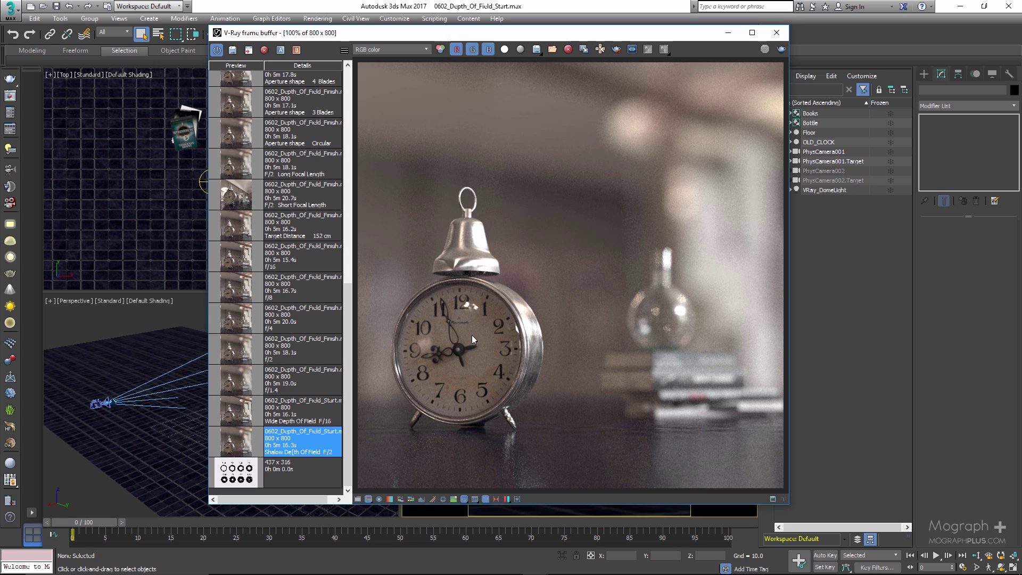
pyautogui.moveTo(477, 33); pyautogui.dragTo(709, 73)
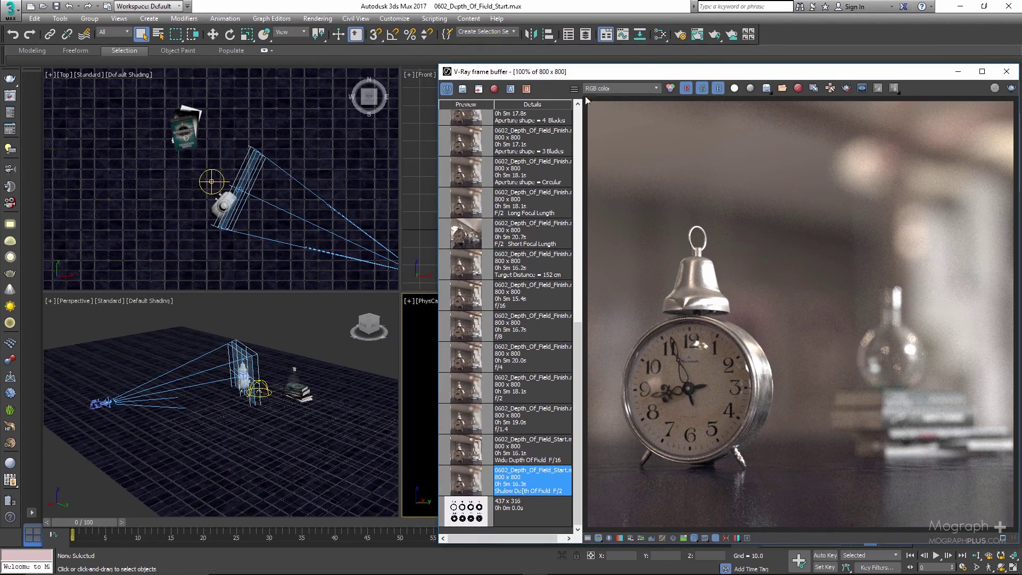
pyautogui.moveTo(638, 70); pyautogui.dragTo(382, 71)
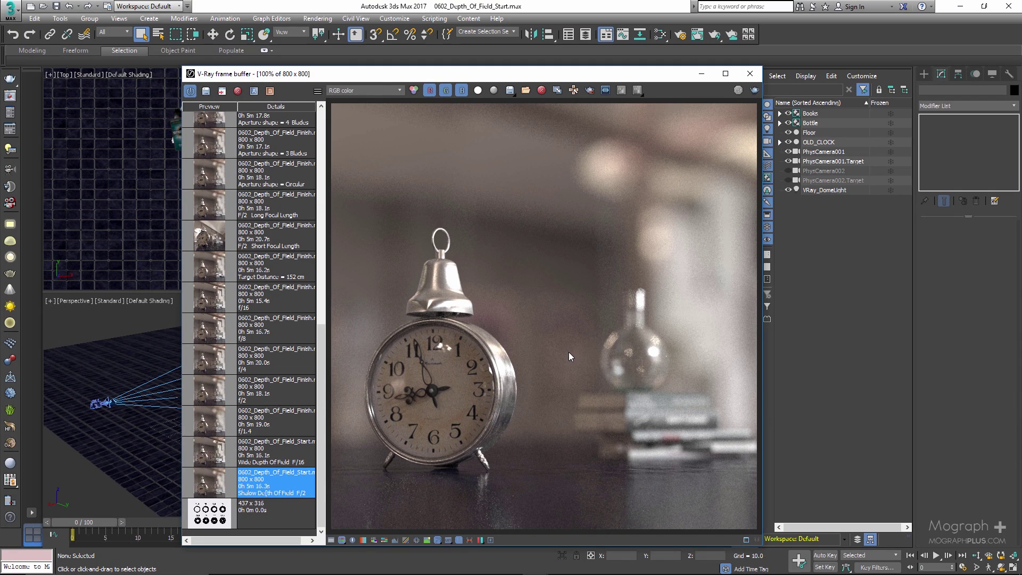
pyautogui.moveTo(524, 74)
pyautogui.mouseDown()
pyautogui.moveTo(647, 66)
pyautogui.moveTo(522, 56)
pyautogui.mouseUp()
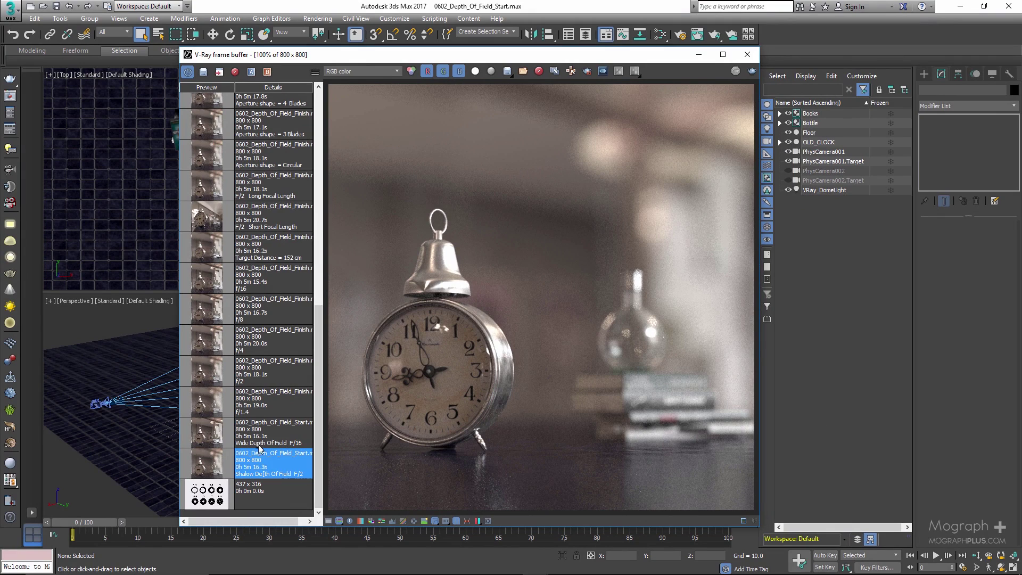
# Step: Load the wide depth of field F/16 render from the history for comparison, and close the frame buffer
pyautogui.doubleClick(205, 435)
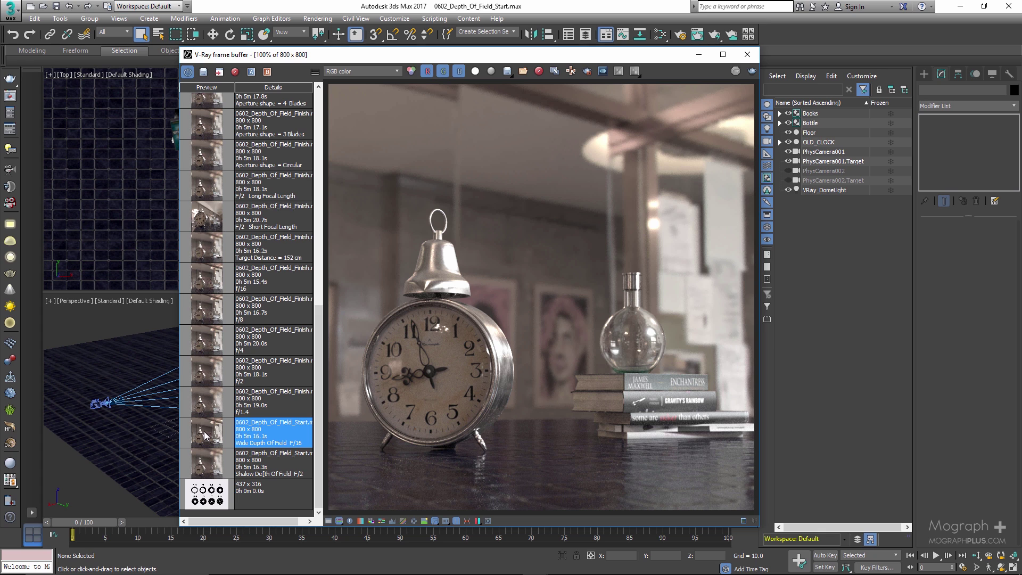
pyautogui.moveTo(481, 58); pyautogui.dragTo(469, 58)
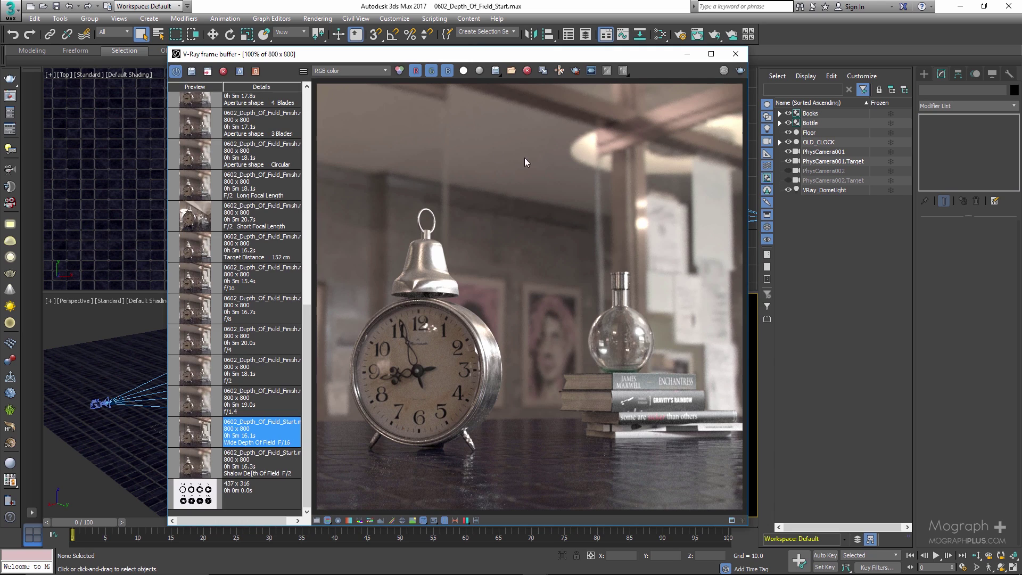
pyautogui.click(735, 53)
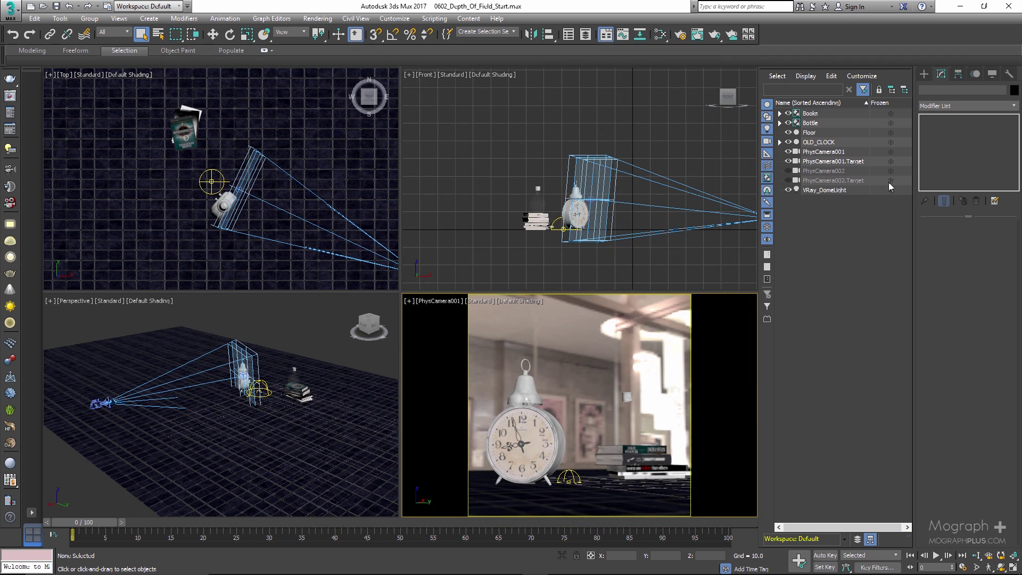
# Step: Select PhysCamera001 and examine its depth of field planes around the clock in the top view
pyautogui.click(844, 155)
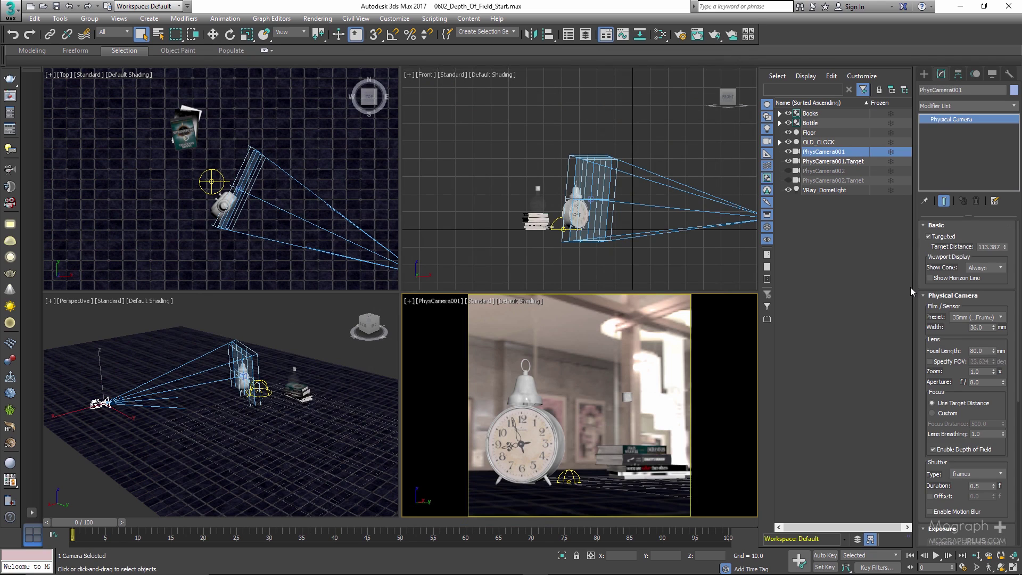
pyautogui.moveTo(922, 260)
pyautogui.mouseDown()
pyautogui.moveTo(922, 235)
pyautogui.moveTo(922, 261)
pyautogui.mouseUp()
pyautogui.scroll(6, 241, 217)
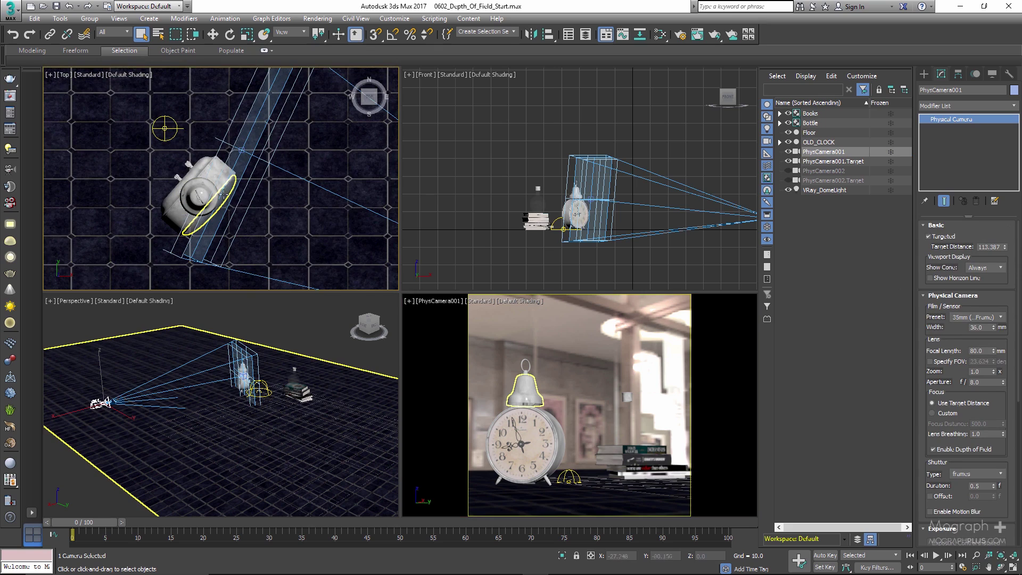
pyautogui.scroll(-6, 216, 164)
pyautogui.moveTo(215, 164); pyautogui.dragTo(217, 178, button='middle')
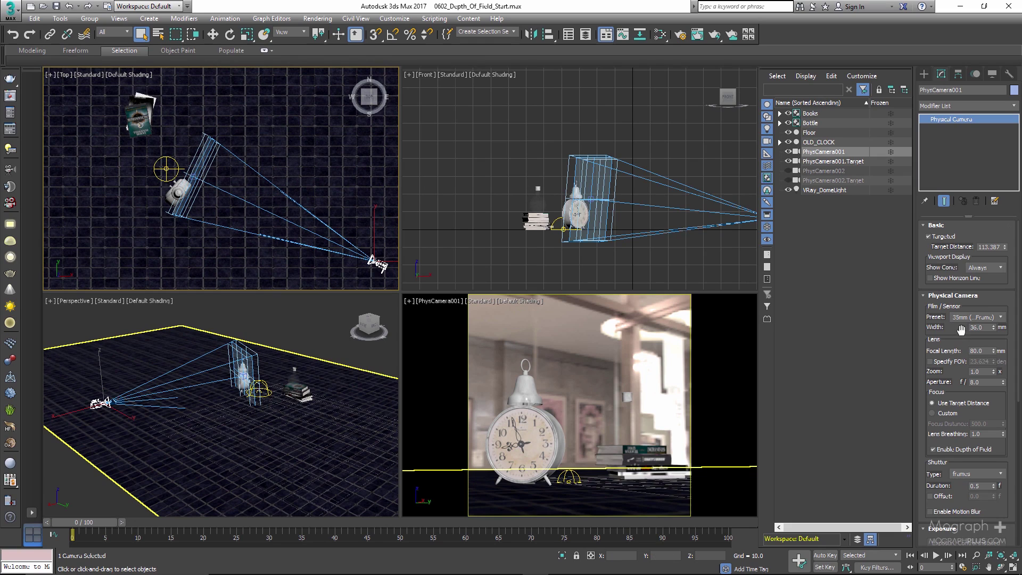
# Step: Review the physical camera's lens, focus, depth of field and exposure settings, leaving Enable Depth of Field on
pyautogui.scroll(-2, 958, 341)
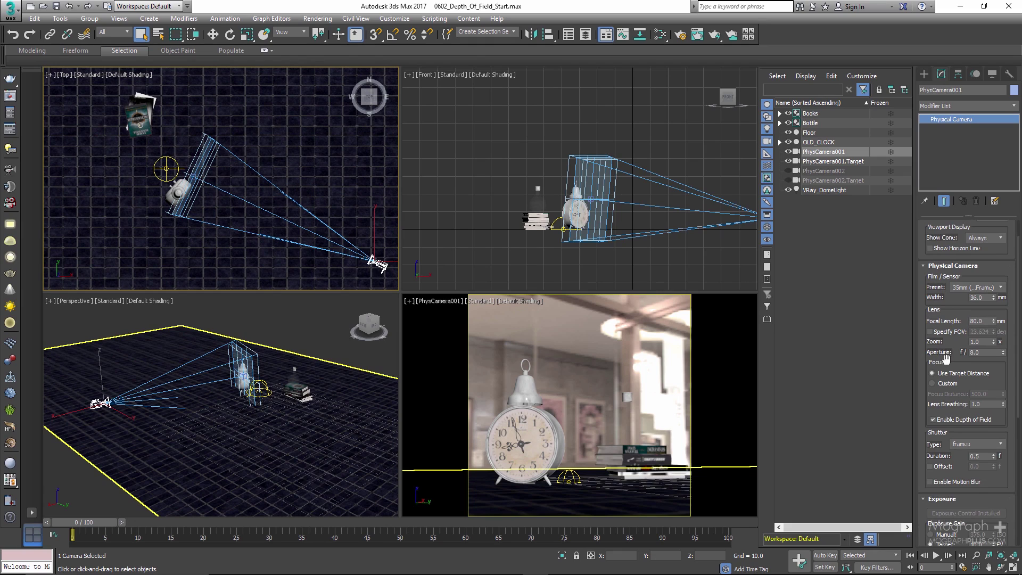
pyautogui.click(974, 418)
pyautogui.click(974, 419)
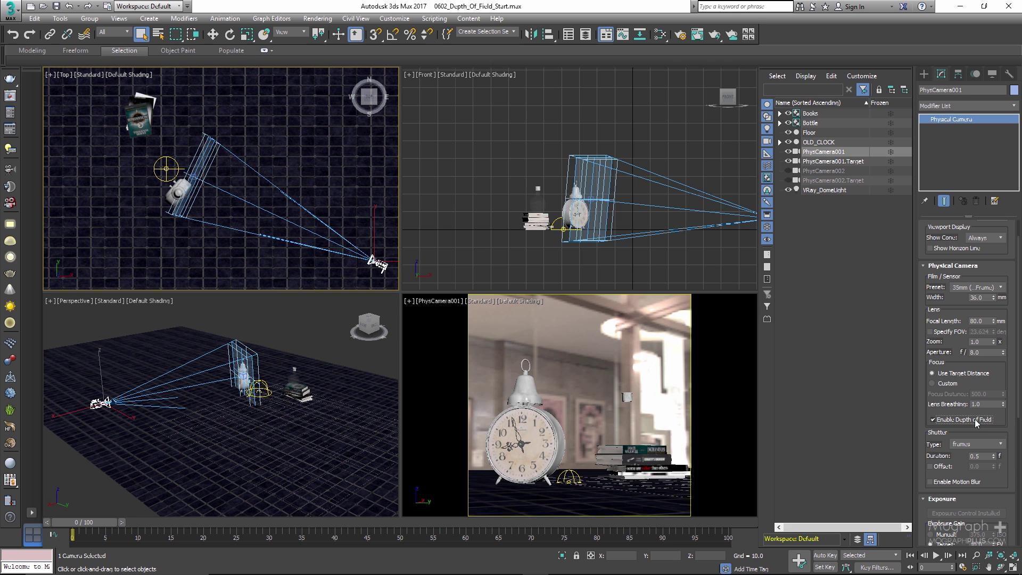
pyautogui.moveTo(1004, 372); pyautogui.dragTo(1005, 390)
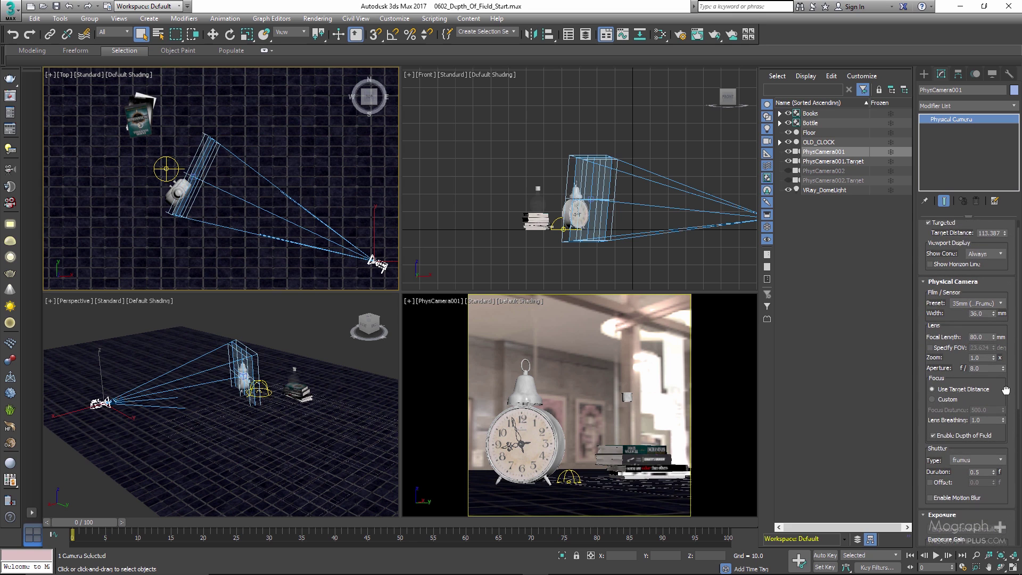
pyautogui.scroll(-6, 924, 389)
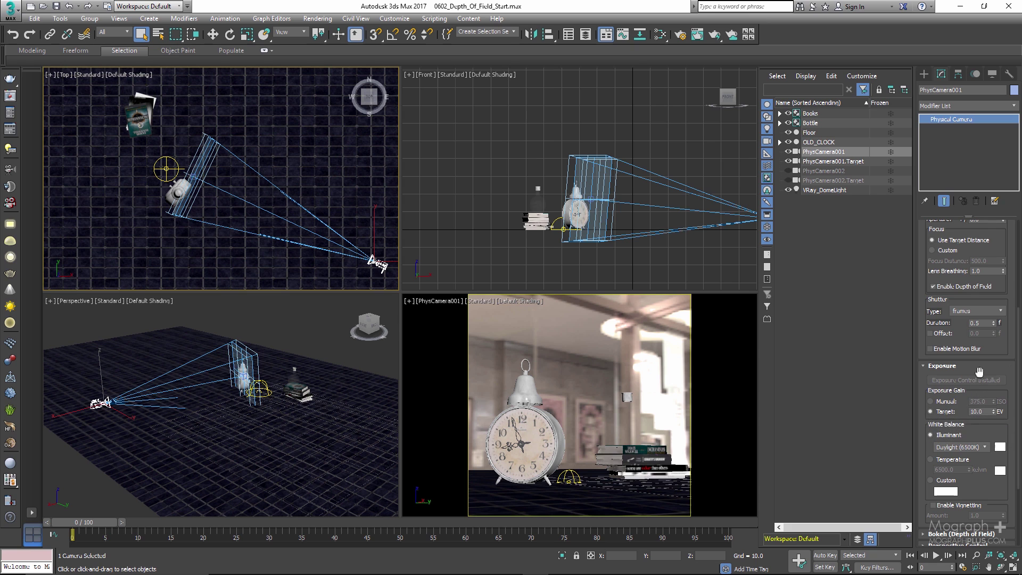
pyautogui.scroll(4, 991, 345)
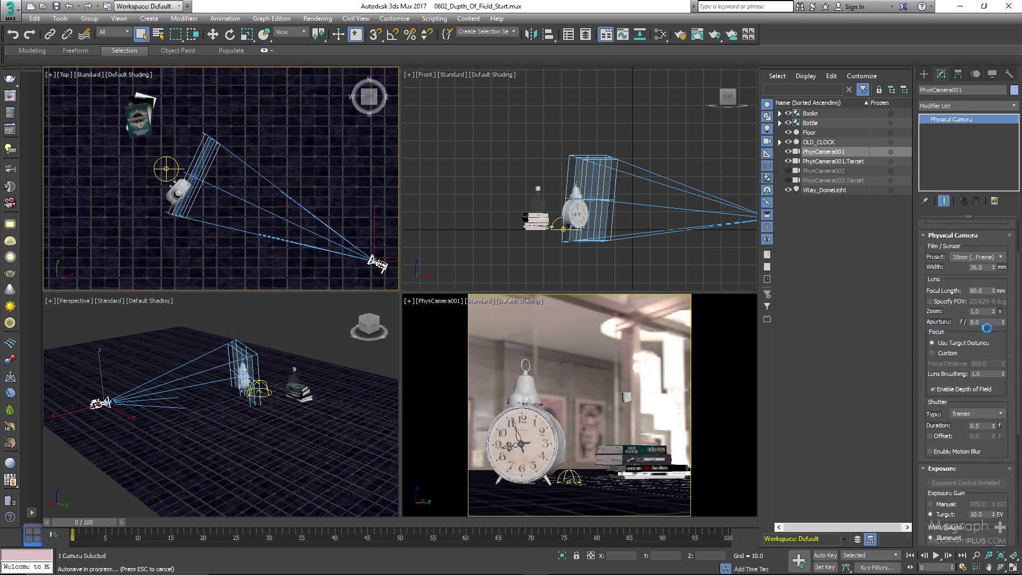
# Step: Reopen the V-Ray frame buffer and display the f-stop aperture chart from the render history
pyautogui.click(16, 100)
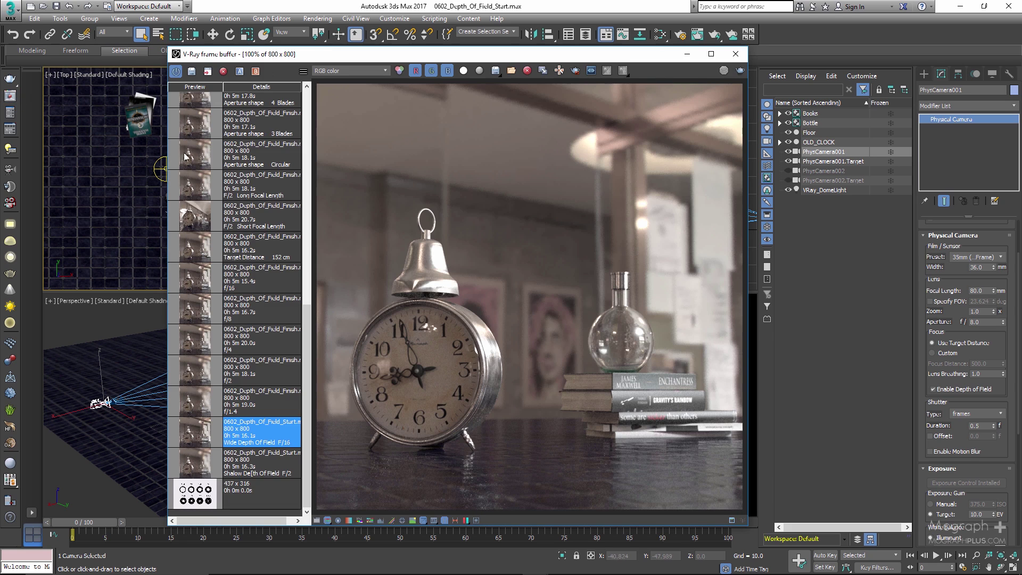
pyautogui.doubleClick(195, 490)
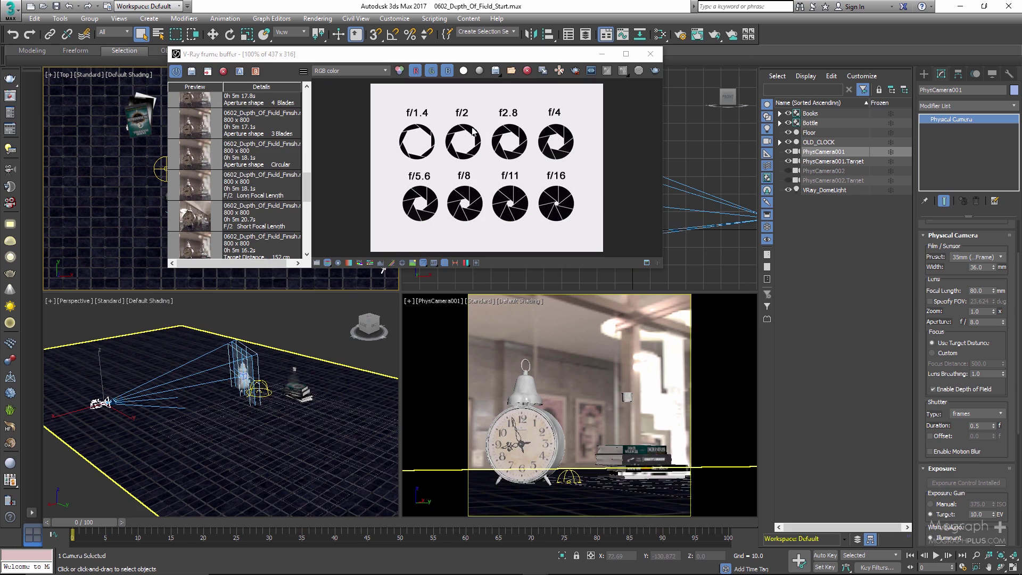
pyautogui.moveTo(489, 53); pyautogui.dragTo(548, 200)
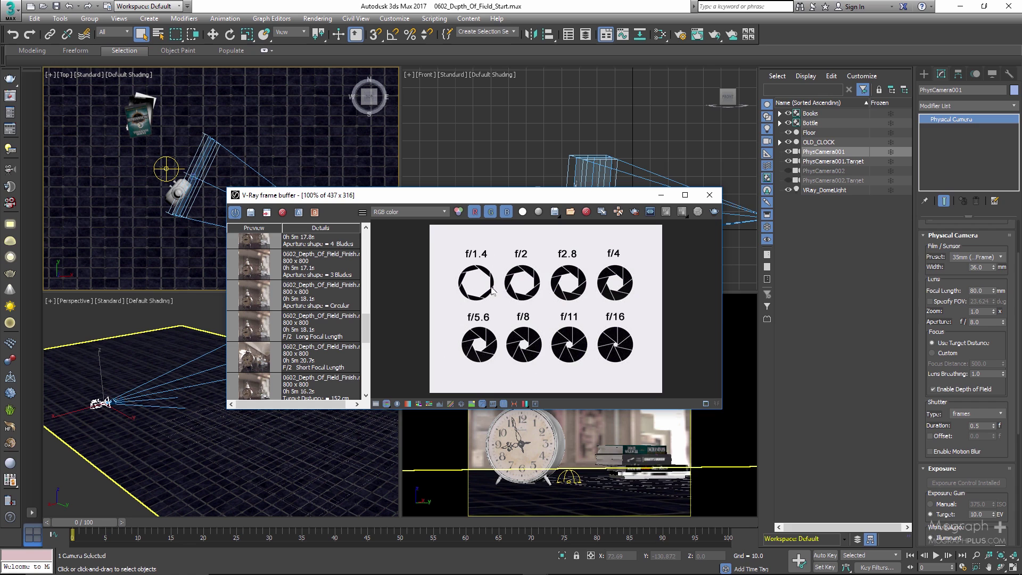
# Step: Compare the shallow F/2 render, the aperture chart and the wide F/16 render from the frame buffer history
pyautogui.scroll(-5, 356, 324)
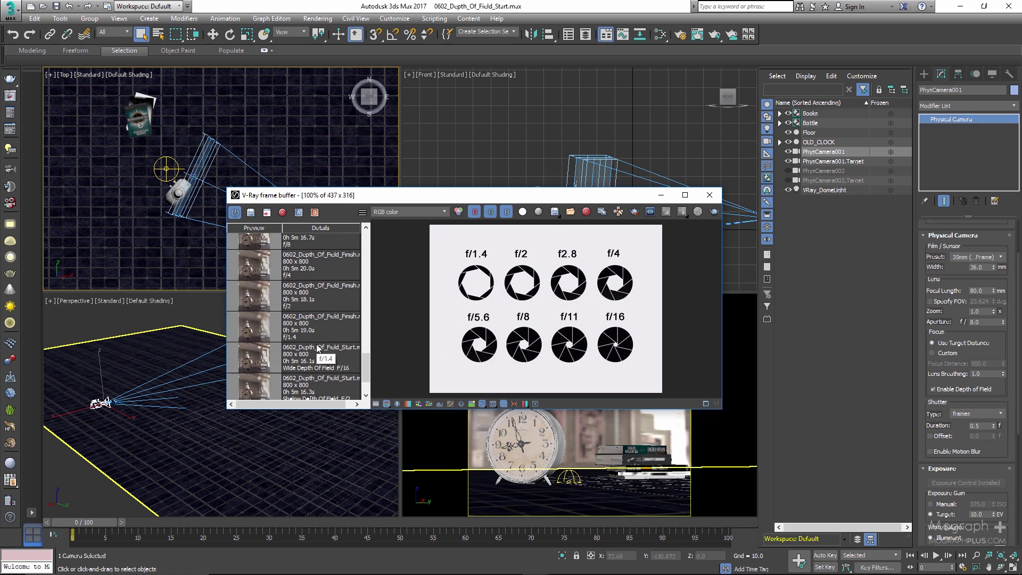
pyautogui.click(257, 342)
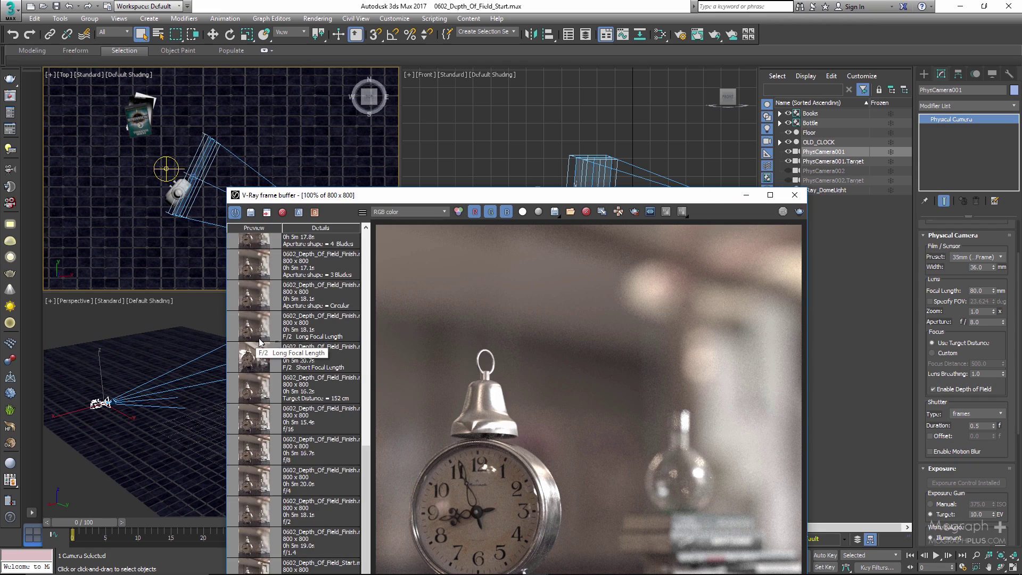
pyautogui.moveTo(592, 191); pyautogui.dragTo(570, 42)
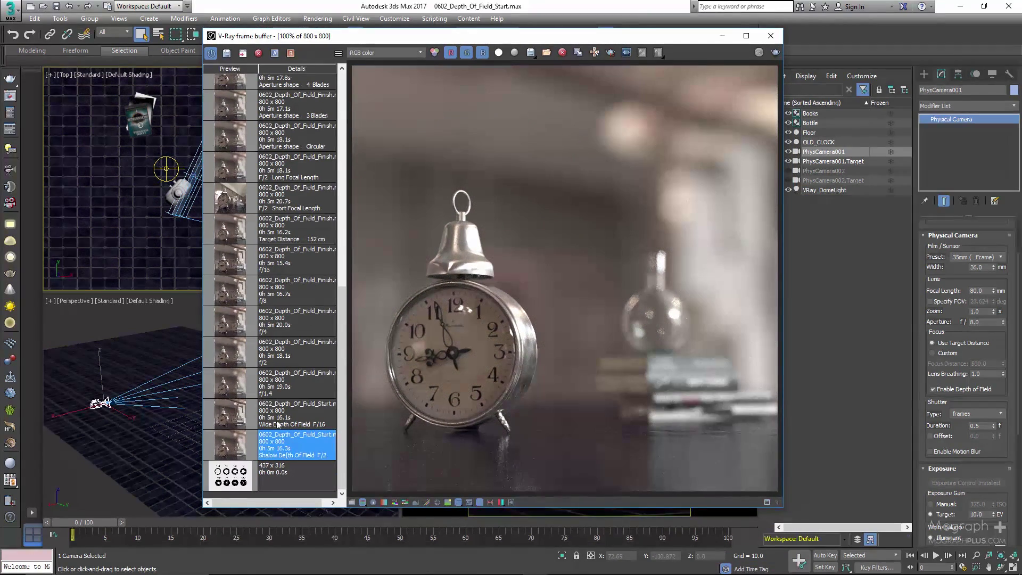
pyautogui.click(232, 479)
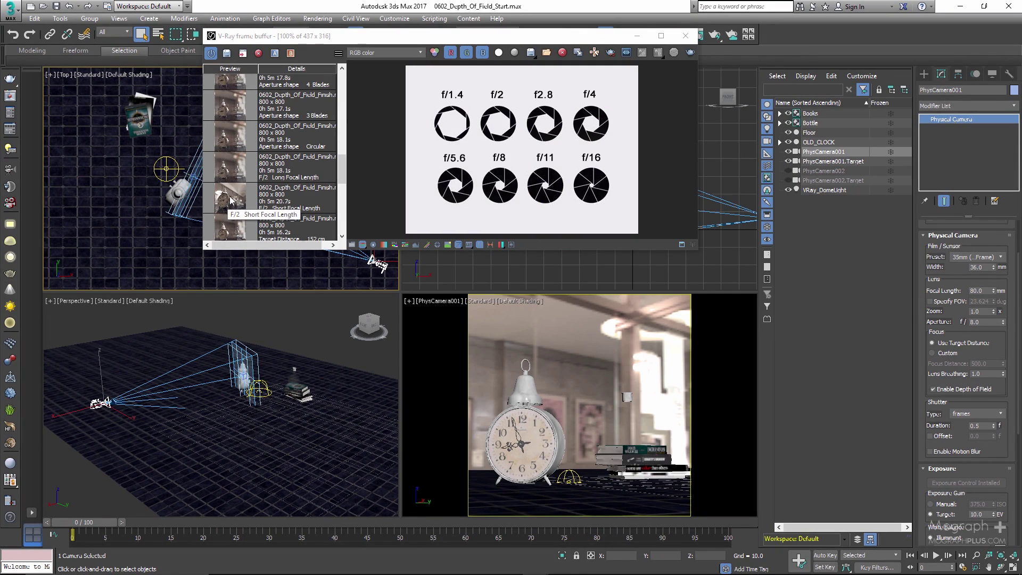
pyautogui.scroll(-5, 234, 203)
pyautogui.scroll(-1, 234, 202)
pyautogui.click(229, 157)
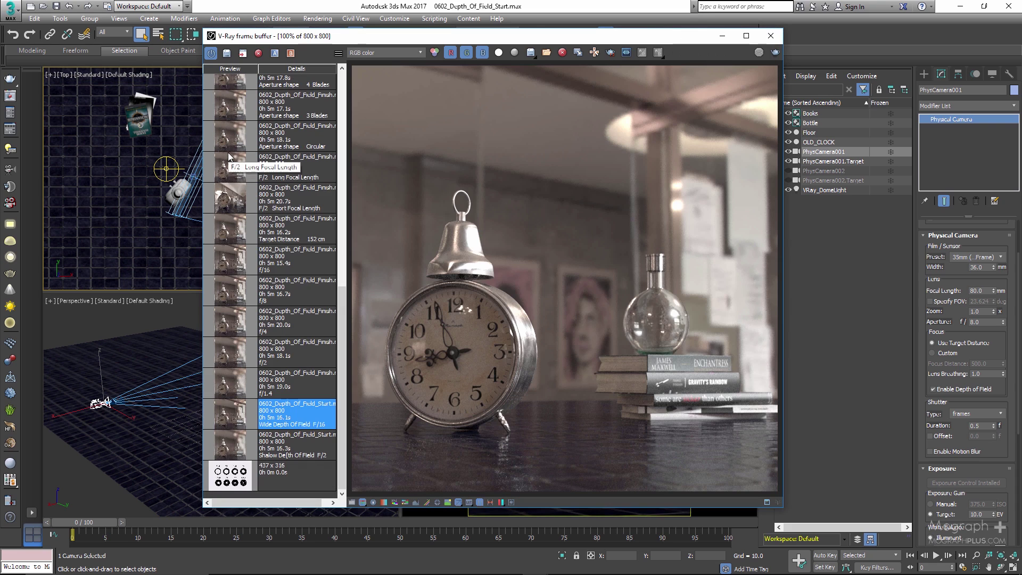
# Step: Display the aperture chart in an enlarged frame buffer window, and set PhysCamera001's aperture to f/1.4
pyautogui.click(233, 475)
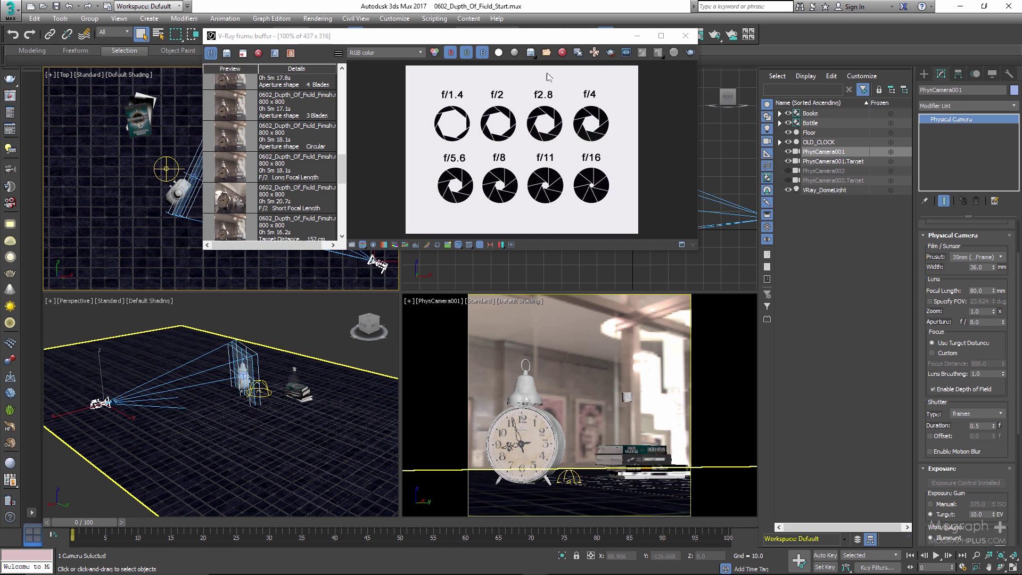
pyautogui.moveTo(697, 249); pyautogui.dragTo(810, 521)
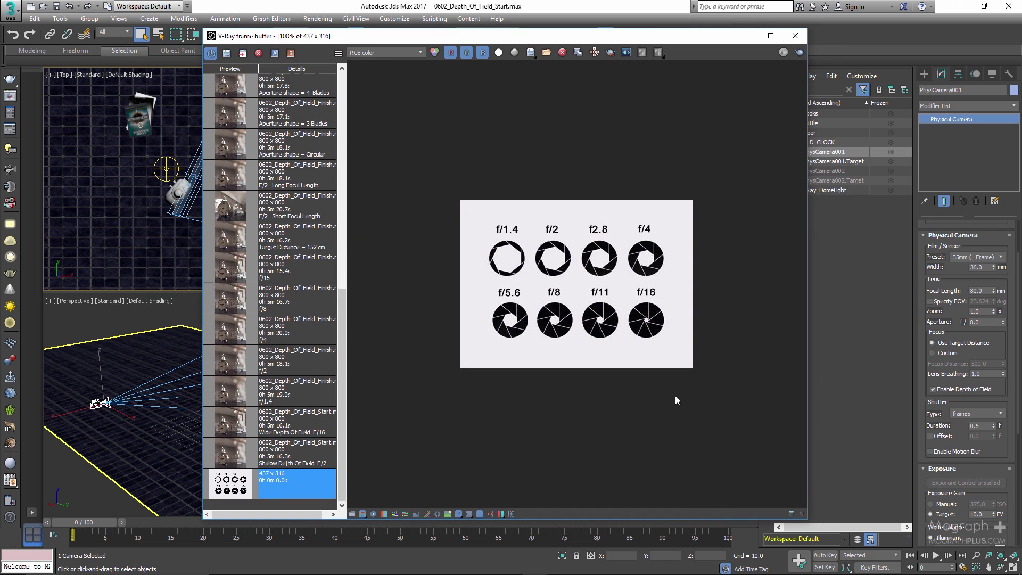
pyautogui.click(987, 322)
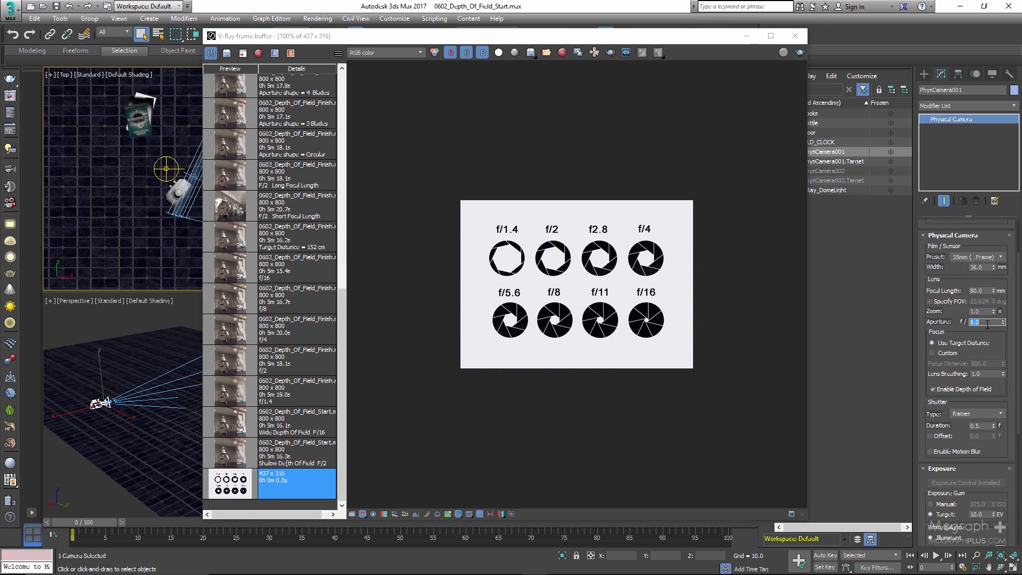
pyautogui.press('Return')
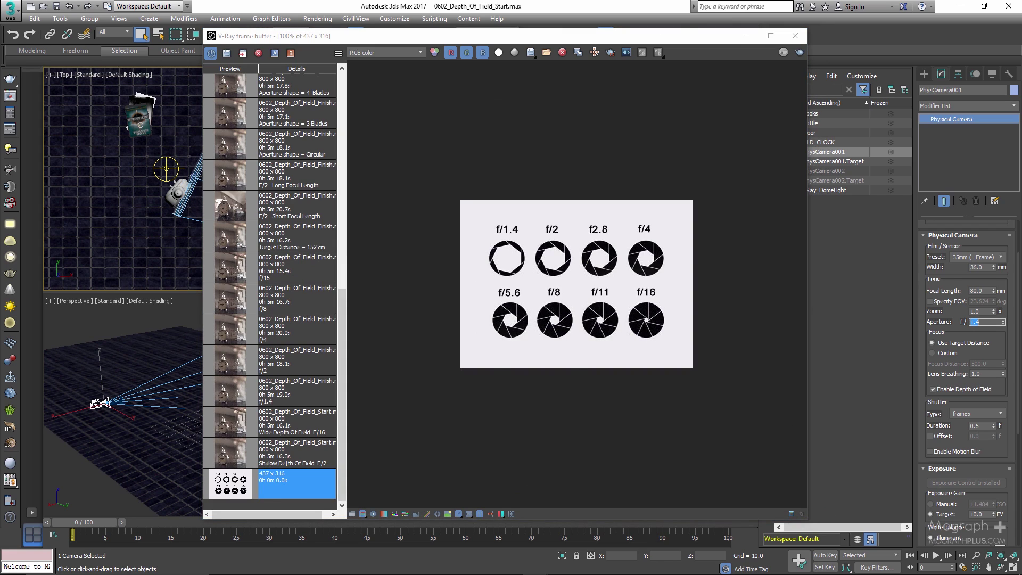
# Step: Display the f/1.4 render, set PhysCamera001's aperture to f/2, and compare the f/1.4 and f/2 renders from the history
pyautogui.doubleClick(227, 398)
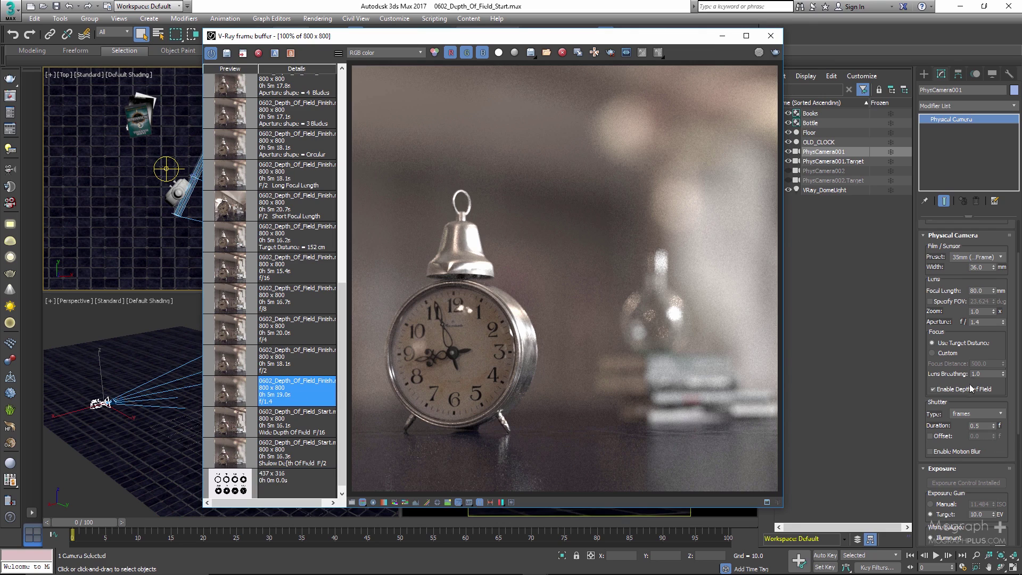
pyautogui.doubleClick(984, 322)
pyautogui.write('2')
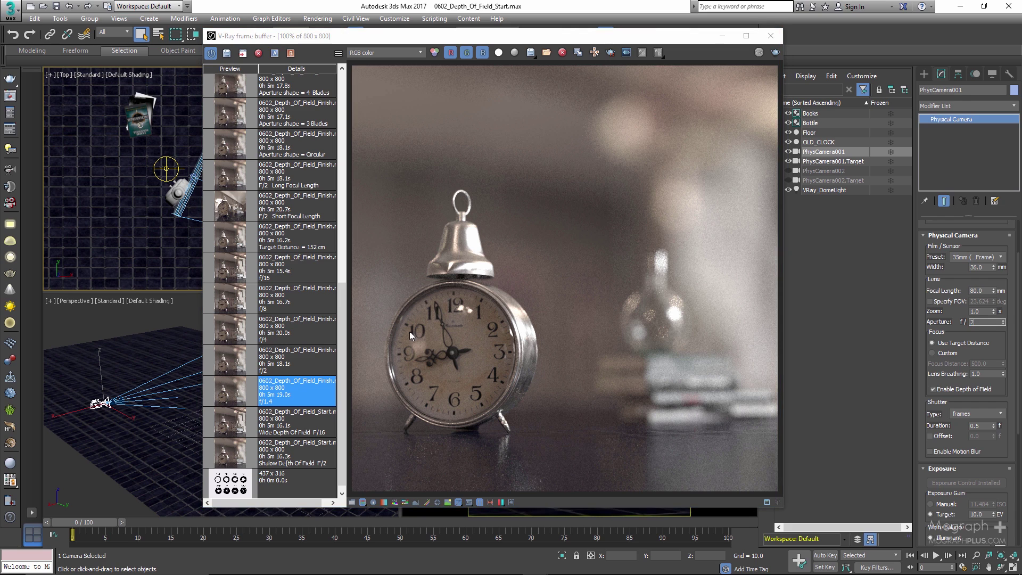
pyautogui.click(221, 369)
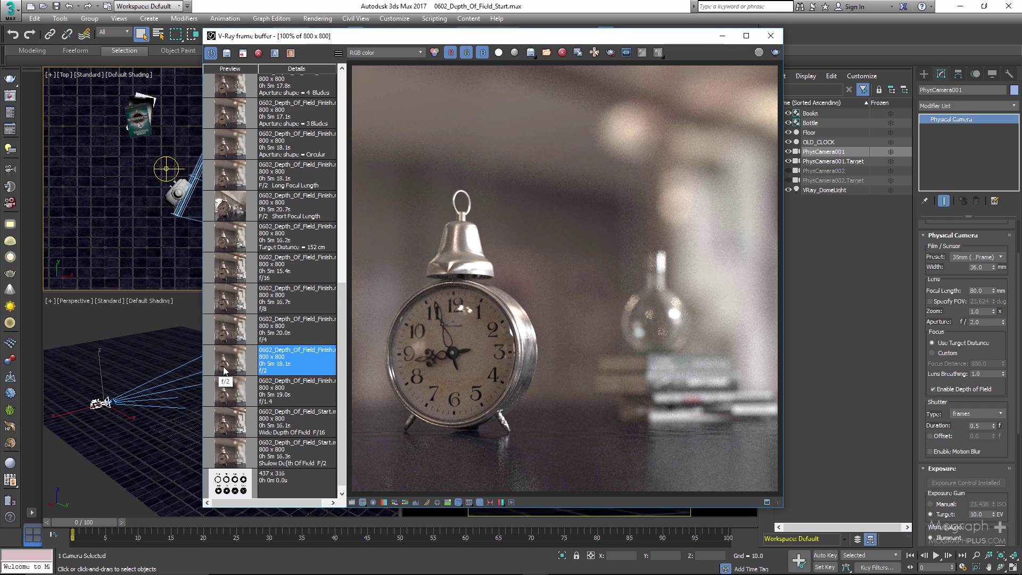
pyautogui.click(228, 394)
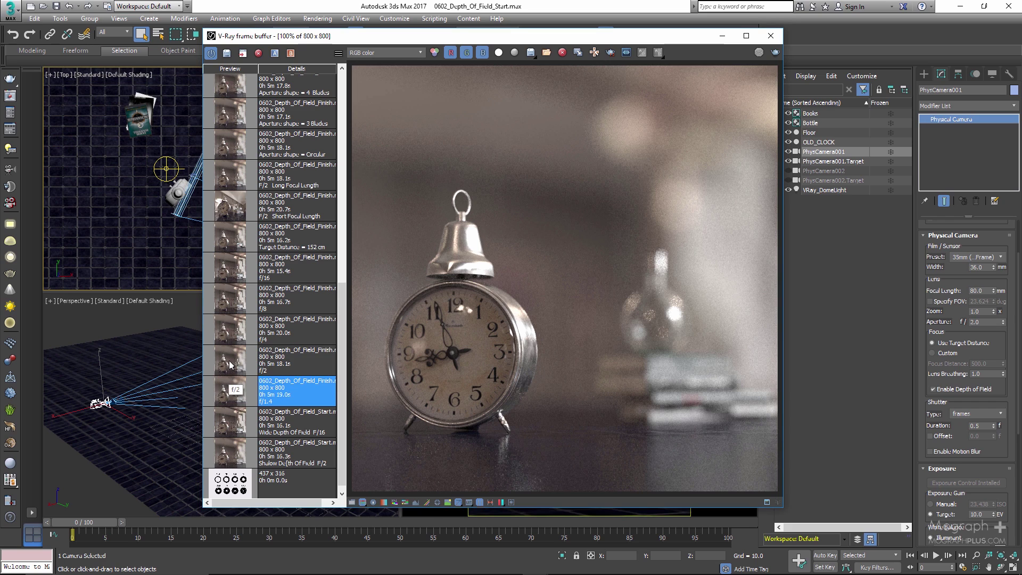
pyautogui.click(230, 364)
# Step: Set PhysCamera001's aperture to f/4 and display the matching f/4 render from the frame buffer history
pyautogui.click(981, 322)
pyautogui.write('4')
pyautogui.press('Return')
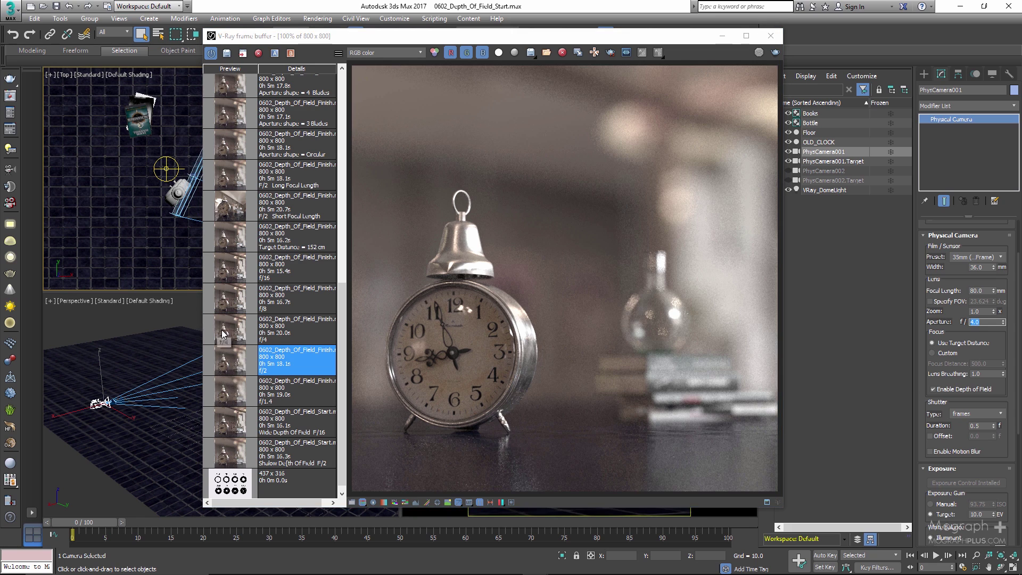
pyautogui.click(222, 334)
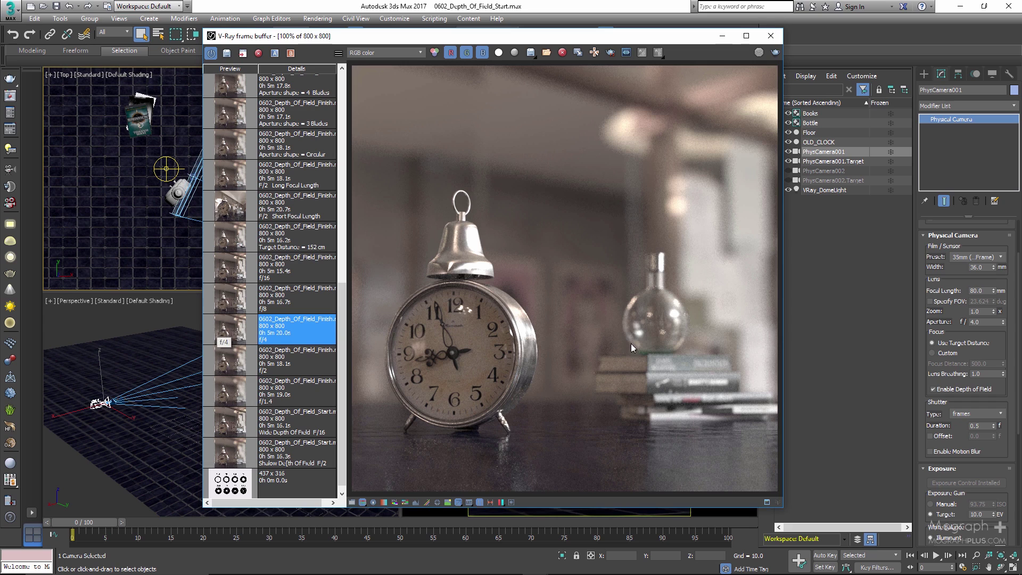
# Step: Set PhysCamera001's aperture to f/8 and display the matching f/8 render from the frame buffer history
pyautogui.click(980, 322)
pyautogui.write('8')
pyautogui.press('Return')
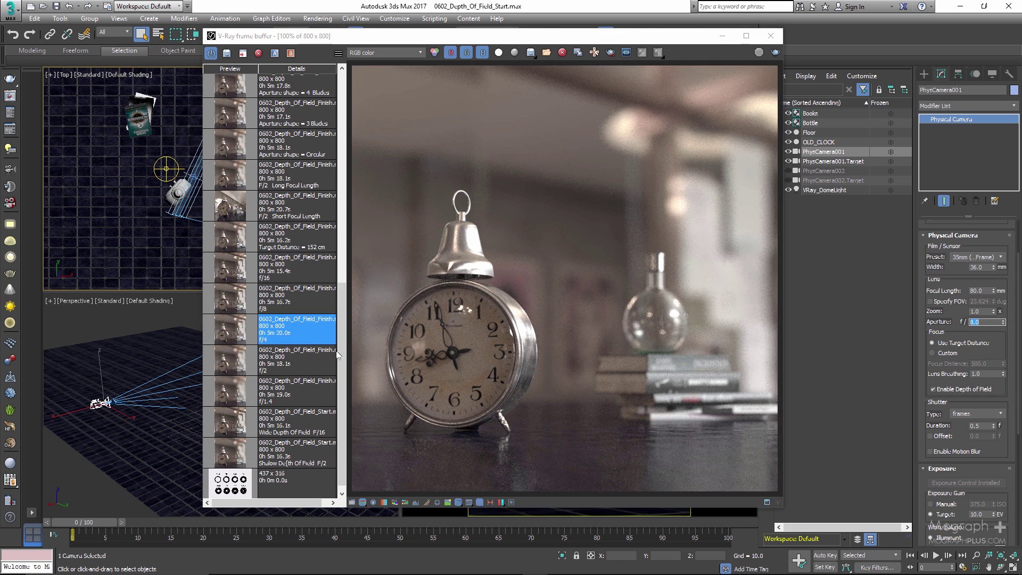
pyautogui.click(240, 309)
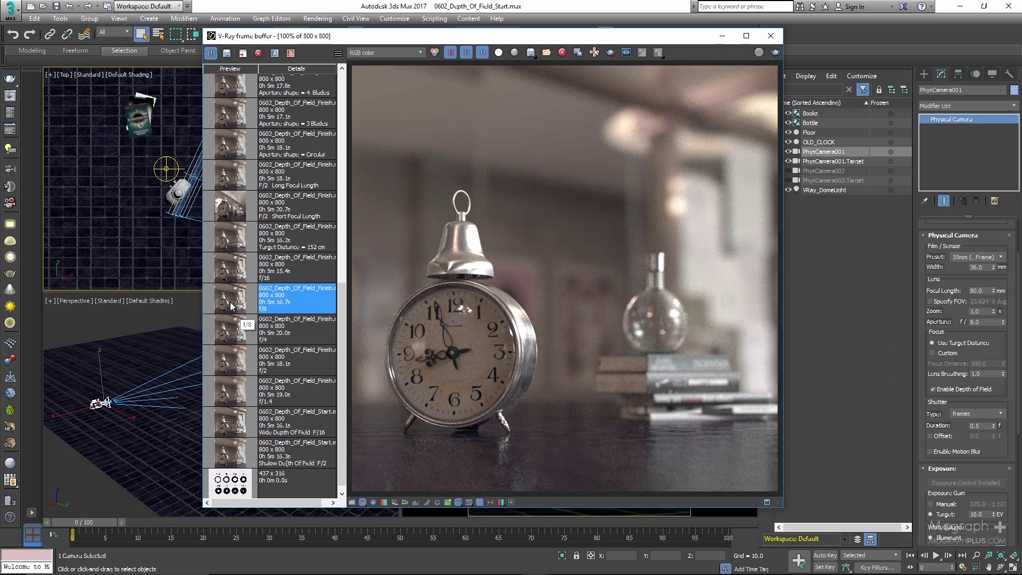
# Step: Display the f/16 render from the frame buffer history and set PhysCamera001's aperture to f/16
pyautogui.click(231, 273)
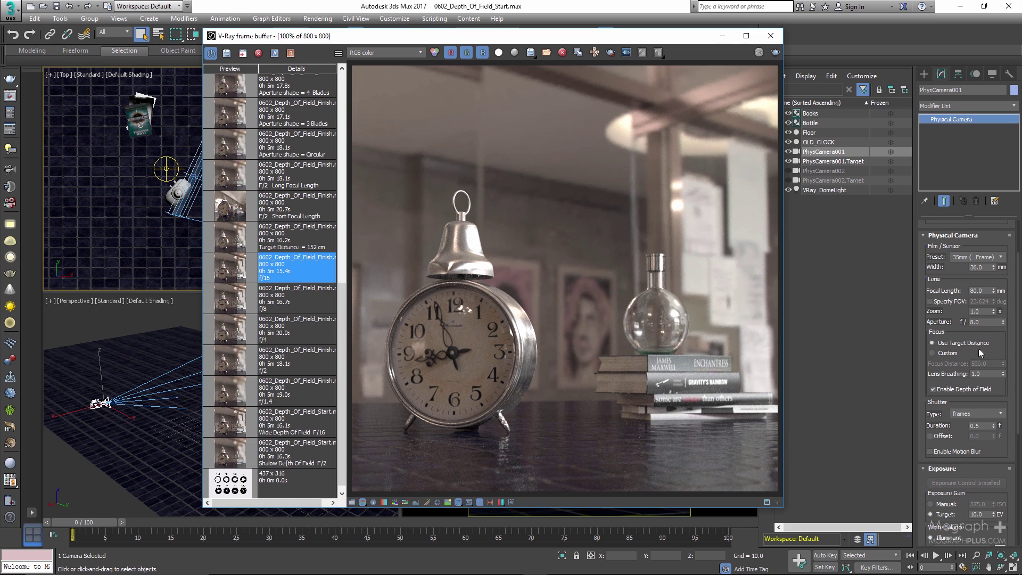
pyautogui.doubleClick(982, 321)
pyautogui.write('16')
pyautogui.press('Return')
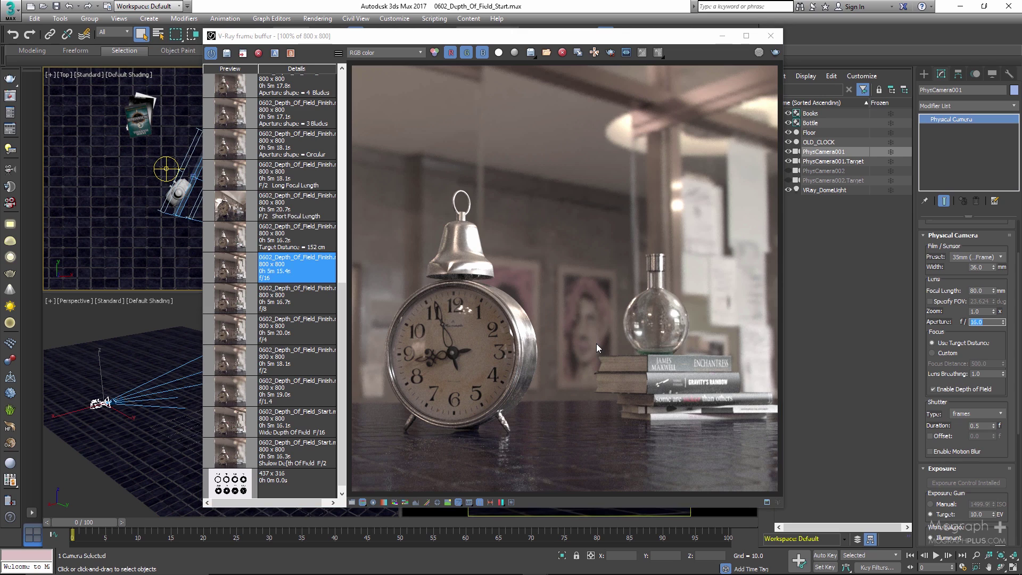
# Step: Compare the history renders in order from f/1.4 through f/2, f/4 and f/8 to f/16
pyautogui.doubleClick(227, 401)
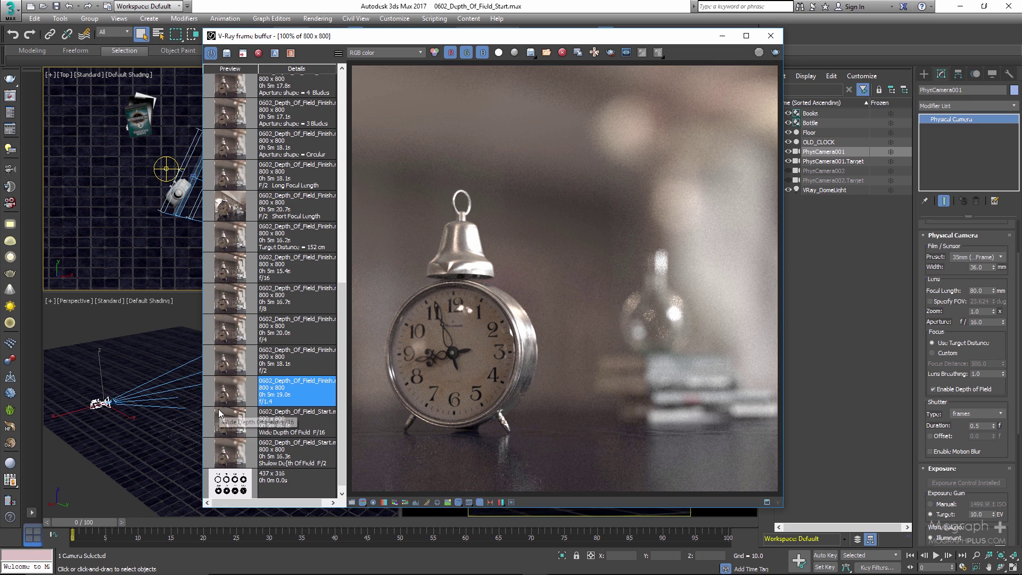
pyautogui.doubleClick(231, 362)
pyautogui.doubleClick(232, 333)
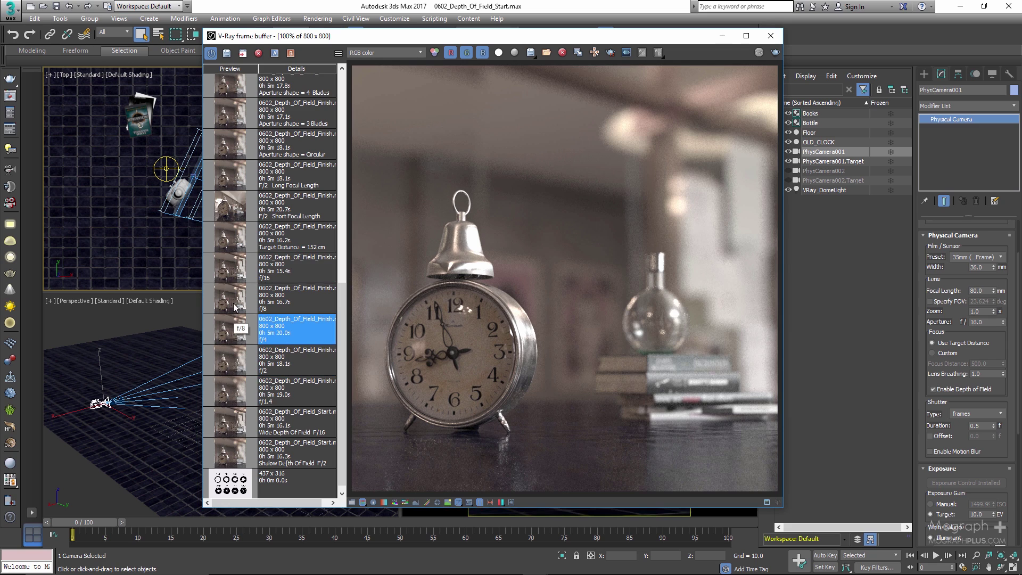
pyautogui.doubleClick(234, 307)
pyautogui.doubleClick(228, 275)
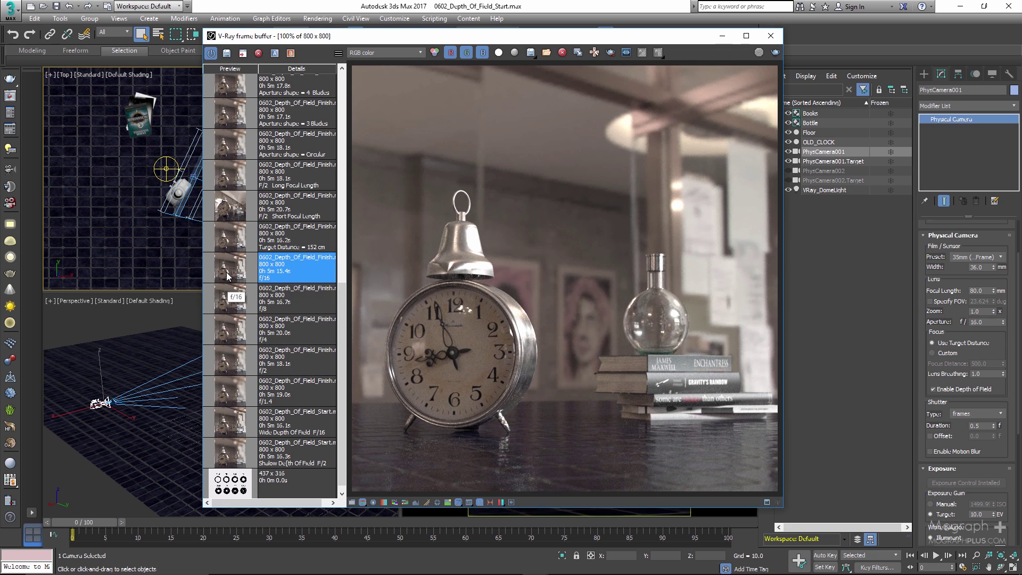
# Step: Set PhysCamera001's aperture to f/2 and close the V-Ray frame buffer
pyautogui.scroll(5, 229, 287)
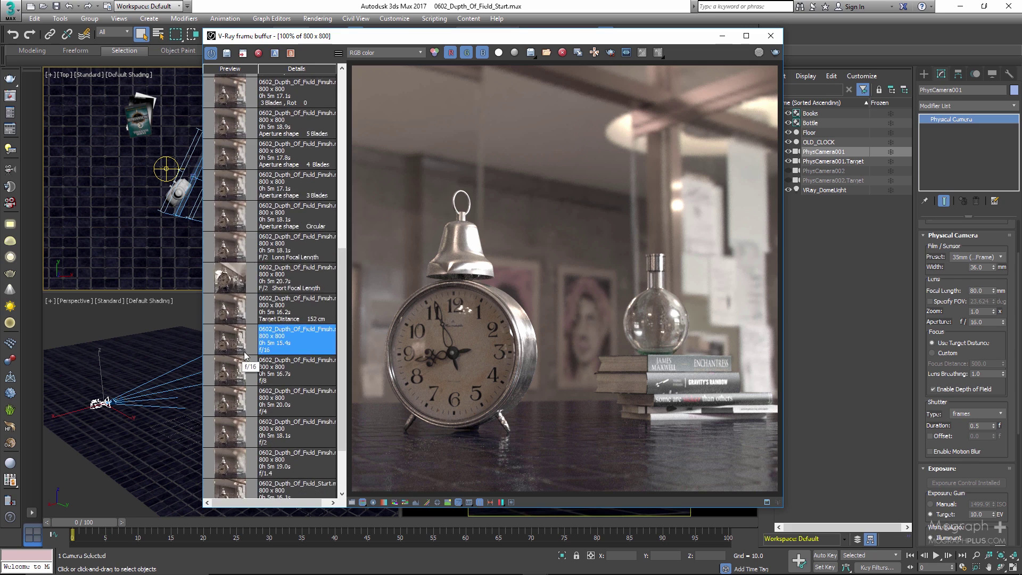
pyautogui.doubleClick(978, 322)
pyautogui.write('2')
pyautogui.press('Return')
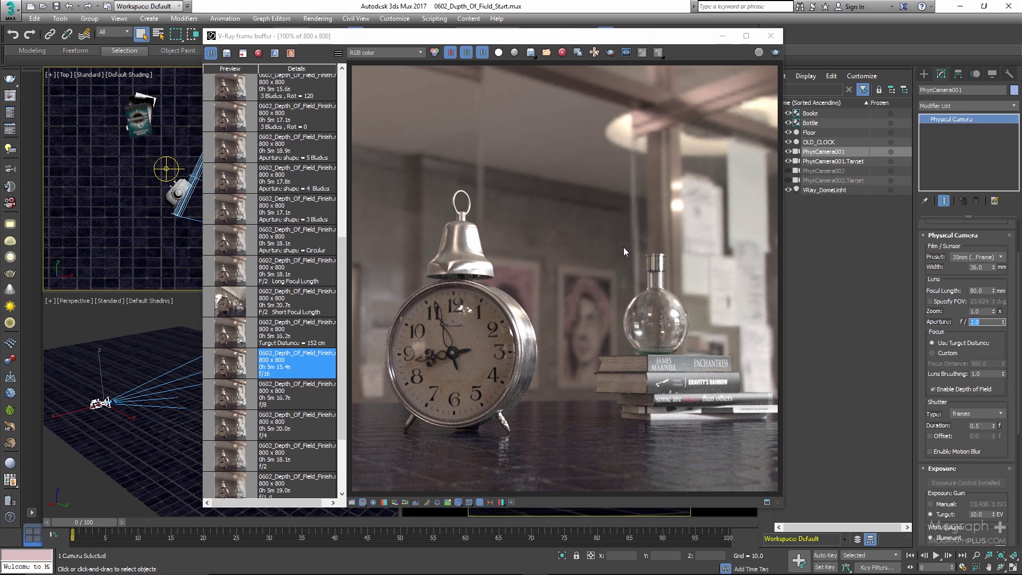
pyautogui.click(770, 36)
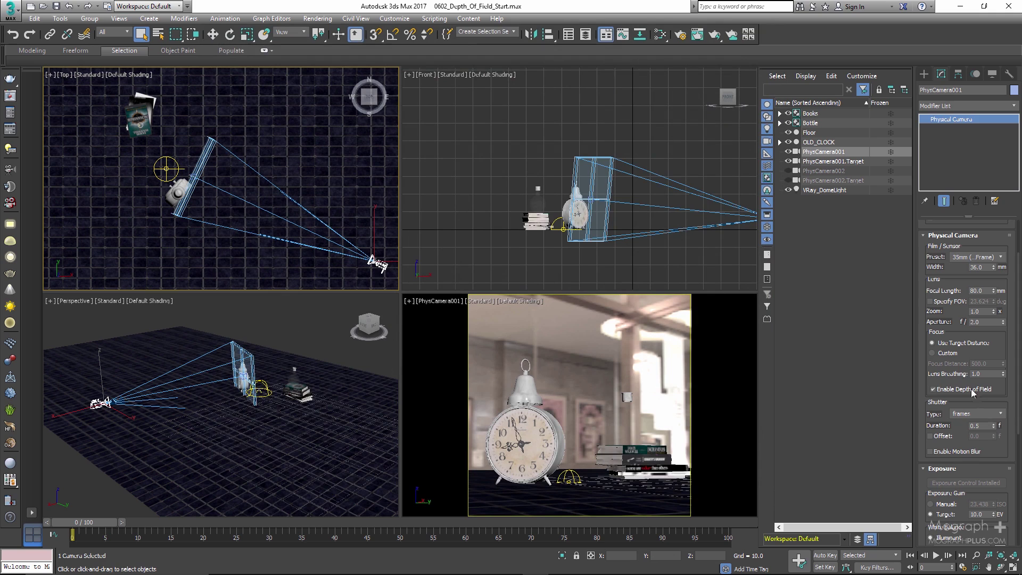
# Step: Increase PhysCamera001's target distance to about 155, moving the focus plane from the clock to the books
pyautogui.moveTo(987, 336); pyautogui.dragTo(984, 309)
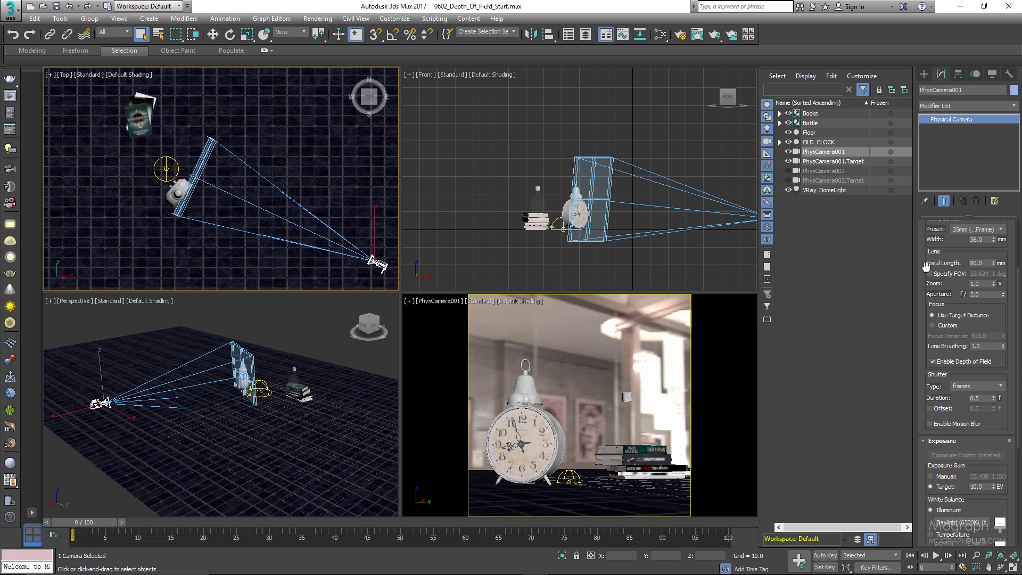
pyautogui.moveTo(926, 266); pyautogui.dragTo(930, 311)
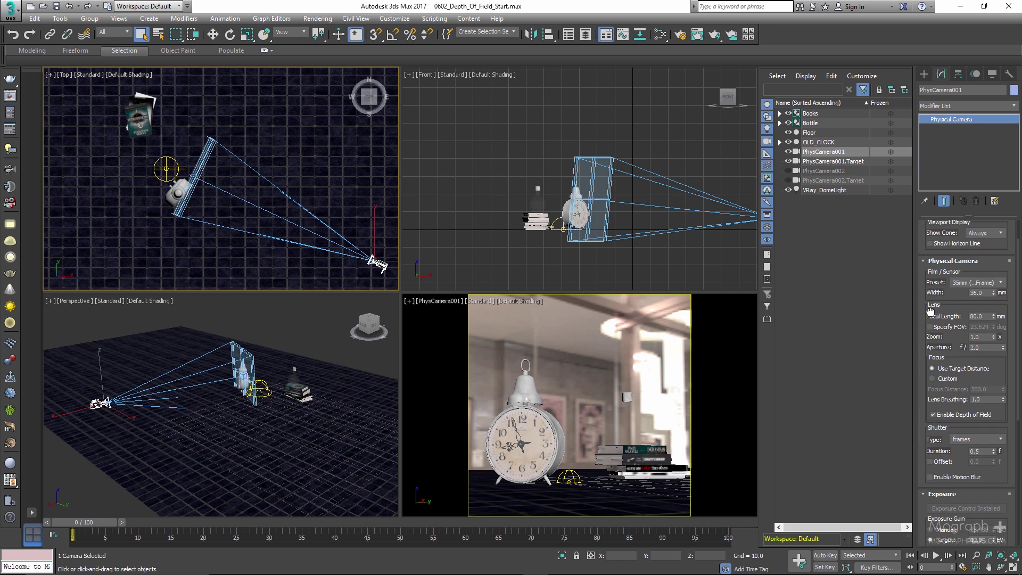
pyautogui.moveTo(930, 312); pyautogui.dragTo(931, 331)
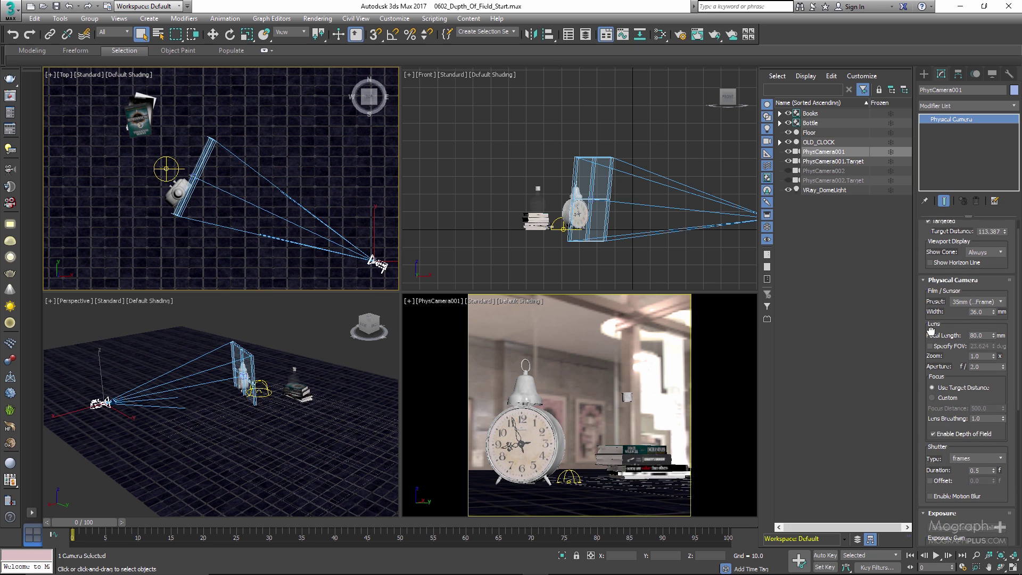
pyautogui.moveTo(149, 145); pyautogui.dragTo(198, 185, button='middle')
pyautogui.scroll(2, 198, 185)
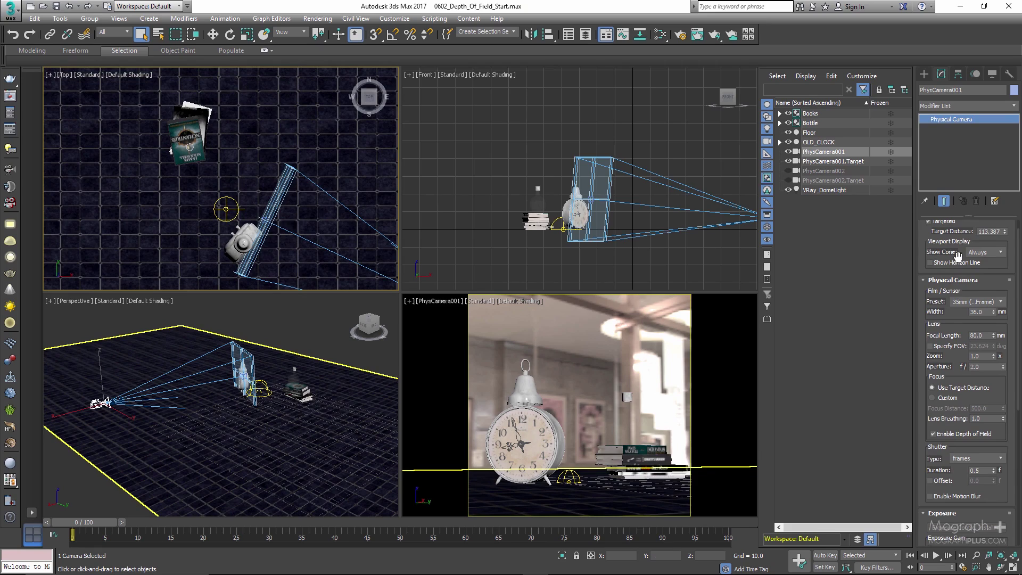
pyautogui.moveTo(1004, 232); pyautogui.dragTo(14, 212)
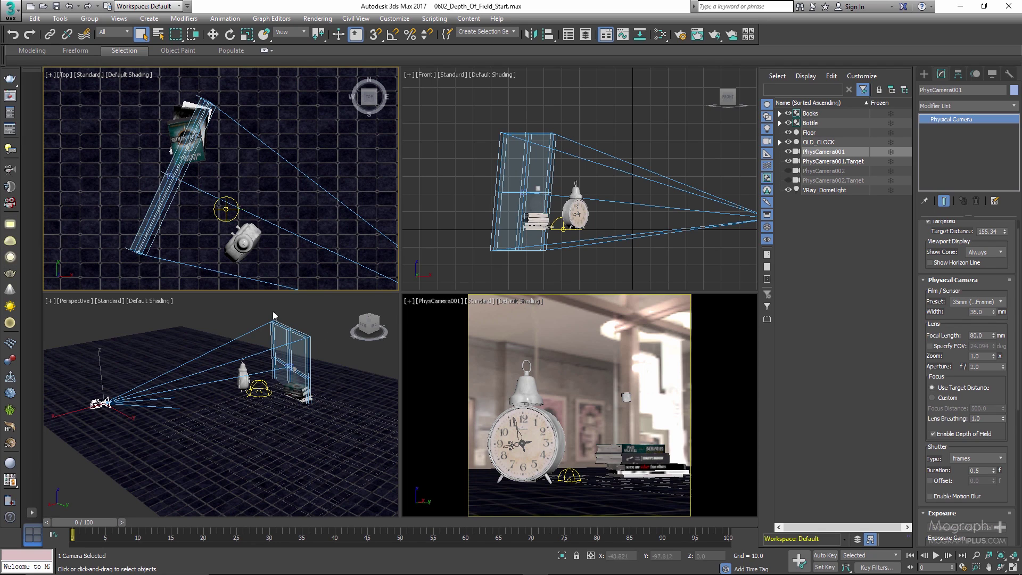
# Step: Set the camera's target distance to 152 and check the focus plane at the books in the Top and Perspective views
pyautogui.click(993, 231)
pyautogui.write('150')
pyautogui.press('Return')
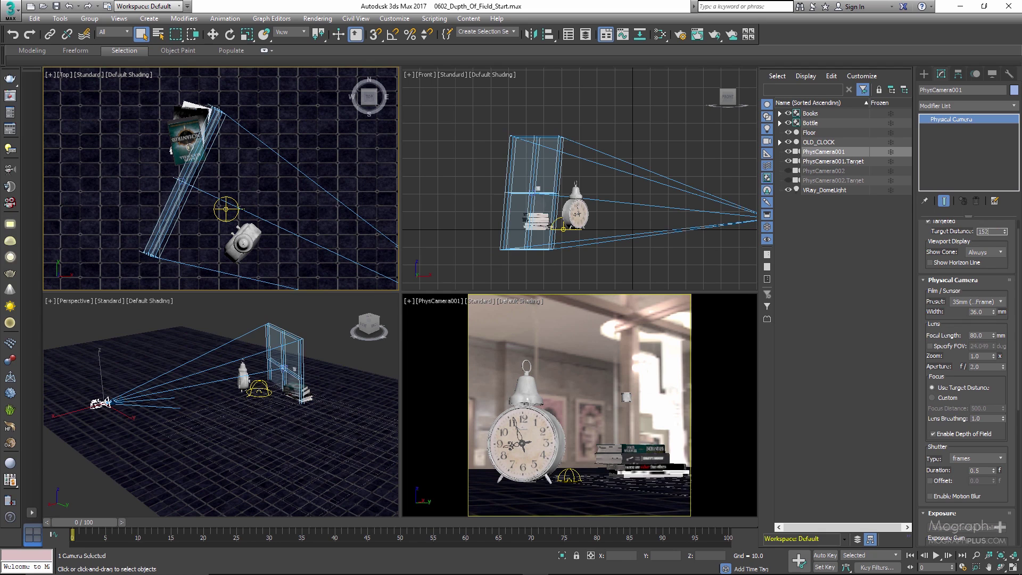
pyautogui.press('Return')
pyautogui.scroll(3, 162, 200)
pyautogui.moveTo(183, 128); pyautogui.dragTo(181, 155, button='middle')
pyautogui.scroll(5, 233, 366)
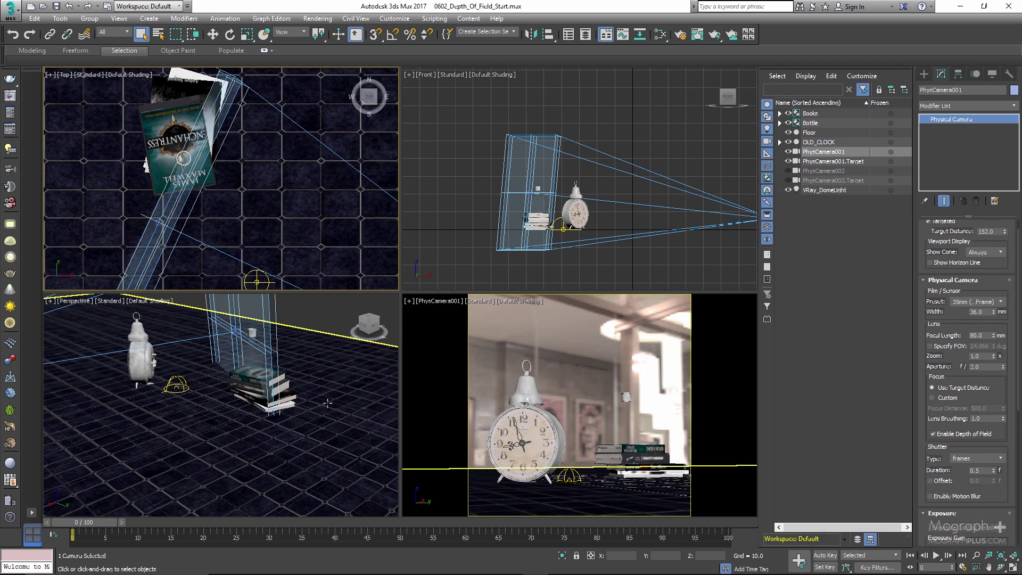
pyautogui.moveTo(234, 367)
pyautogui.keyDown('alt'); pyautogui.mouseDown(button='middle')
pyautogui.moveTo(249, 371)
pyautogui.moveTo(242, 376)
pyautogui.mouseUp(button='middle'); pyautogui.keyUp('alt')
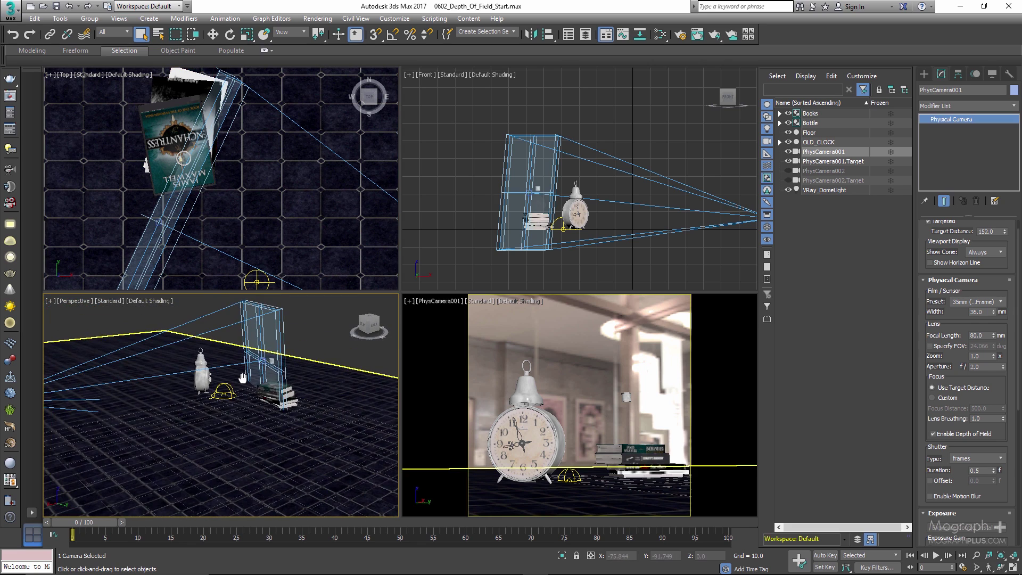
# Step: Activate the camera view, reopen the V-Ray frame buffer and display the Target Distance = 152 cm render from the history
pyautogui.rightClick(492, 356)
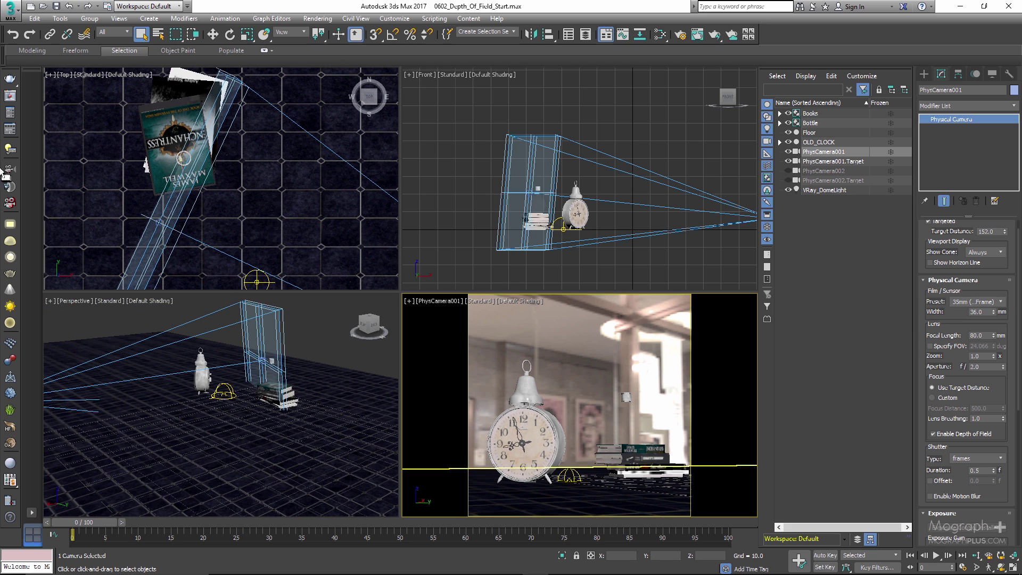
pyautogui.click(8, 97)
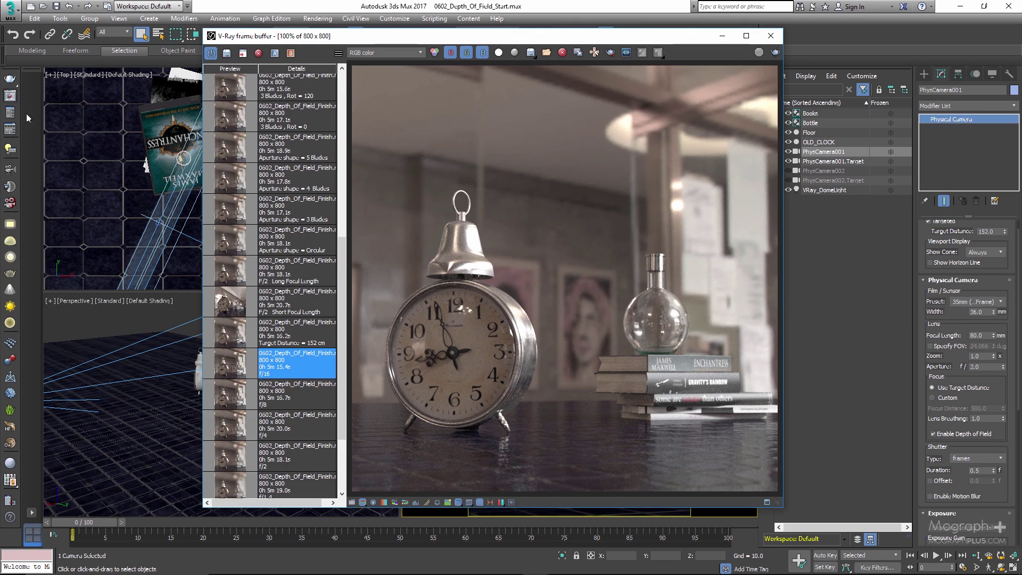
pyautogui.doubleClick(232, 337)
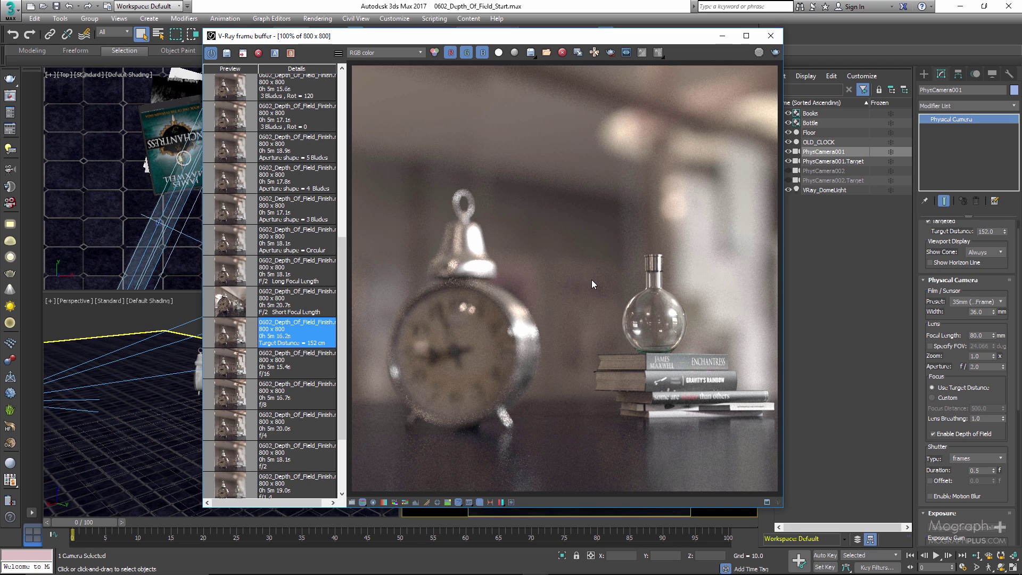
# Step: Move the frame buffer clear of the viewports and set PhysCamera001's target distance to 113.287, bringing the focus plane back to the clock
pyautogui.doubleClick(985, 231)
pyautogui.moveTo(713, 36); pyautogui.dragTo(657, 426)
pyautogui.doubleClick(988, 232)
pyautogui.write('113')
pyautogui.press('Return')
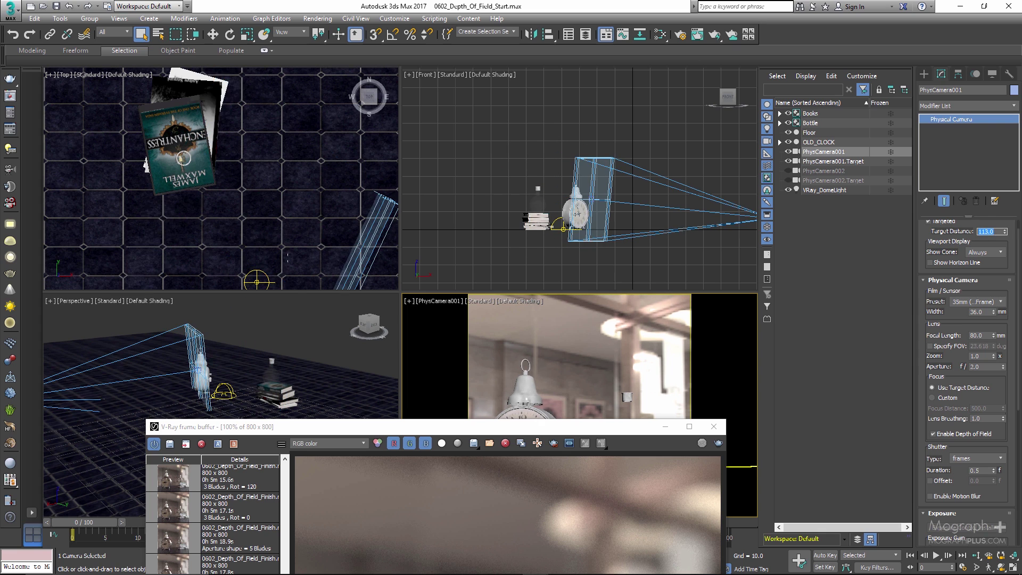
pyautogui.scroll(-3, 262, 212)
pyautogui.moveTo(295, 242); pyautogui.dragTo(314, 196, button='middle')
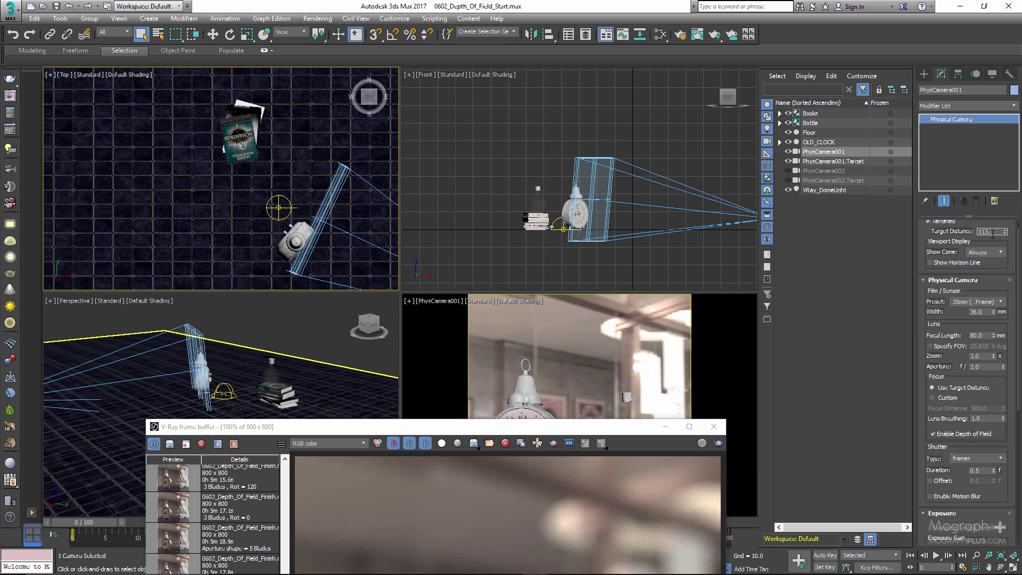
pyautogui.doubleClick(991, 232)
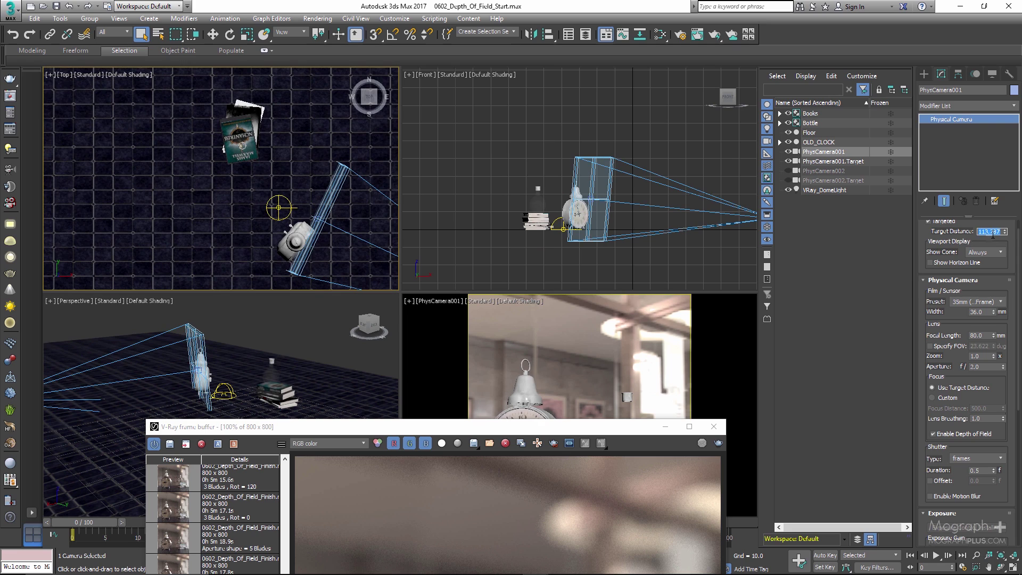
# Step: Clear the selection, reselect PhysCamera001, and move the frame buffer back so the whole render is in view
pyautogui.click(901, 264)
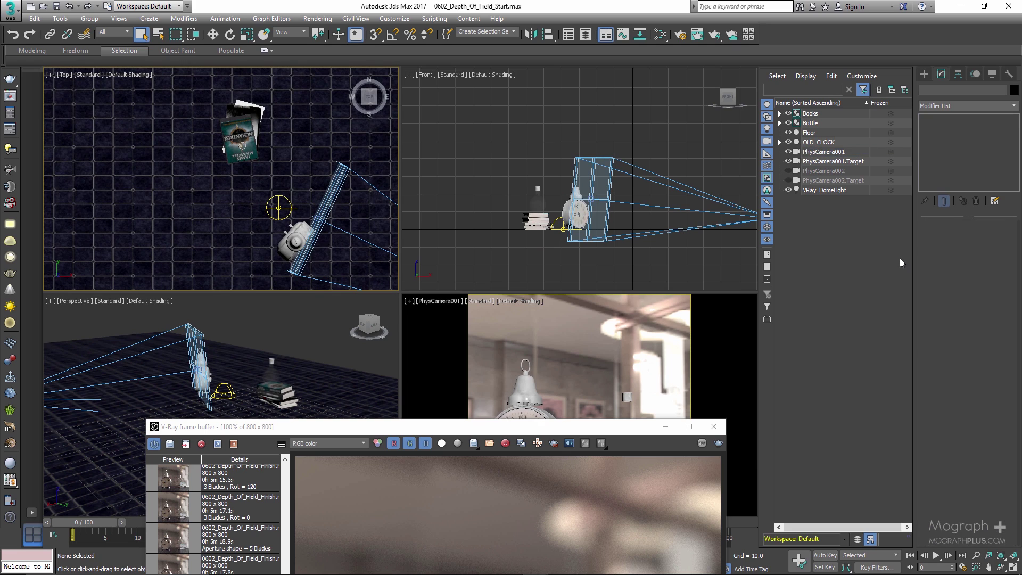
pyautogui.click(824, 152)
pyautogui.moveTo(614, 441); pyautogui.dragTo(614, 105)
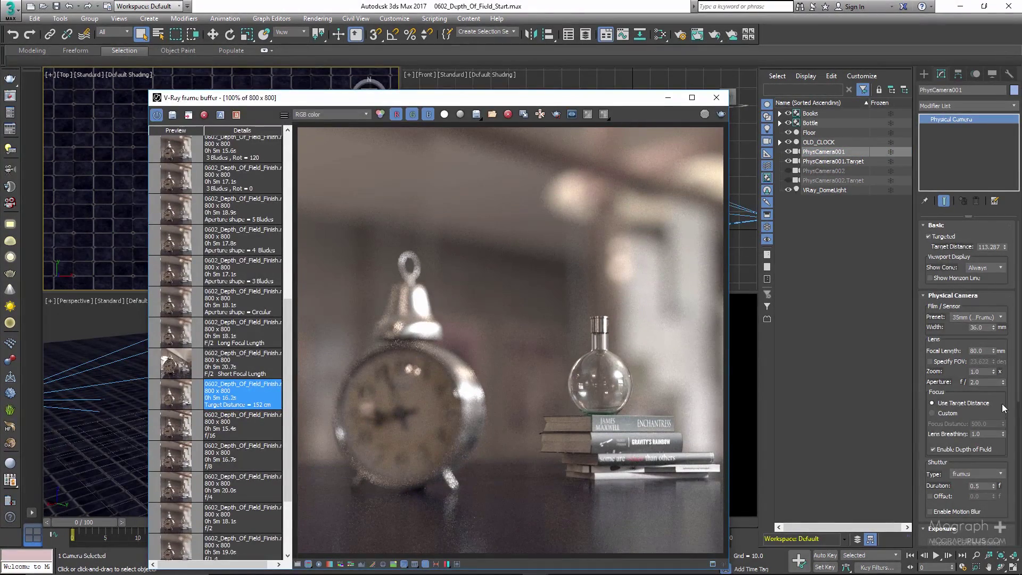
# Step: Try the camera's Custom focus mode, then restore Use Target Distance
pyautogui.scroll(-3, 1002, 407)
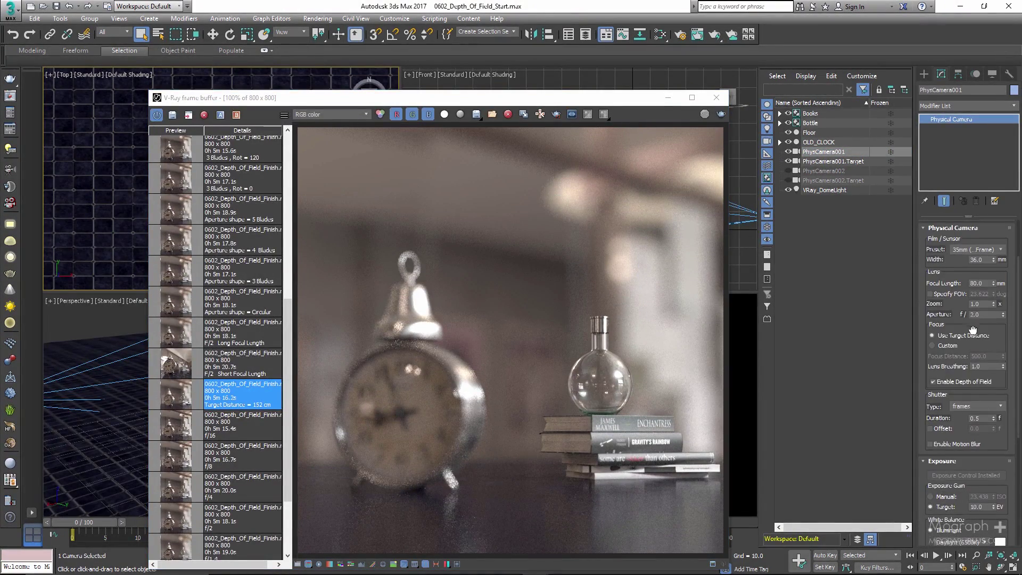
pyautogui.click(937, 346)
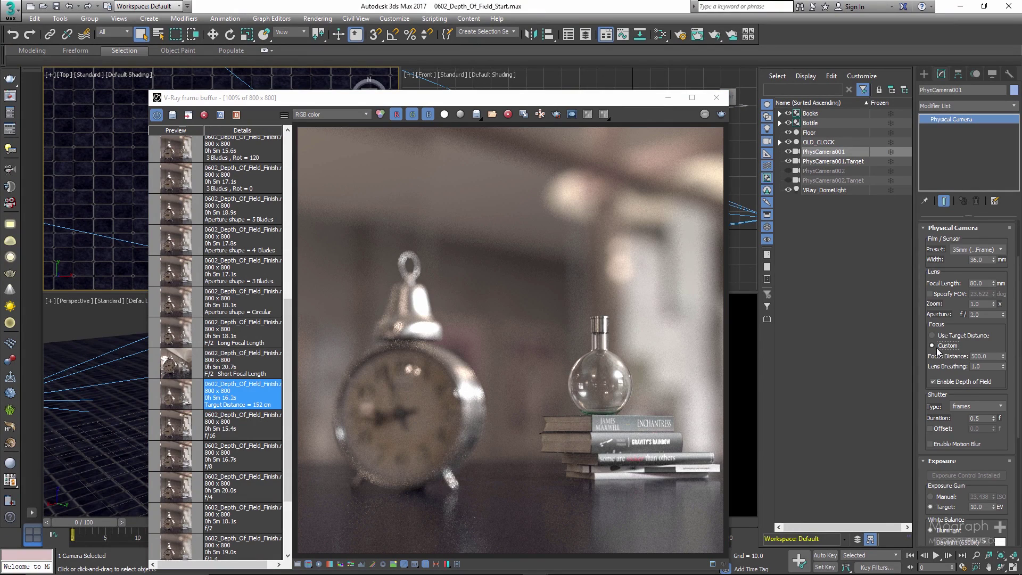
pyautogui.click(977, 336)
pyautogui.moveTo(922, 360); pyautogui.dragTo(927, 347)
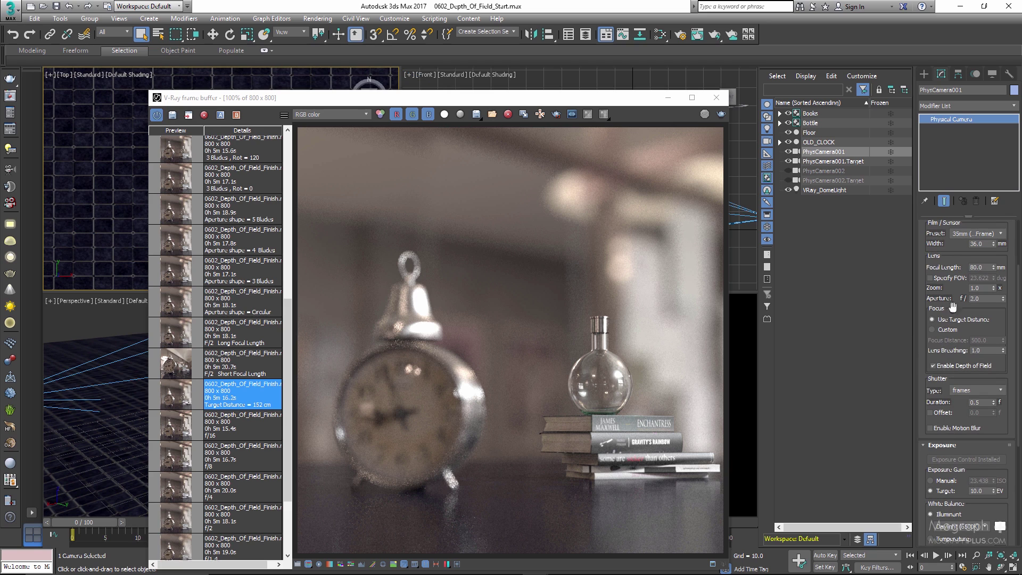
# Step: Close the frame buffer, maximize the PhysCamera001 view and examine the camera's focal length setting
pyautogui.click(717, 101)
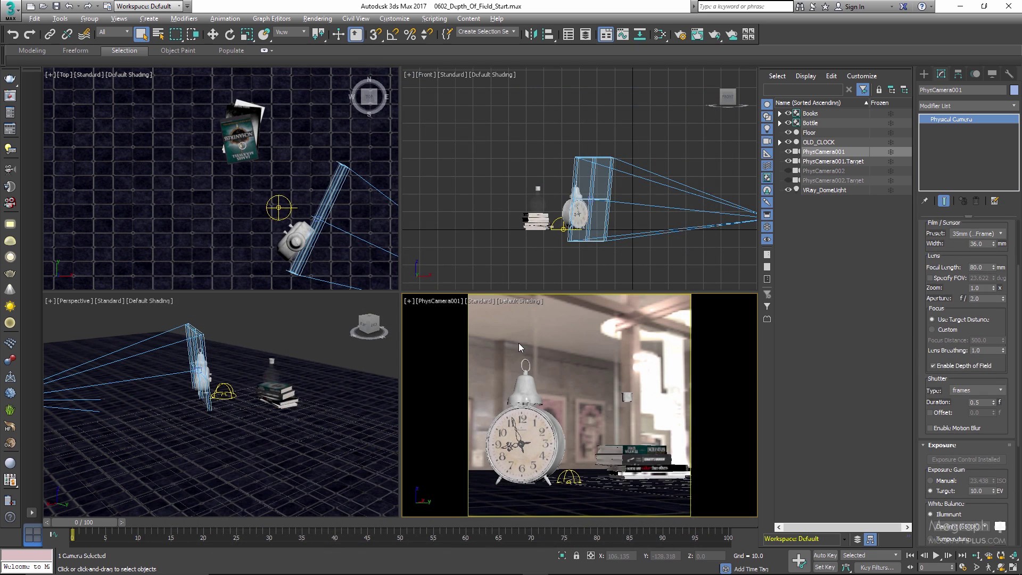
pyautogui.hotkey('alt', 'w')
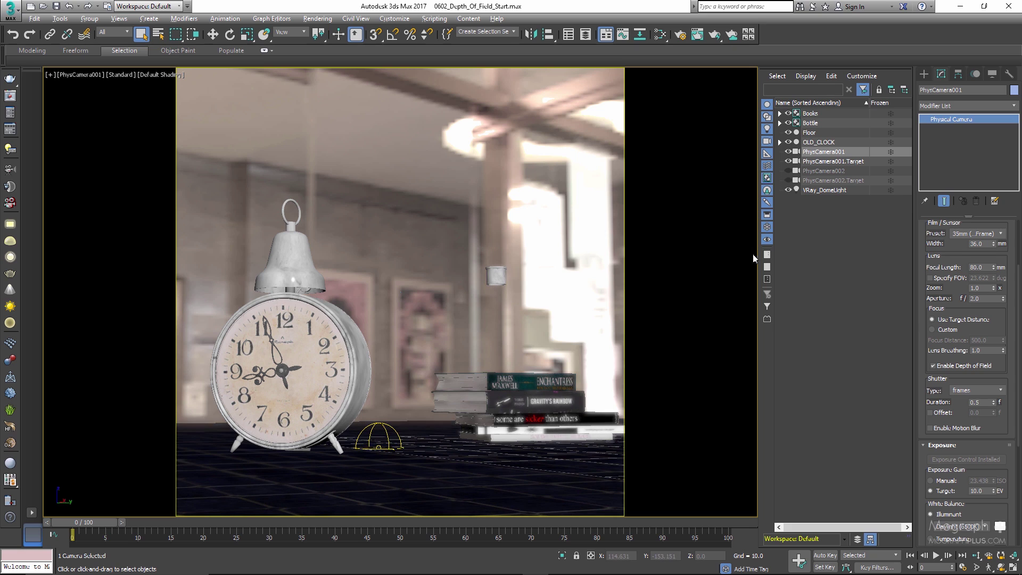
pyautogui.doubleClick(964, 267)
pyautogui.click(980, 269)
pyautogui.scroll(2, 975, 270)
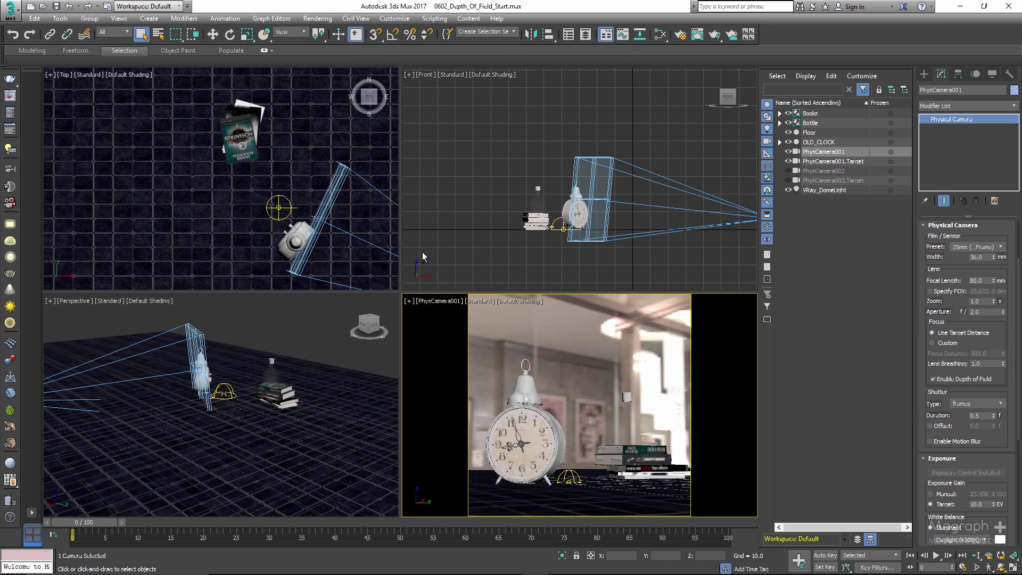
# Step: Restore the four-viewport layout, select PhysCamera002, unhide it and its target, and bring both cameras into view
pyautogui.hotkey('alt', 'w')
pyautogui.click(828, 172)
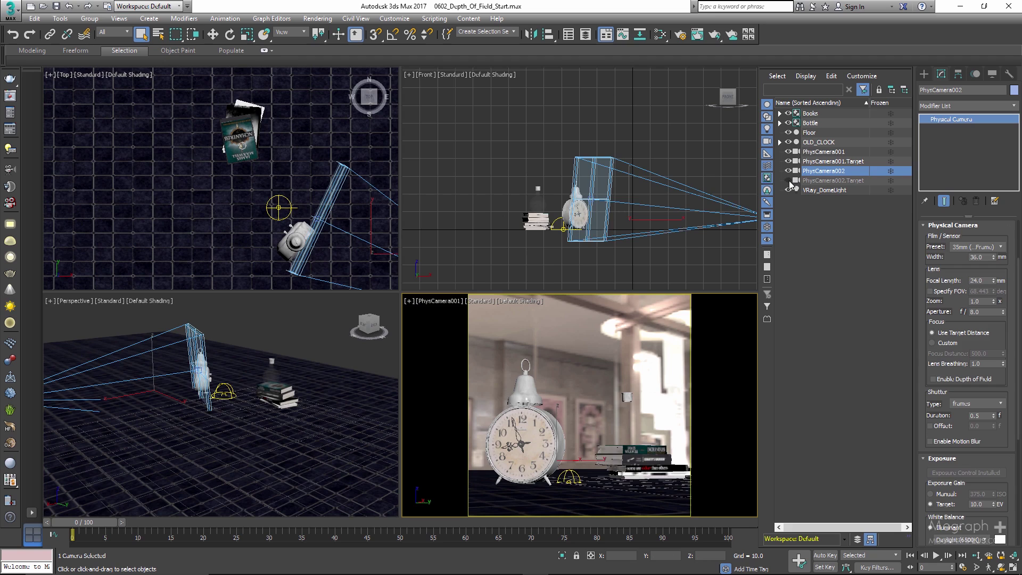
pyautogui.click(788, 181)
pyautogui.scroll(-3, 238, 202)
pyautogui.moveTo(237, 202); pyautogui.dragTo(159, 210, button='middle')
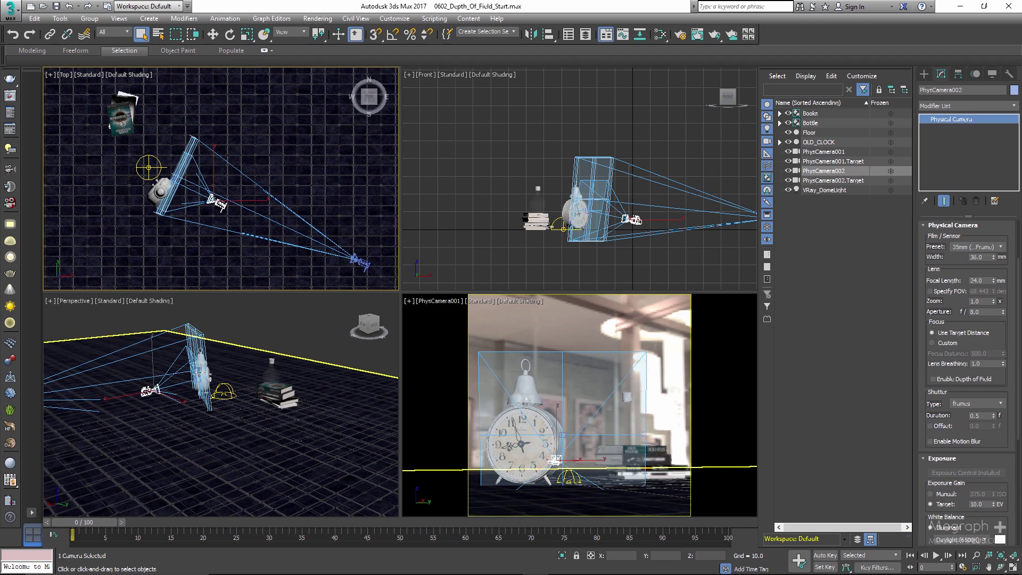
pyautogui.moveTo(198, 372)
pyautogui.keyDown('alt'); pyautogui.mouseDown(button='middle')
pyautogui.moveTo(205, 399)
pyautogui.moveTo(193, 402)
pyautogui.moveTo(209, 364)
pyautogui.mouseUp(button='middle'); pyautogui.keyUp('alt')
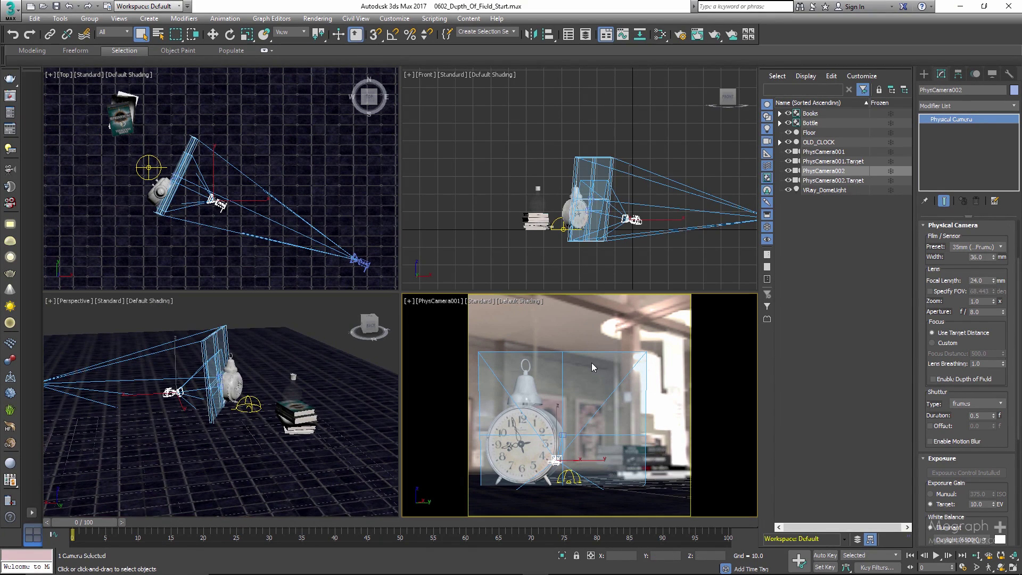
# Step: Switch the camera viewport to PhysCamera002, check that camera's position in the Top view, and maximize the PhysCamera002 view
pyautogui.click(441, 301)
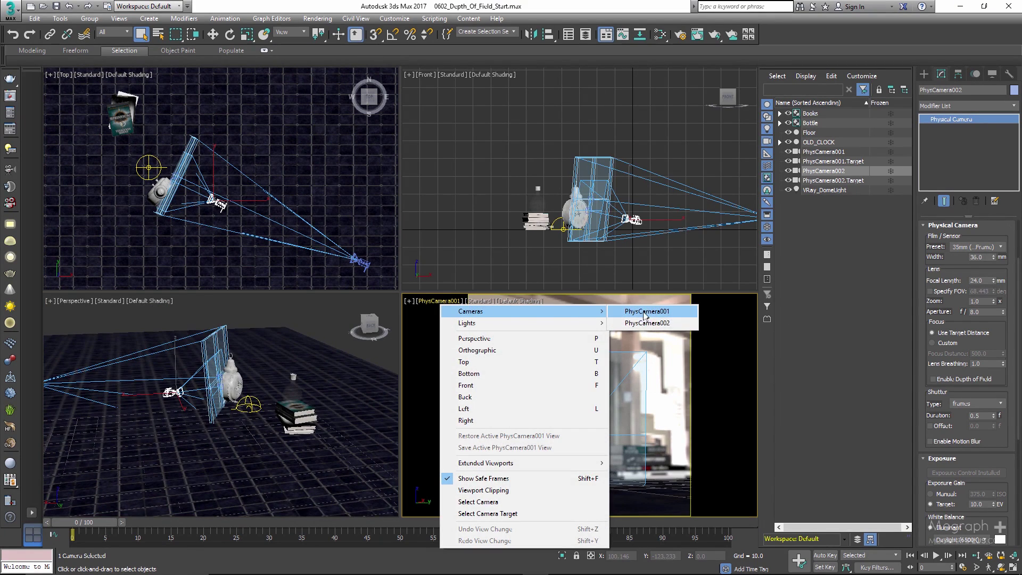
pyautogui.click(648, 322)
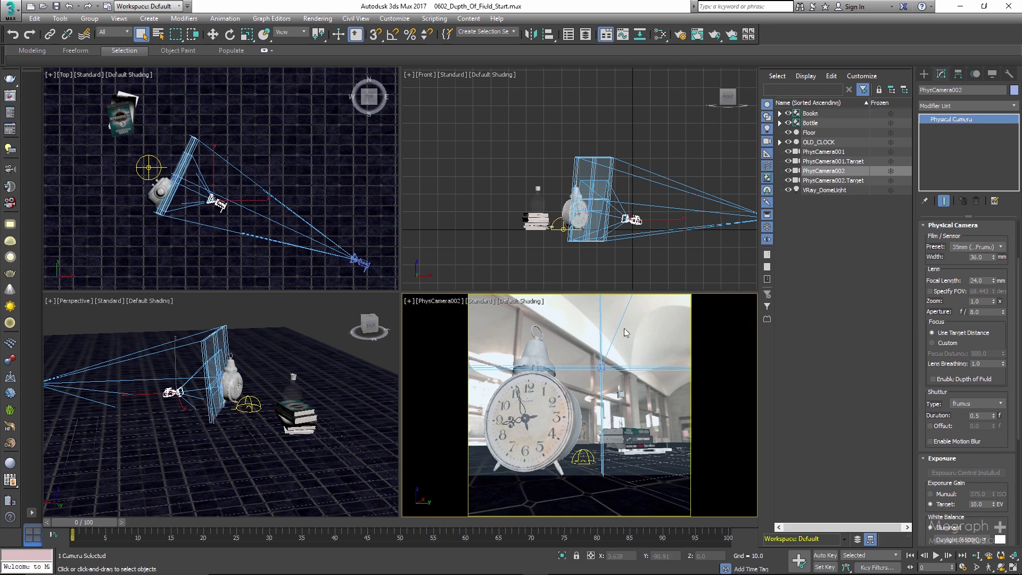
pyautogui.hotkey('alt', 'w')
pyautogui.scroll(5, 277, 309)
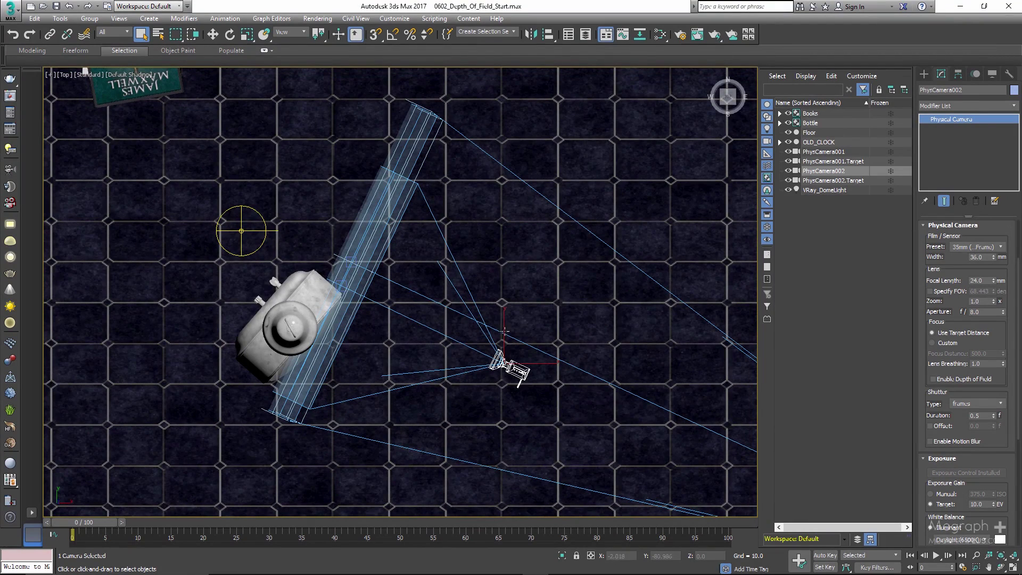
pyautogui.hotkey('alt', 'w')
pyautogui.rightClick(557, 377)
pyautogui.hotkey('alt', 'w')
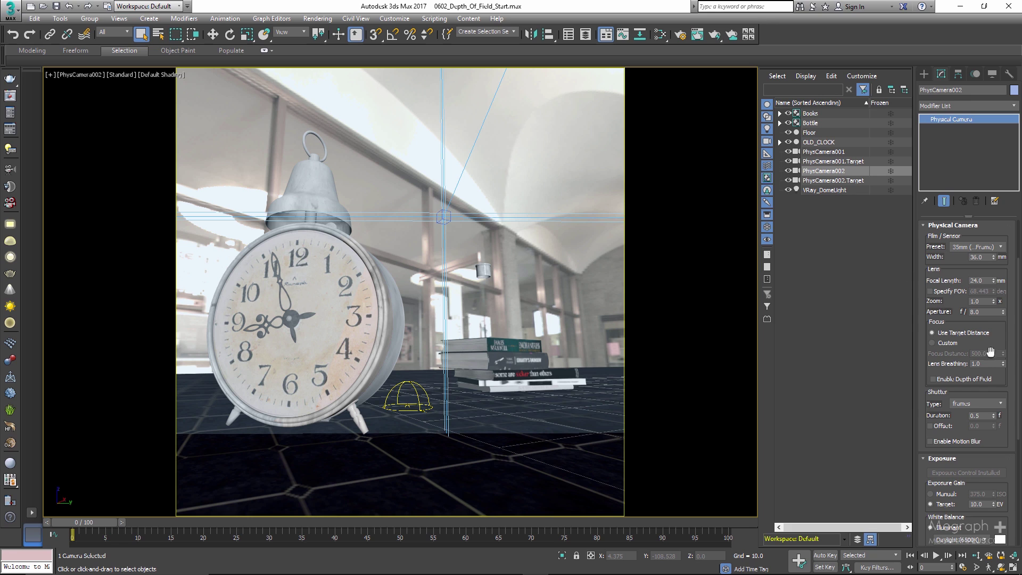
# Step: Enable depth of field on PhysCamera002 and set its aperture to f/2
pyautogui.click(982, 379)
pyautogui.doubleClick(981, 312)
pyautogui.write('2')
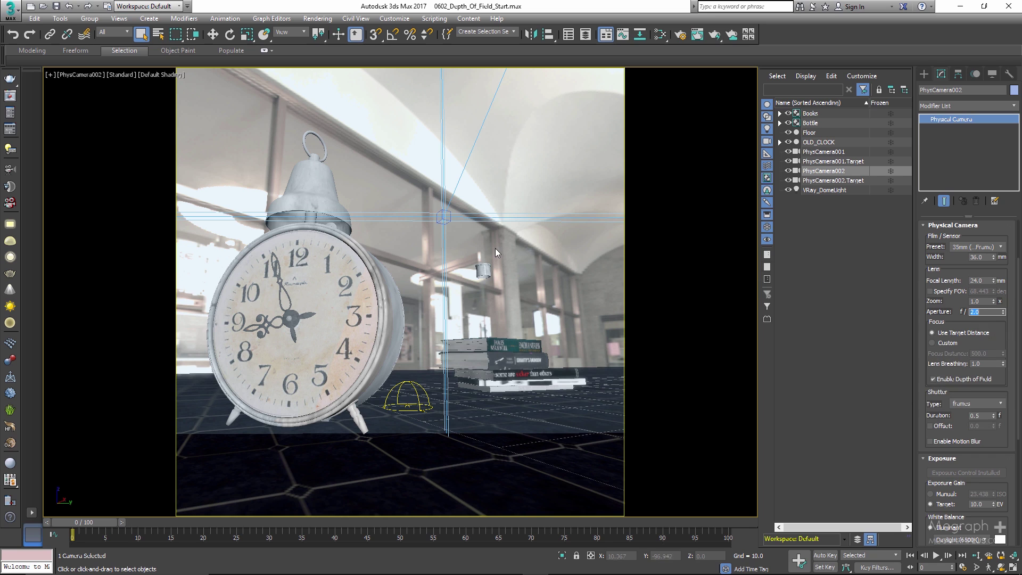
# Step: Open the V-Ray frame buffer and compare the "F/2 Short Focal Length" and "F/2 Long Focal Length" renders from the history
pyautogui.click(11, 97)
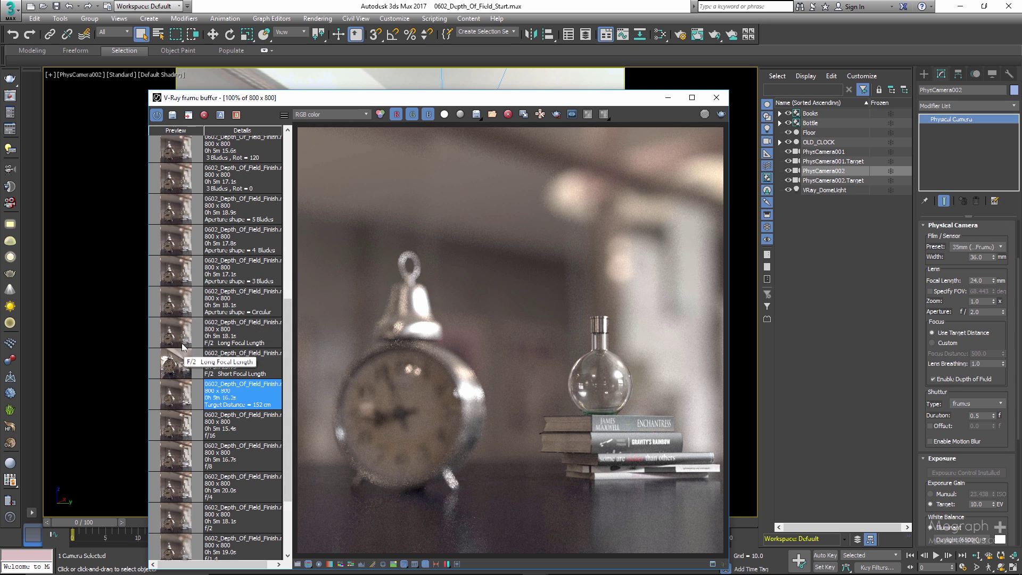
pyautogui.doubleClick(179, 368)
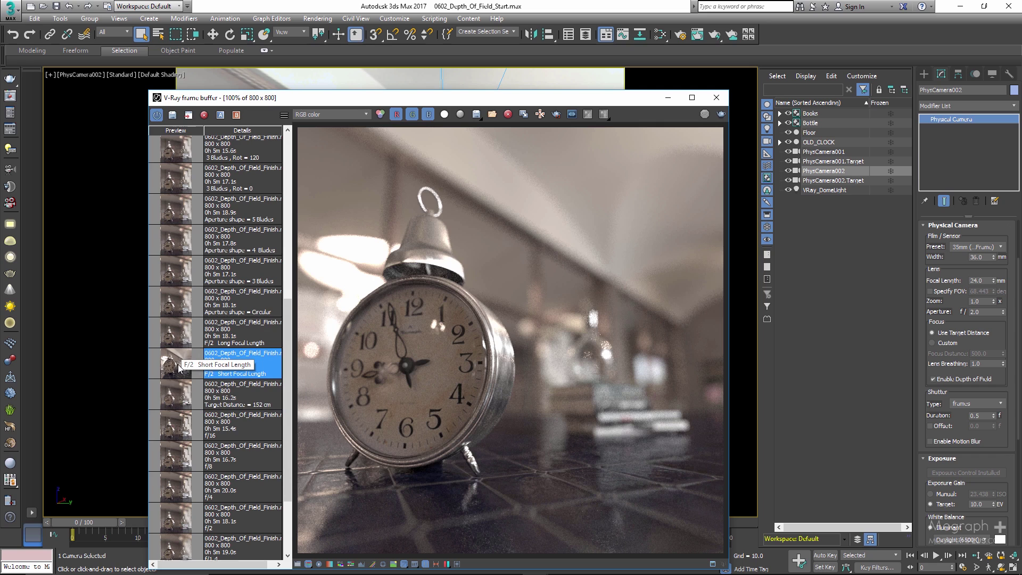
pyautogui.doubleClick(179, 335)
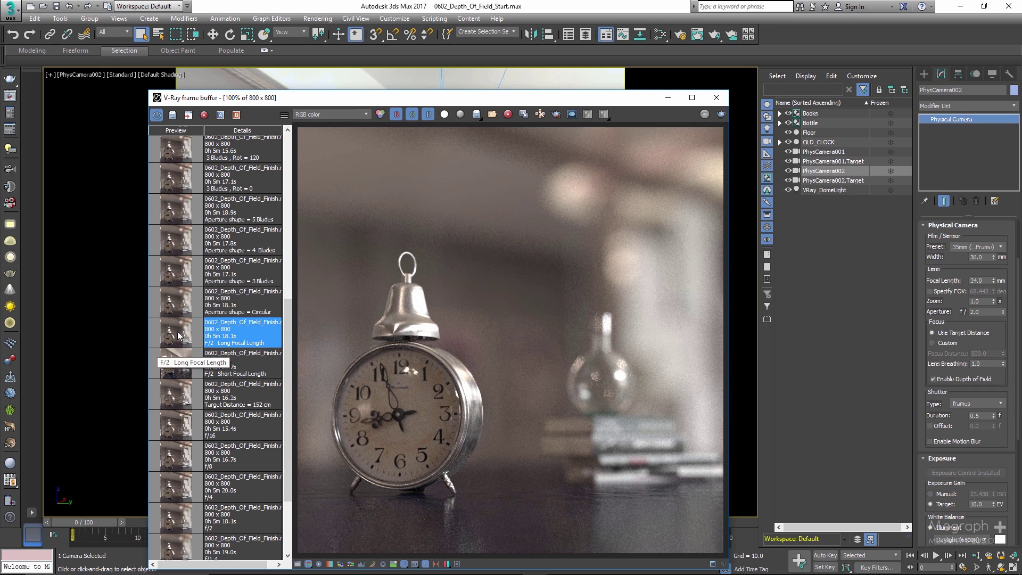
pyautogui.doubleClick(174, 366)
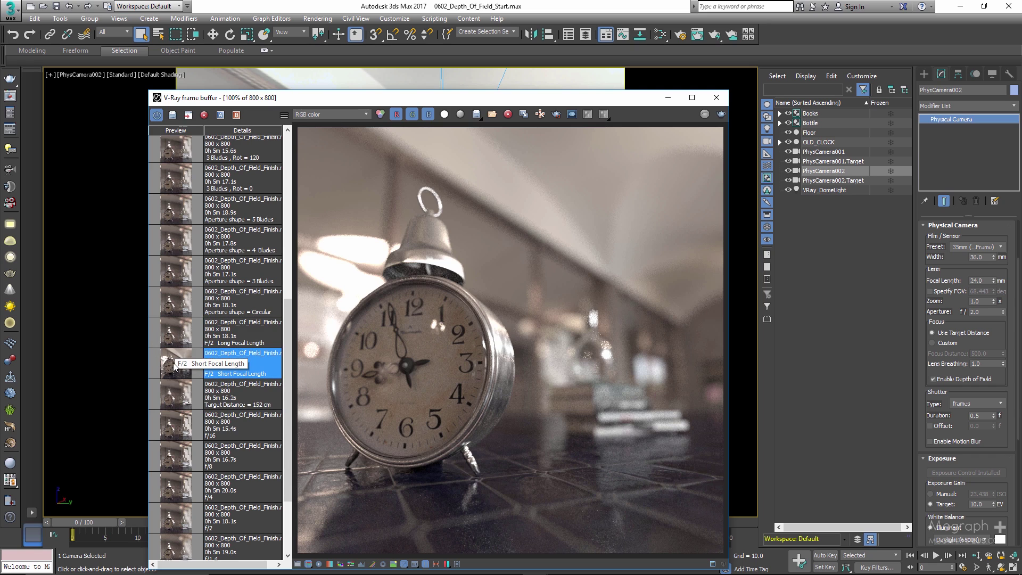
pyautogui.doubleClick(172, 339)
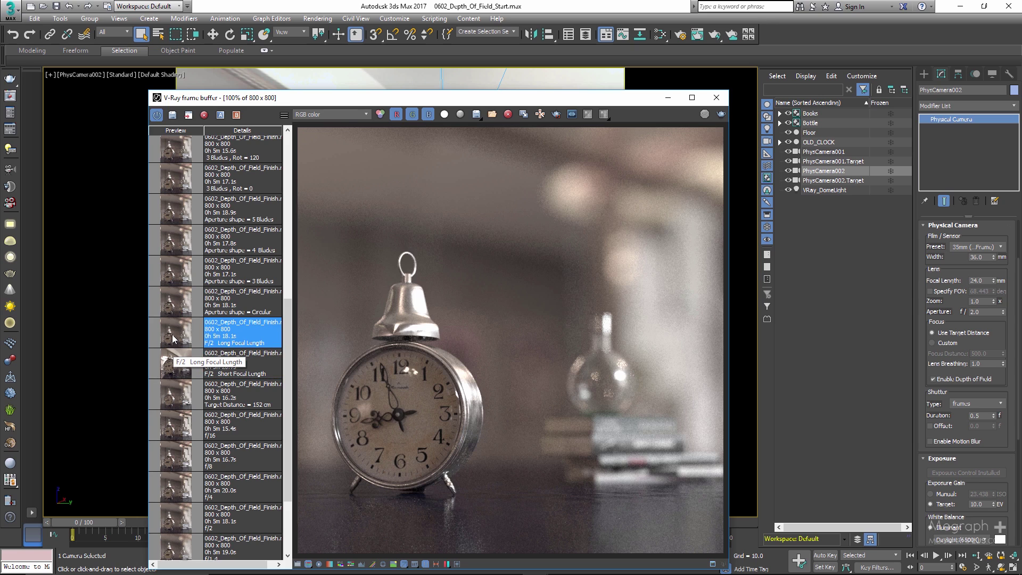
pyautogui.doubleClick(171, 364)
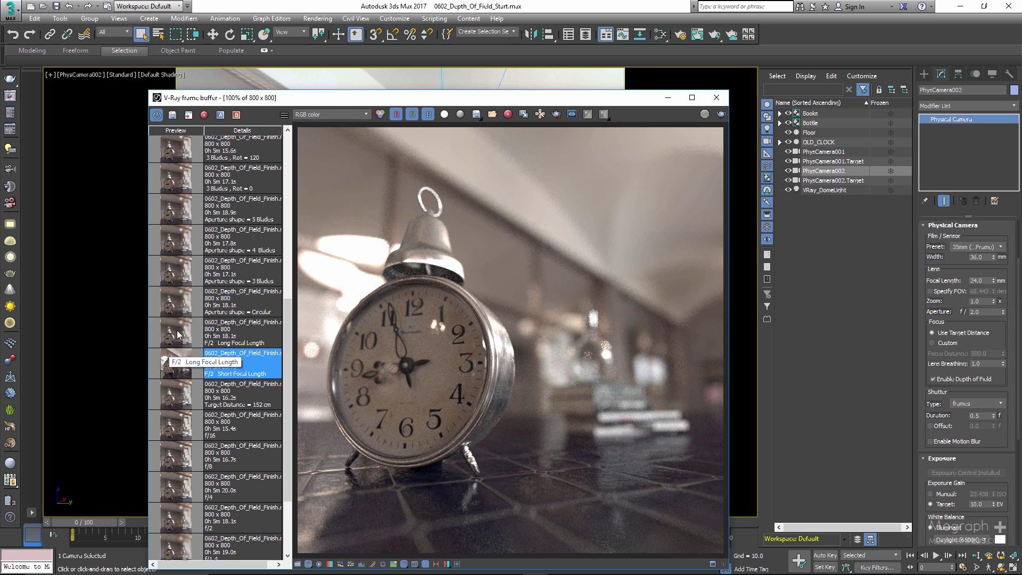
pyautogui.doubleClick(177, 334)
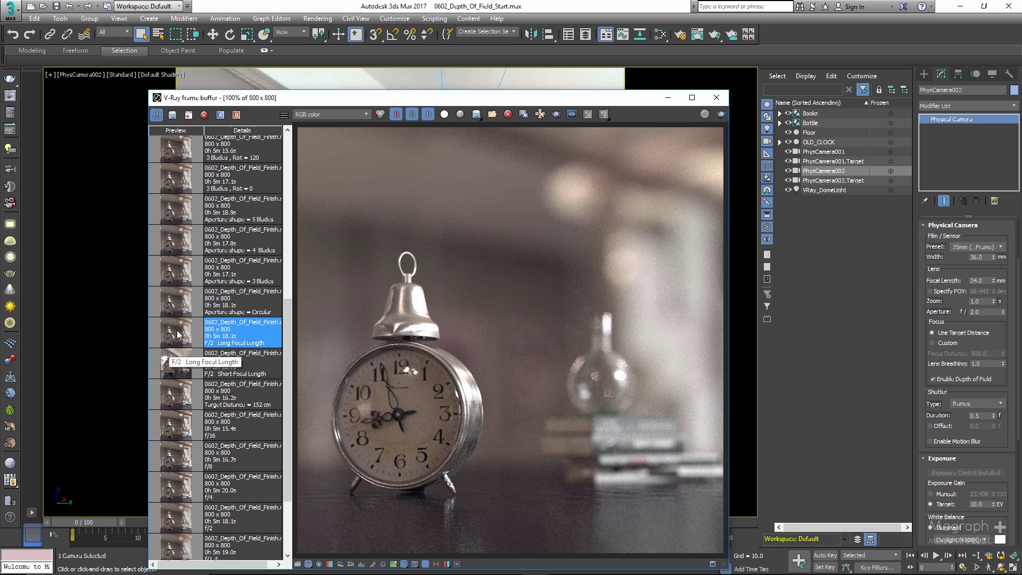
pyautogui.doubleClick(169, 363)
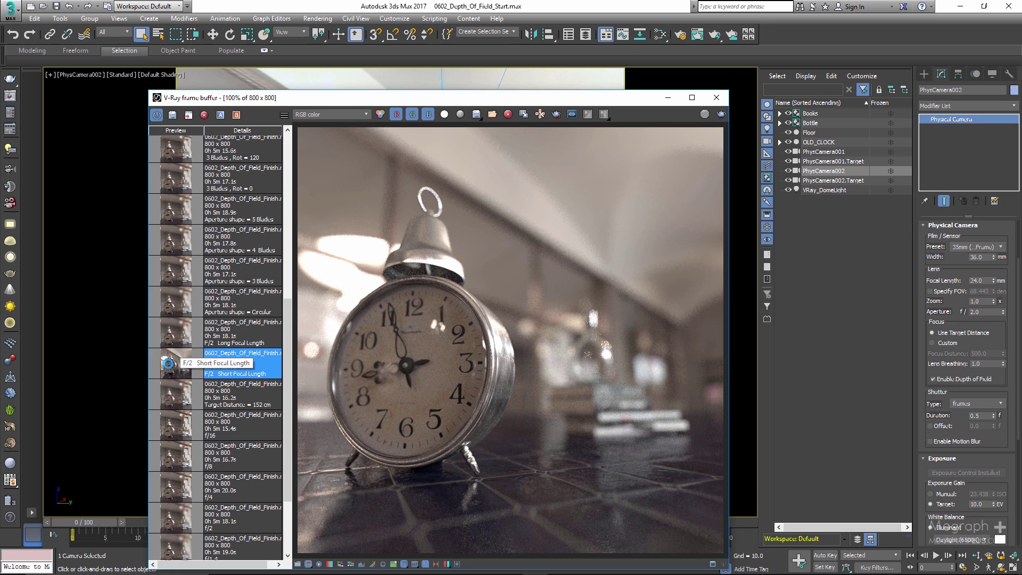
pyautogui.doubleClick(171, 337)
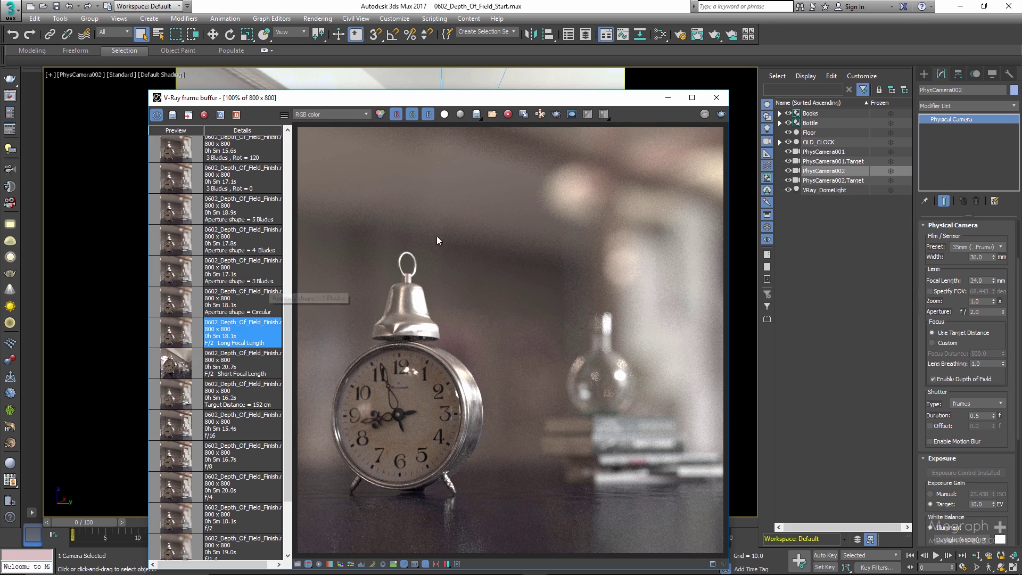
# Step: Close the frame buffer, hide PhysCamera002 and its target, and switch the viewport back to PhysCamera001
pyautogui.click(716, 97)
pyautogui.click(788, 171)
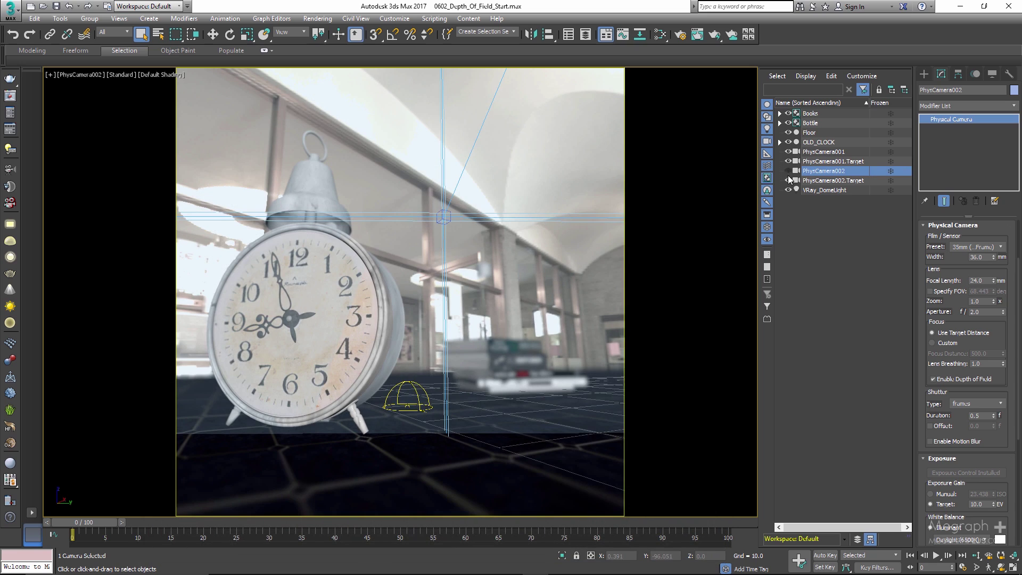
pyautogui.click(788, 171)
pyautogui.click(87, 75)
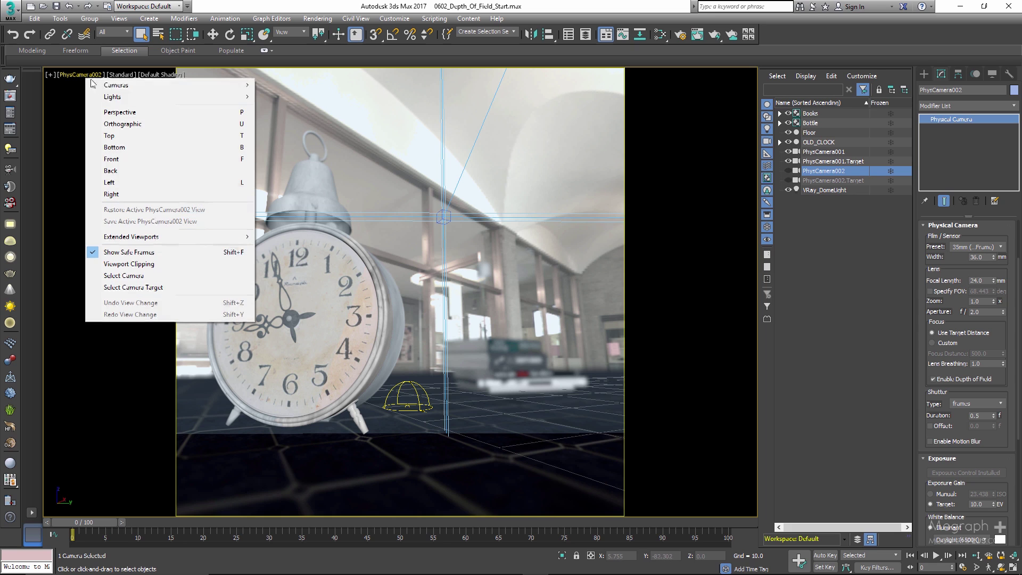
pyautogui.moveTo(114, 85)
pyautogui.click(297, 84)
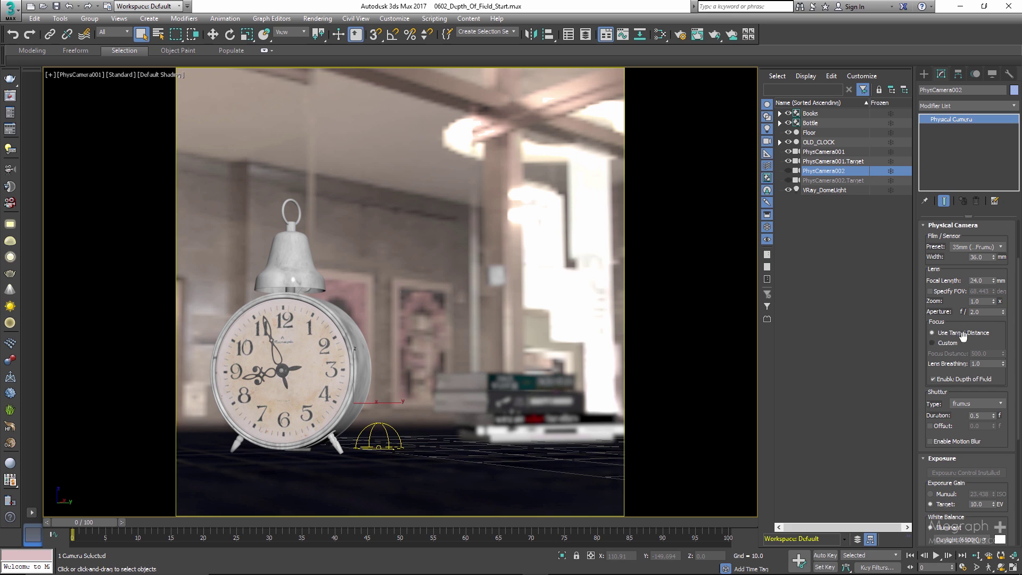
# Step: Expand the camera's Bokeh (Depth of Field) settings and bring them fully into view
pyautogui.moveTo(991, 323); pyautogui.dragTo(990, 129)
pyautogui.click(944, 431)
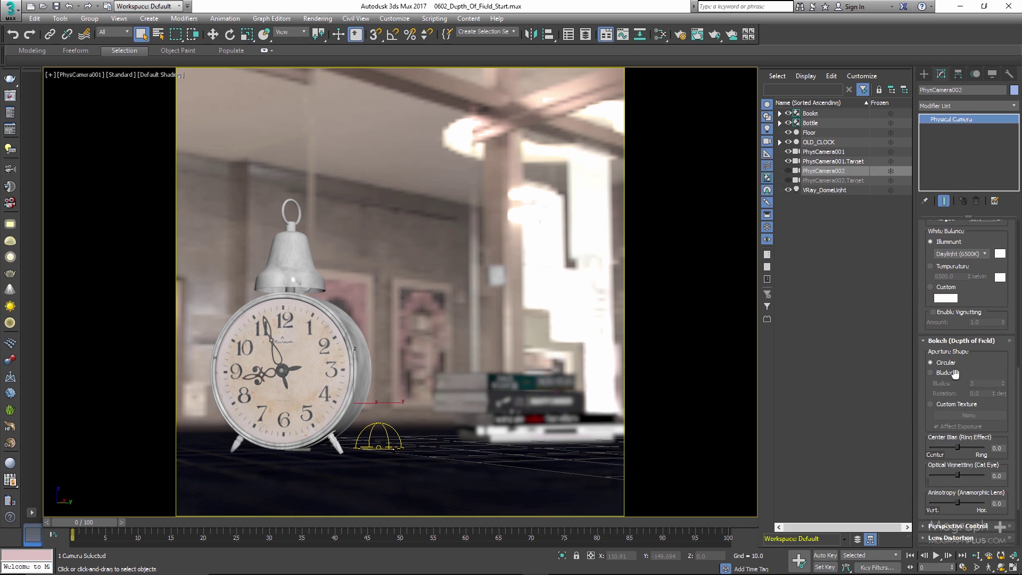
pyautogui.moveTo(1000, 363); pyautogui.dragTo(999, 336)
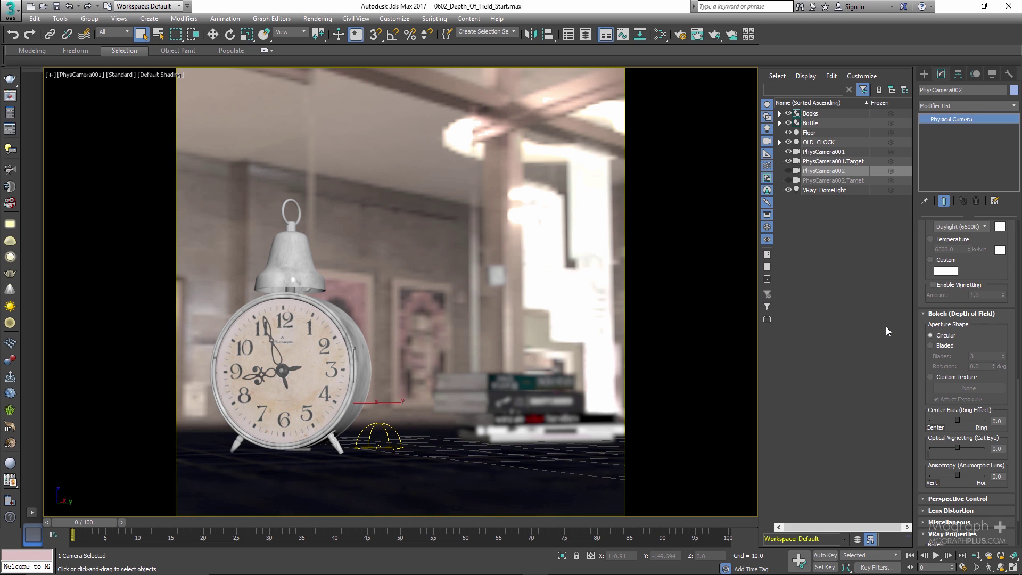
# Step: Reopen the frame buffer, move it clear of the scene list, and select the "Aperture shape = Circular" render in the history
pyautogui.click(9, 96)
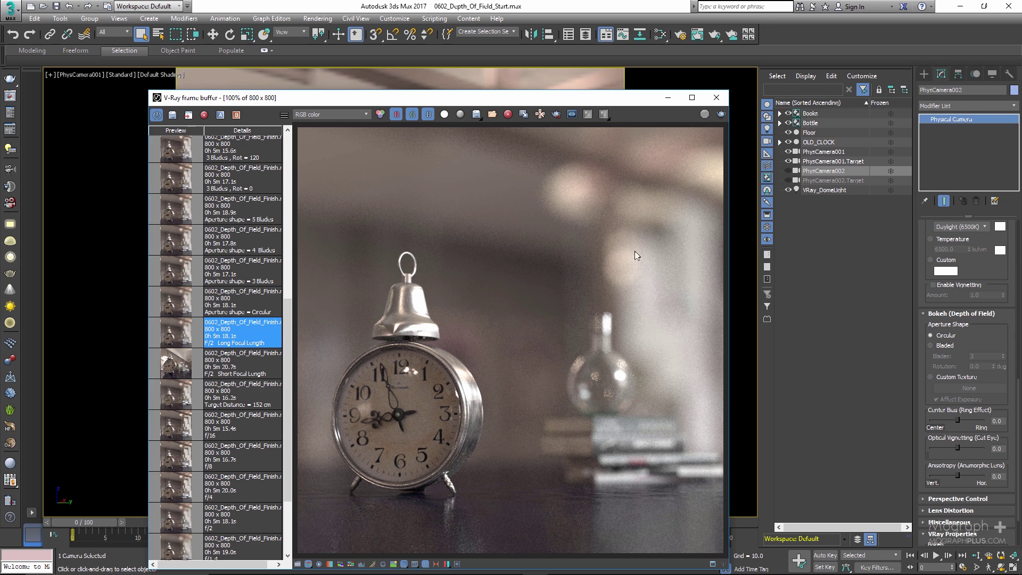
pyautogui.moveTo(613, 104); pyautogui.dragTo(567, 76)
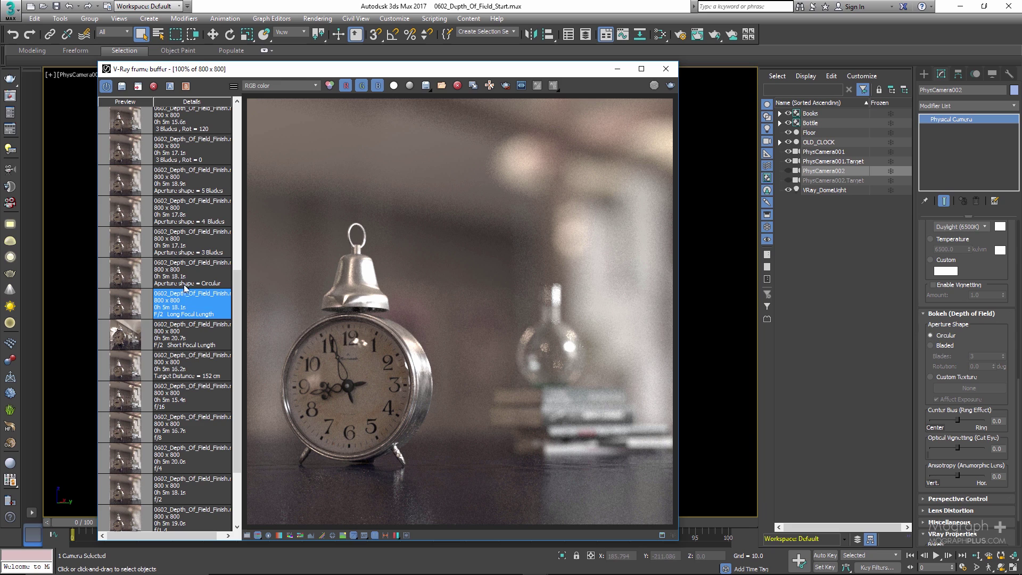
pyautogui.click(137, 284)
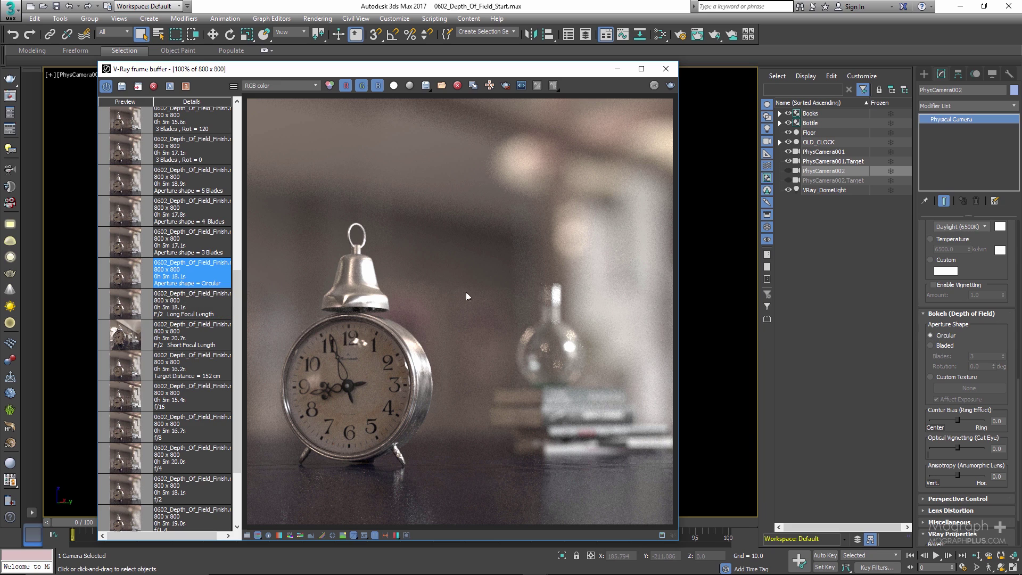
# Step: Try the Bladed aperture shape for the bokeh, then set the shape to Custom Texture and review the remaining bokeh settings
pyautogui.click(947, 346)
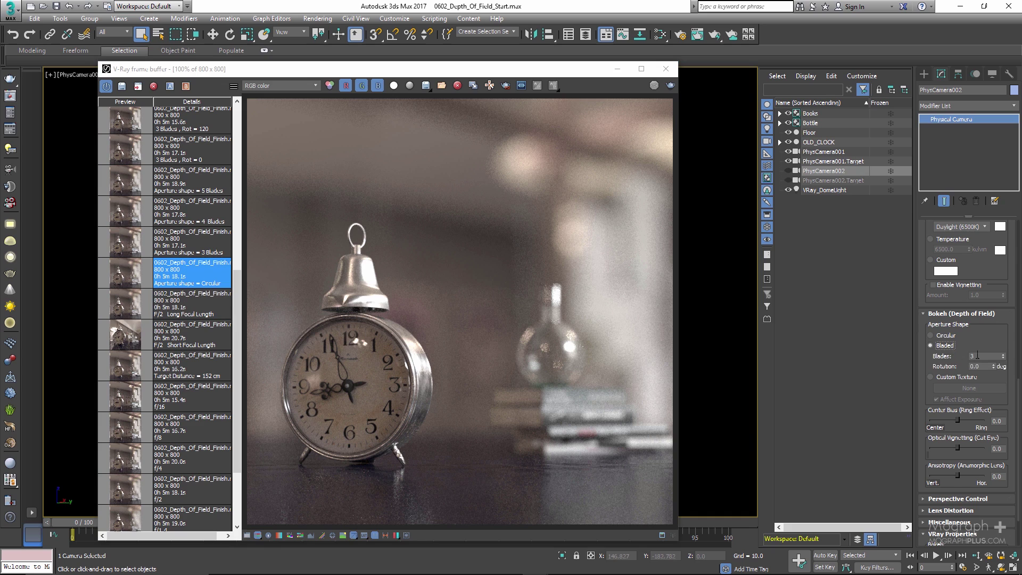
pyautogui.moveTo(983, 346); pyautogui.dragTo(976, 314)
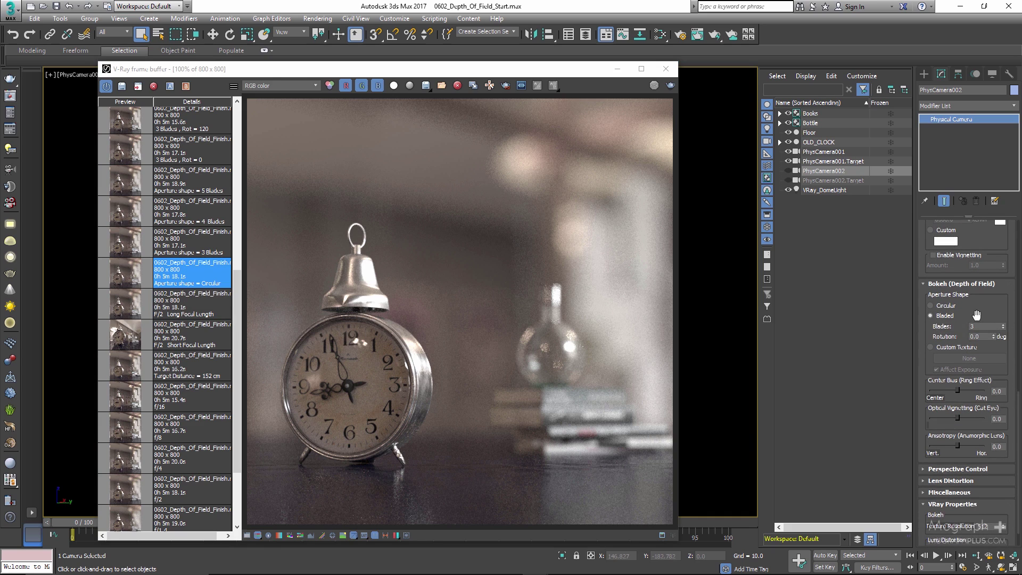
pyautogui.click(930, 347)
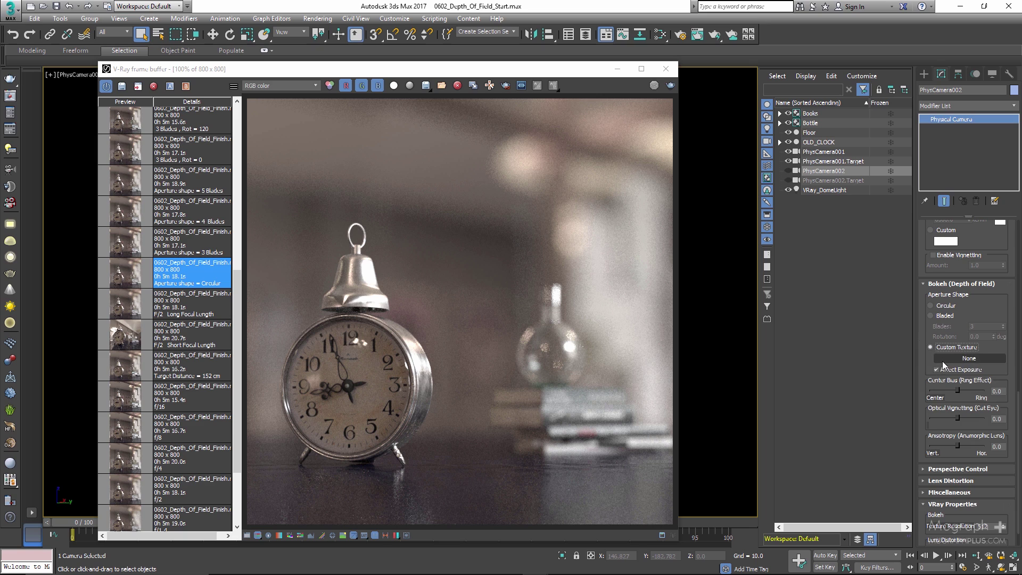
pyautogui.moveTo(983, 318)
pyautogui.mouseDown()
pyautogui.moveTo(982, 292)
pyautogui.moveTo(974, 312)
pyautogui.mouseUp()
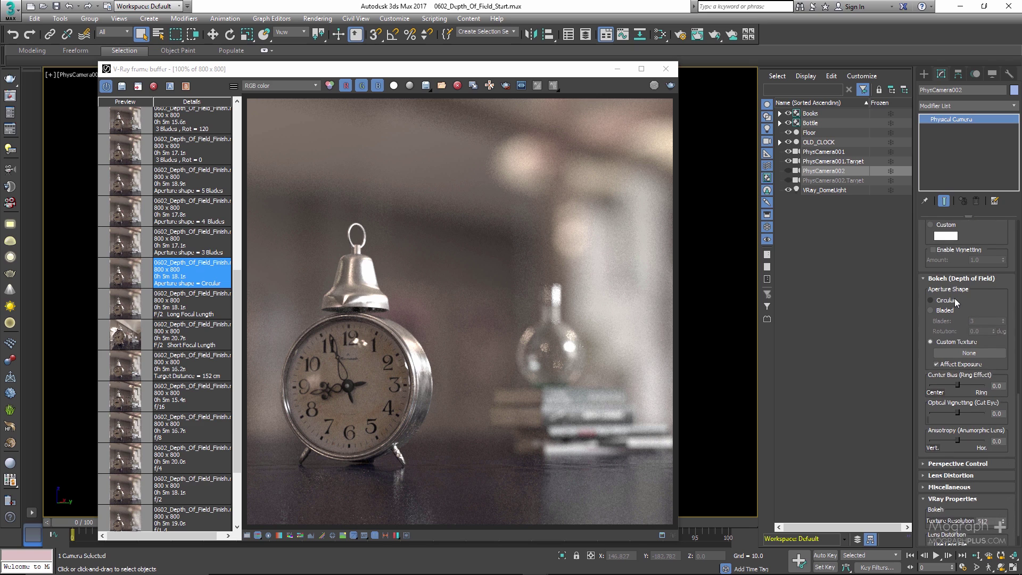
pyautogui.moveTo(969, 293); pyautogui.dragTo(967, 270)
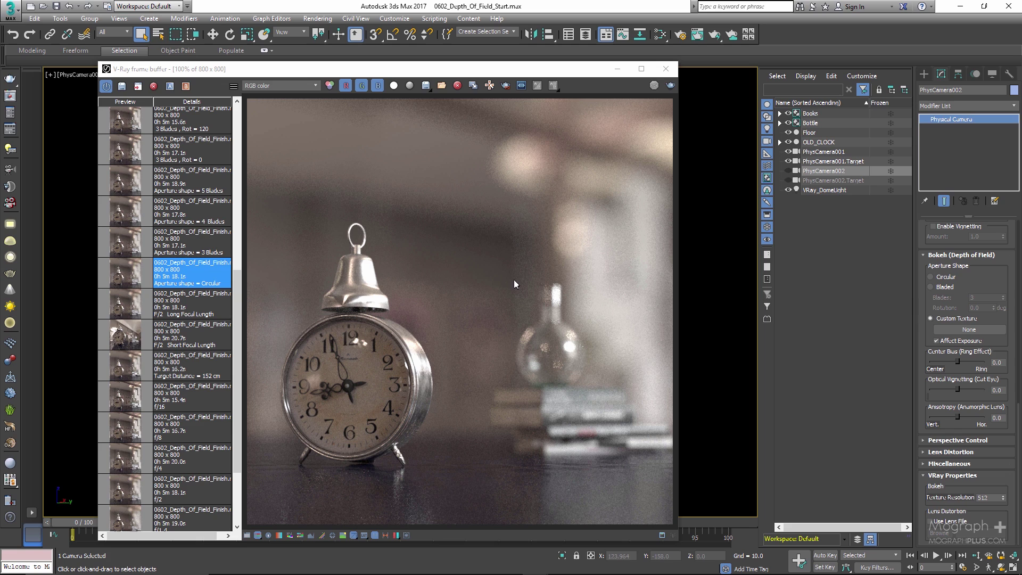
# Step: Display the "Aperture shape = Circular" render and examine the flask's blurred highlights at 200% zoom
pyautogui.click(120, 281)
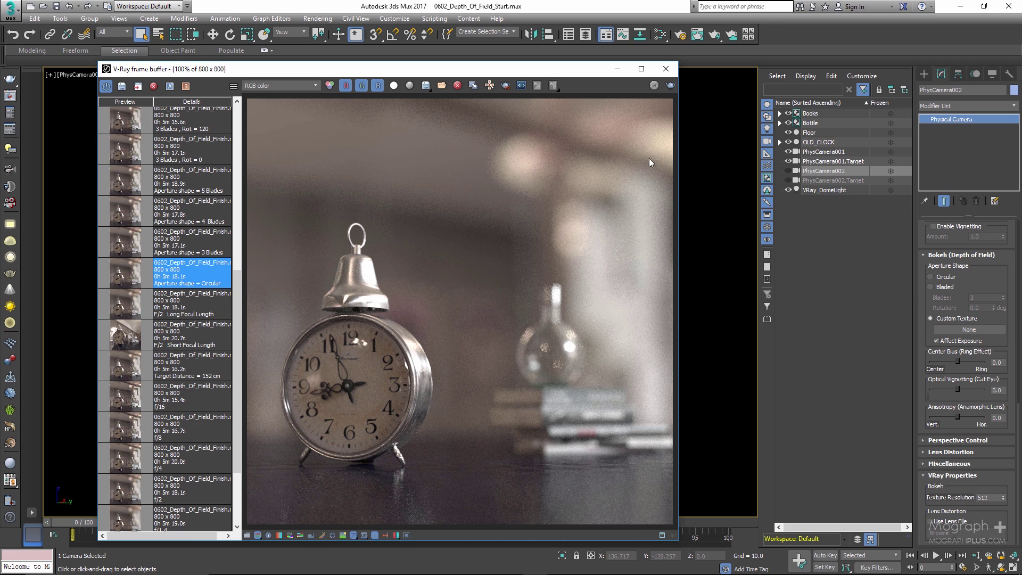
pyautogui.scroll(1, 564, 352)
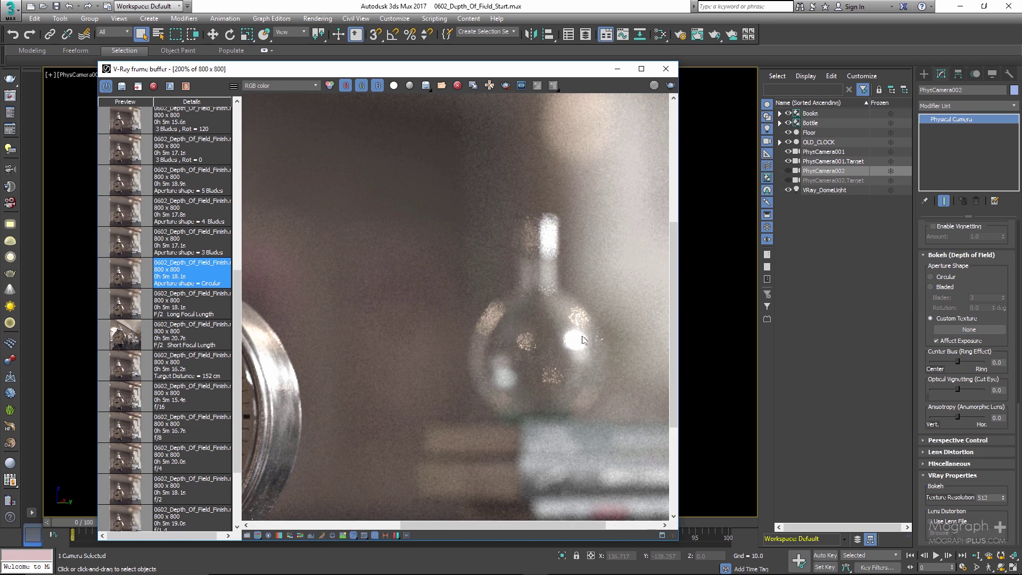
# Step: Set the bokeh aperture shape to Bladed, display the "Aperture shape = 3 Blades" render and examine the flask's highlights at 200% zoom
pyautogui.scroll(-1, 547, 344)
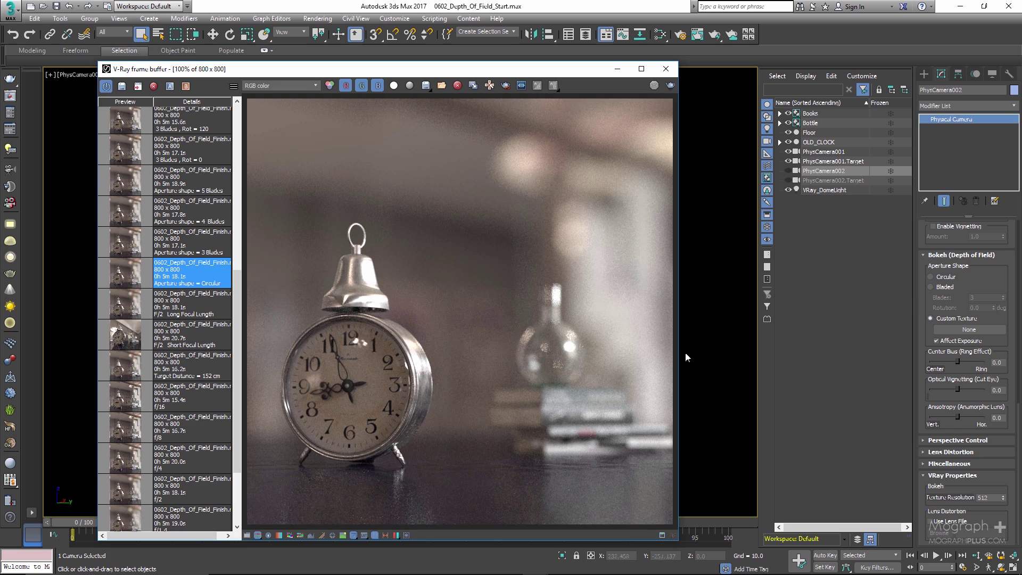
pyautogui.click(945, 287)
pyautogui.doubleClick(137, 244)
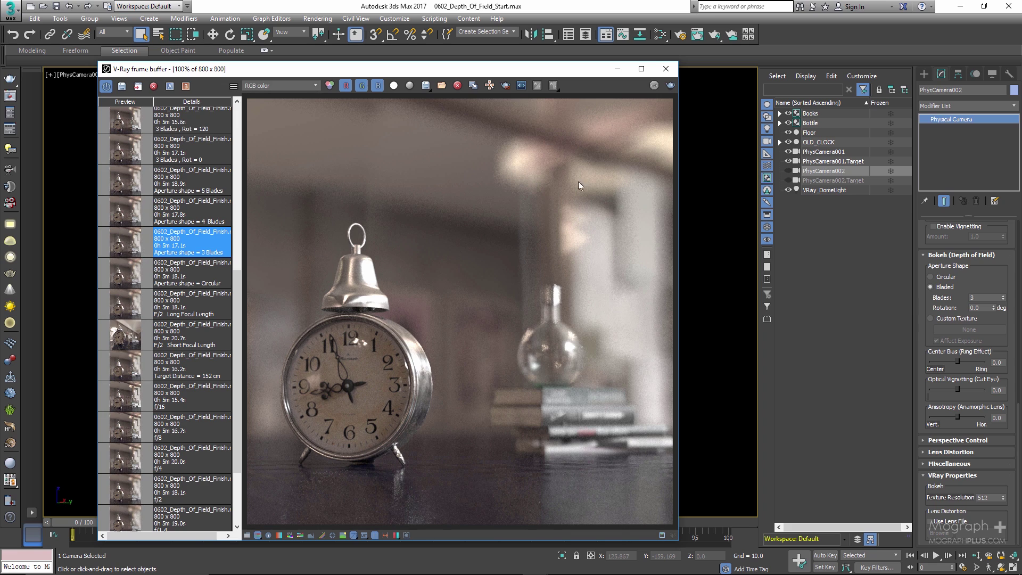
pyautogui.scroll(2, 612, 278)
pyautogui.moveTo(582, 448); pyautogui.dragTo(458, 317, button='middle')
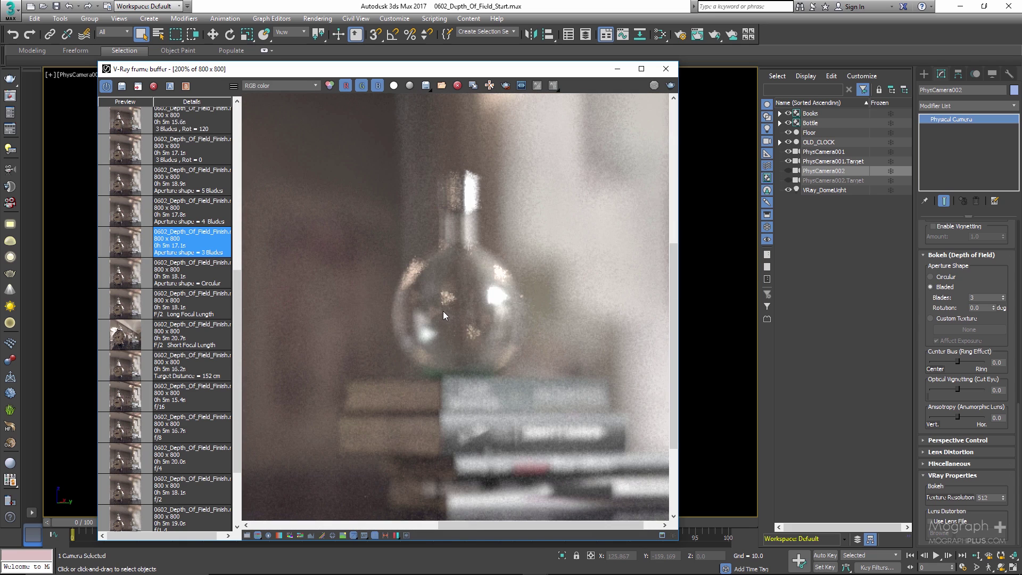
pyautogui.scroll(-2, 443, 311)
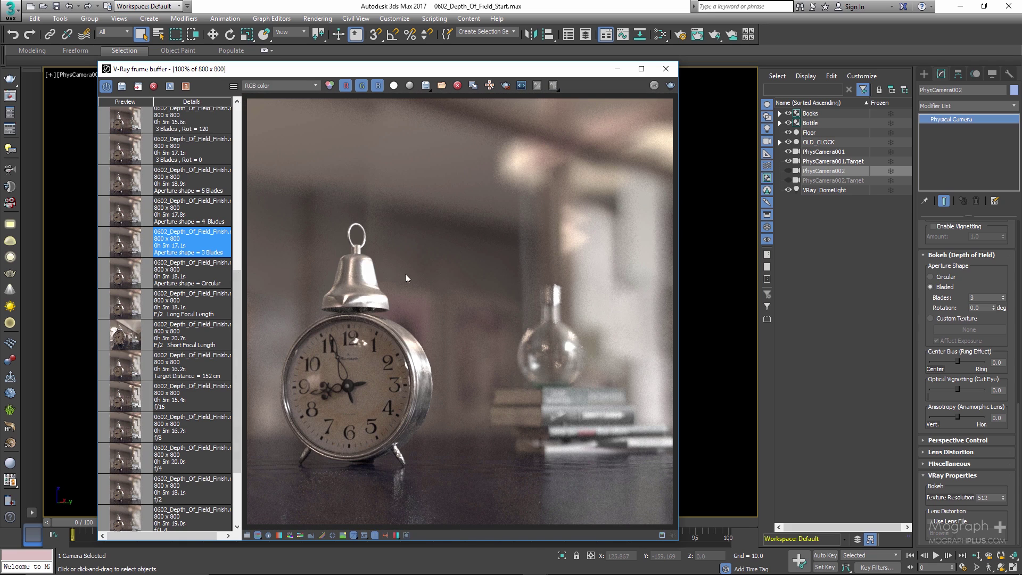
# Step: Set the aperture's blade count to 4 and display the "Aperture shape = 4 Blades" render for comparison
pyautogui.click(985, 299)
pyautogui.doubleClick(985, 298)
pyautogui.write('4')
pyautogui.press('Return')
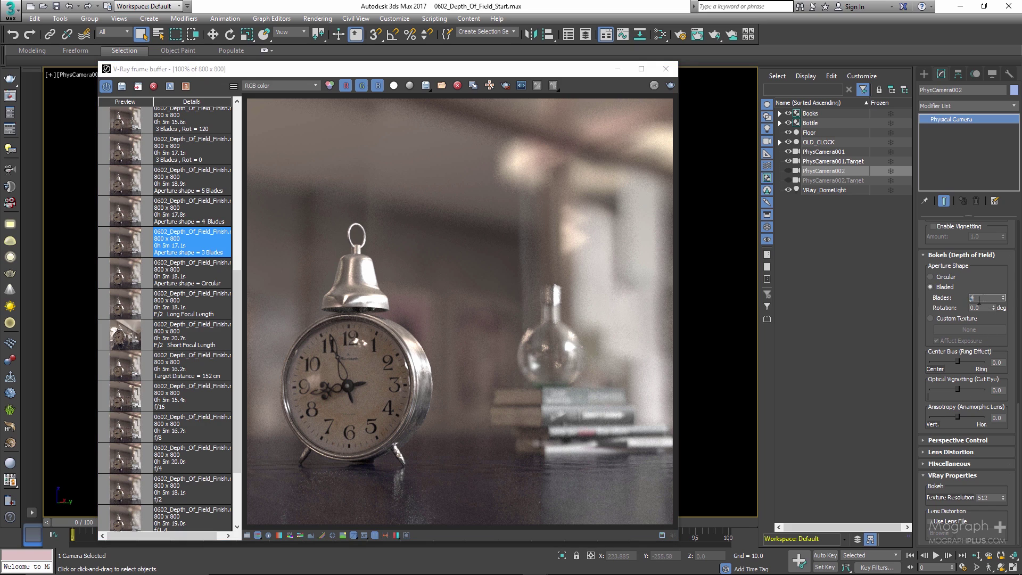
pyautogui.click(122, 218)
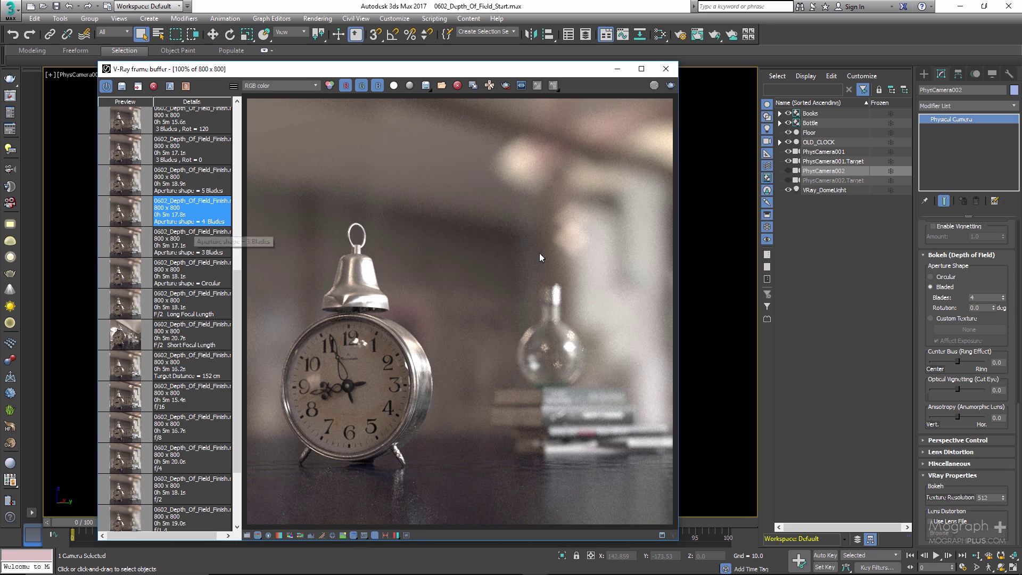
pyautogui.scroll(1, 563, 387)
pyautogui.scroll(-1, 538, 331)
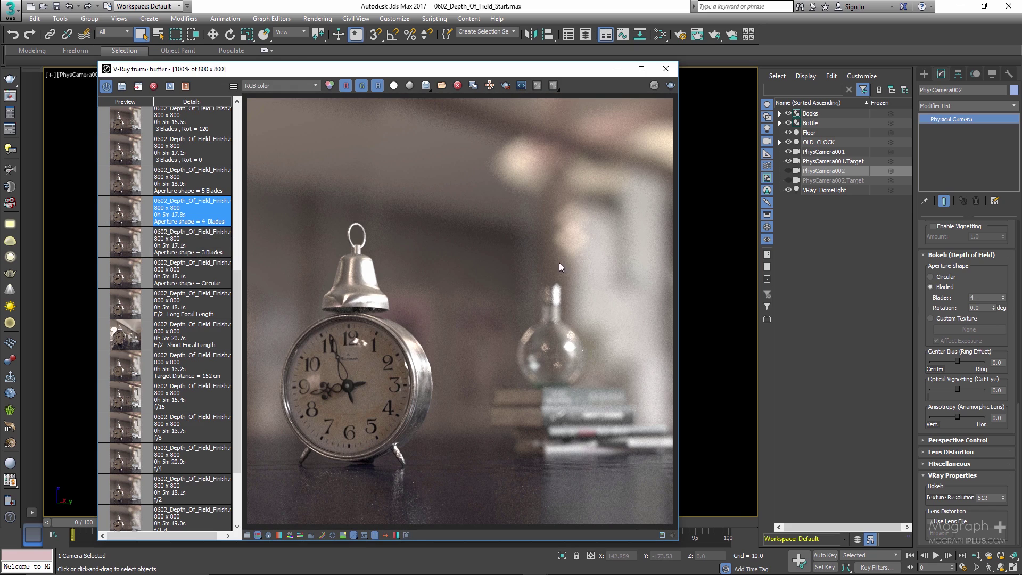
# Step: Set the blade count to 5, display the "Aperture shape = 5 Blades" render and examine the flask's highlights at 200% zoom
pyautogui.doubleClick(972, 297)
pyautogui.write('5')
pyautogui.press('Return')
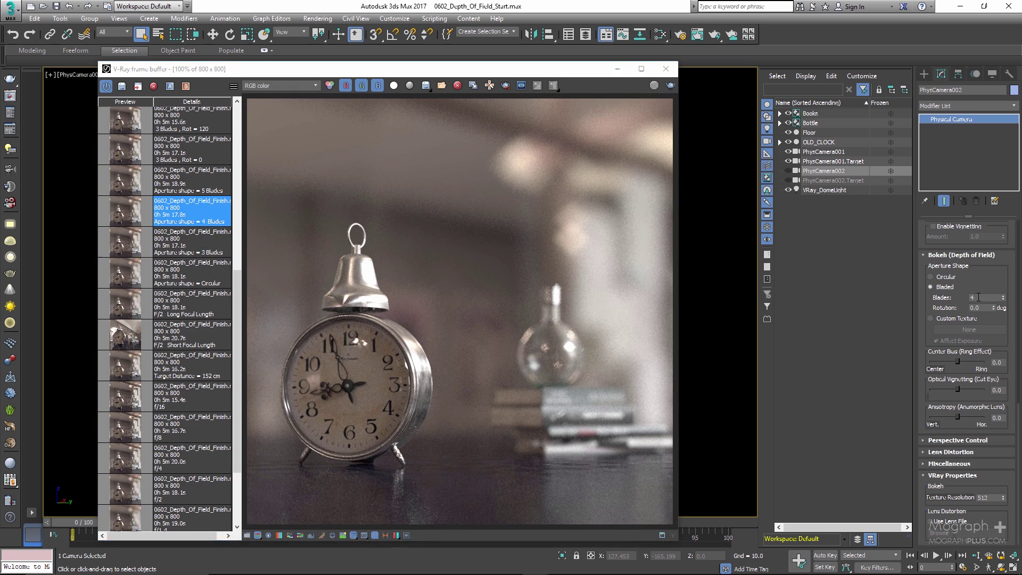
pyautogui.click(169, 173)
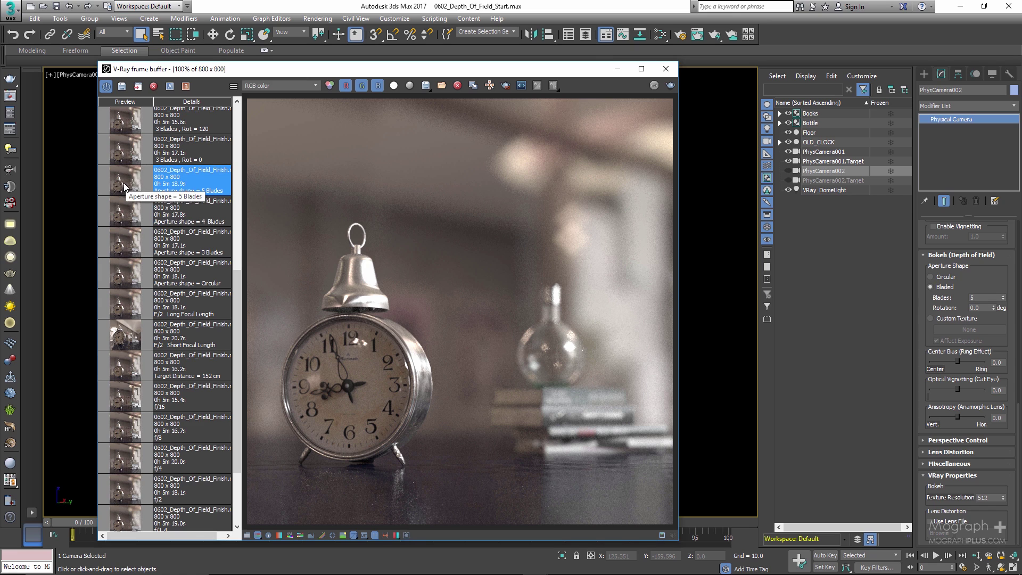
pyautogui.scroll(1, 580, 267)
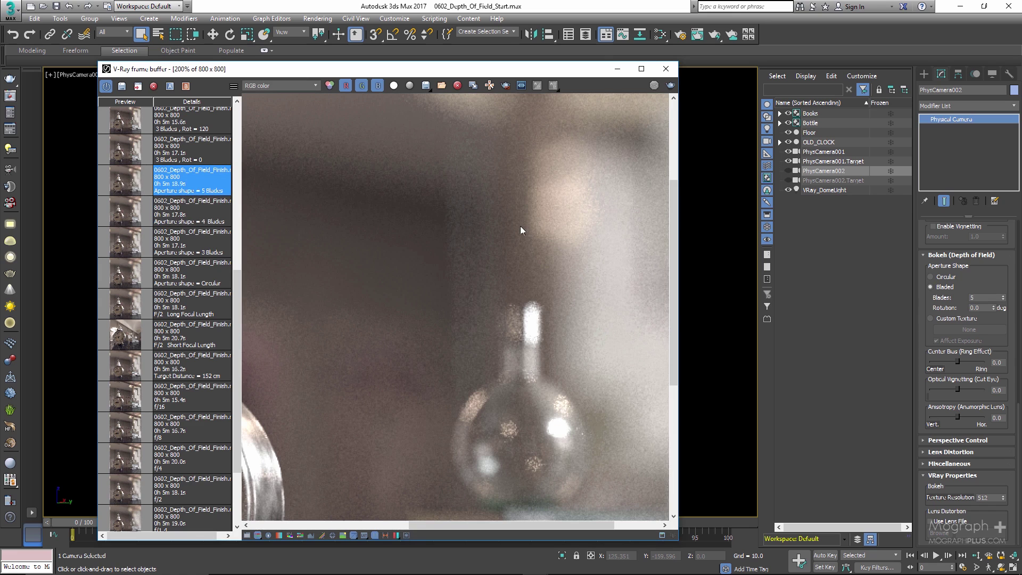
pyautogui.moveTo(512, 429); pyautogui.dragTo(535, 356, button='middle')
pyautogui.scroll(-1, 551, 356)
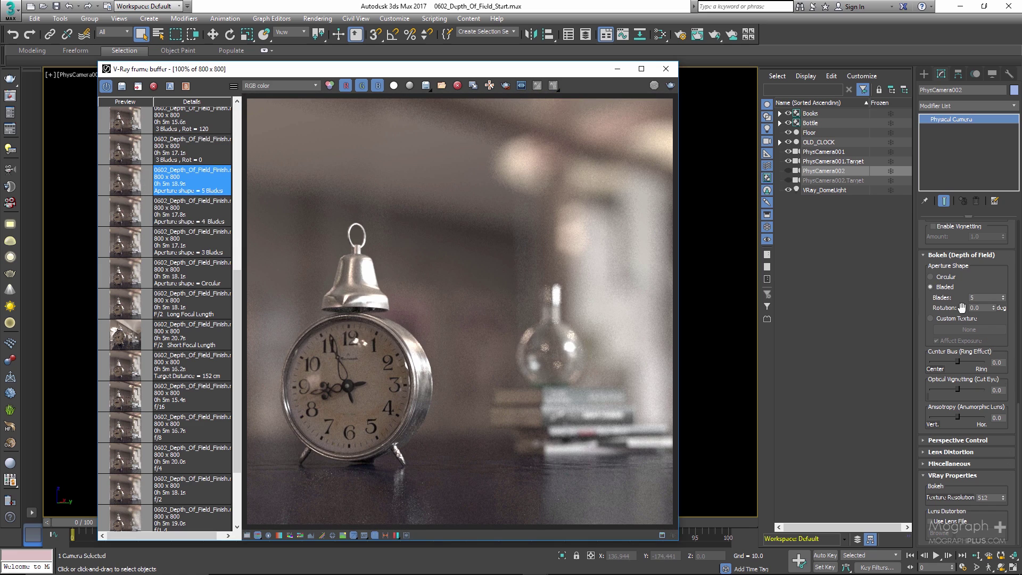
# Step: Set the blade count back to 3 and display the "3 Blades, Rot = 0" render
pyautogui.moveTo(987, 315); pyautogui.dragTo(986, 359)
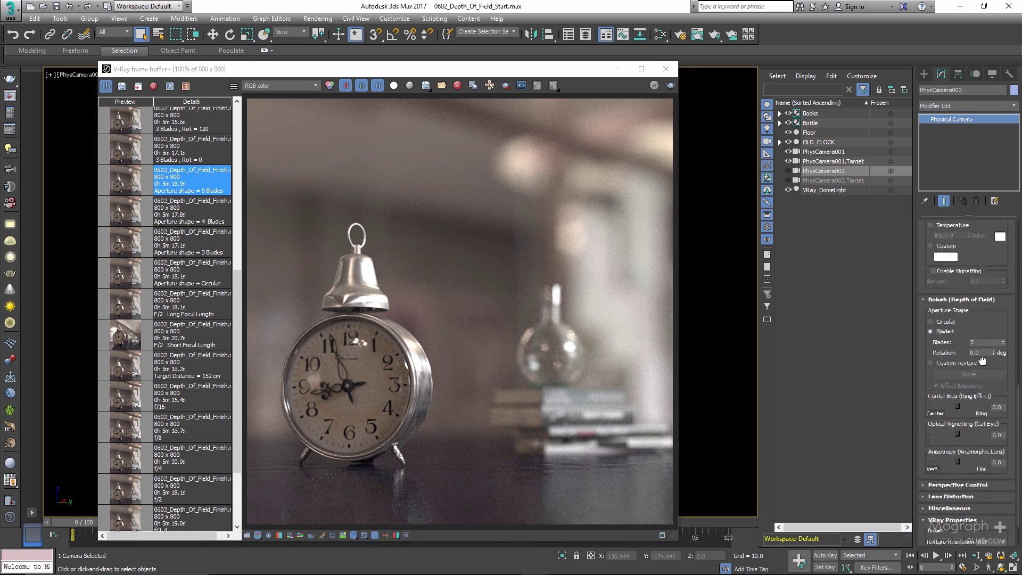
pyautogui.click(986, 343)
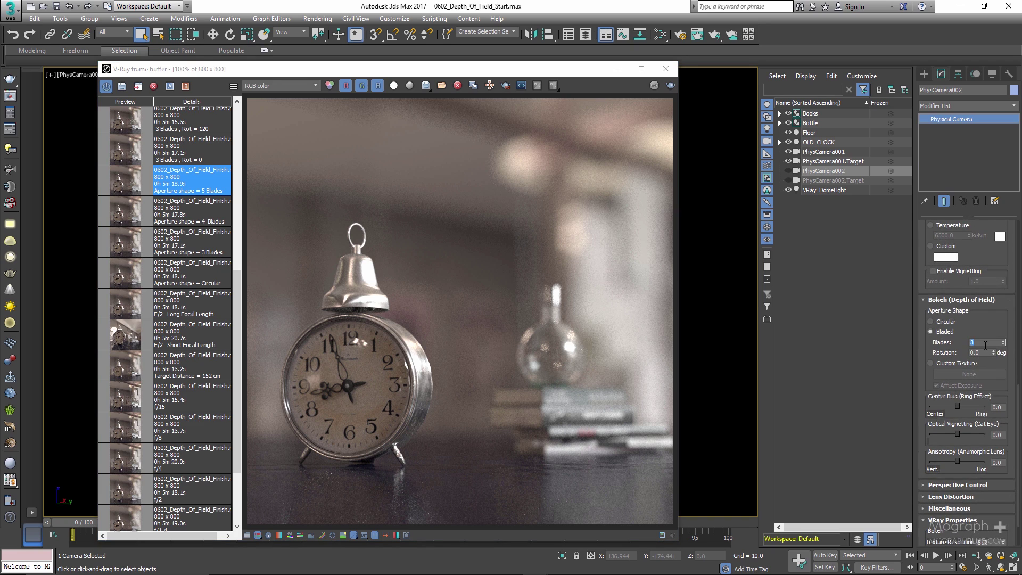
pyautogui.scroll(1, 133, 187)
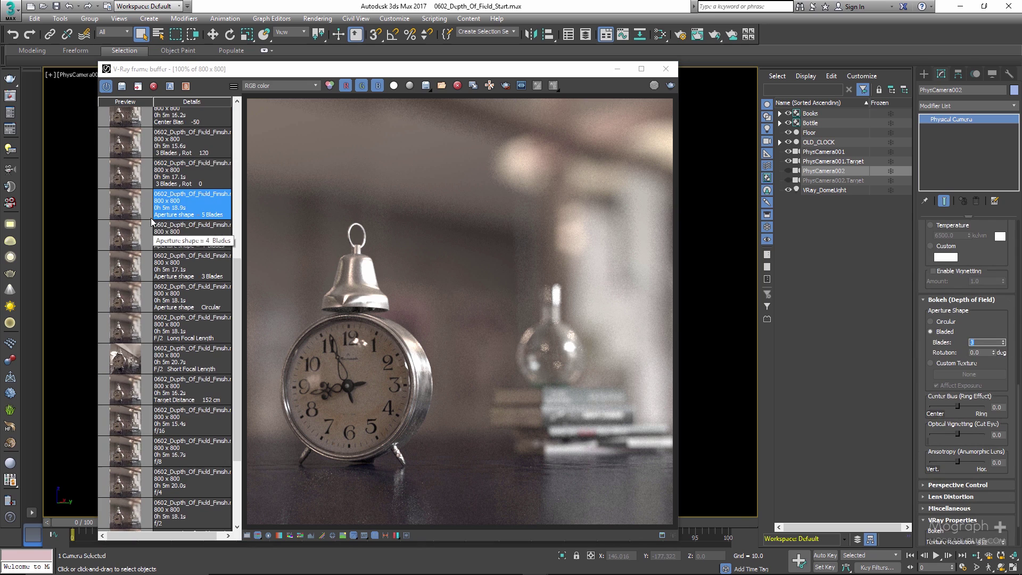
pyautogui.click(126, 180)
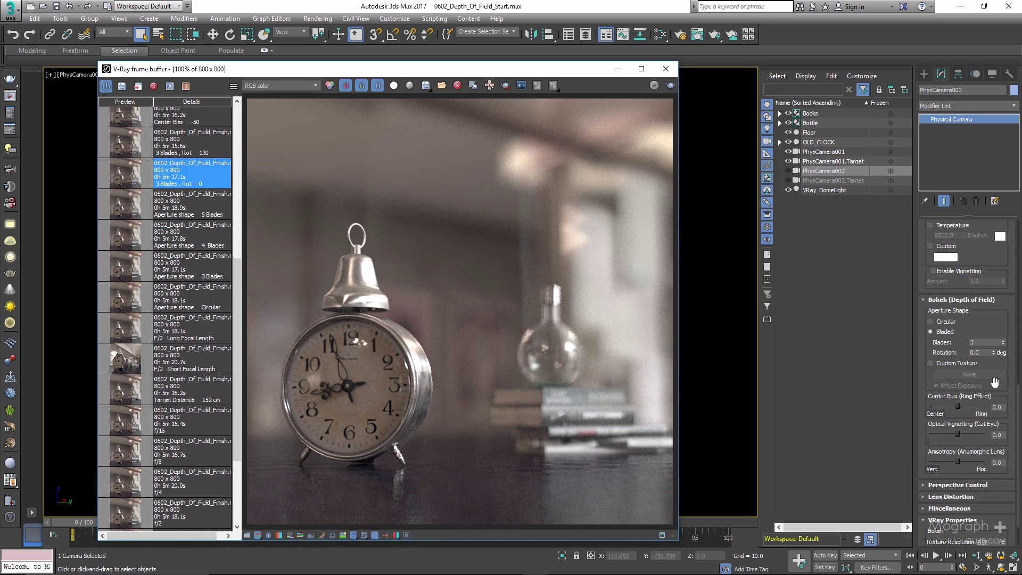
# Step: Set the blade rotation to 120 degrees and display the "3 Blades, Rot = 120" render
pyautogui.click(980, 354)
pyautogui.write('0')
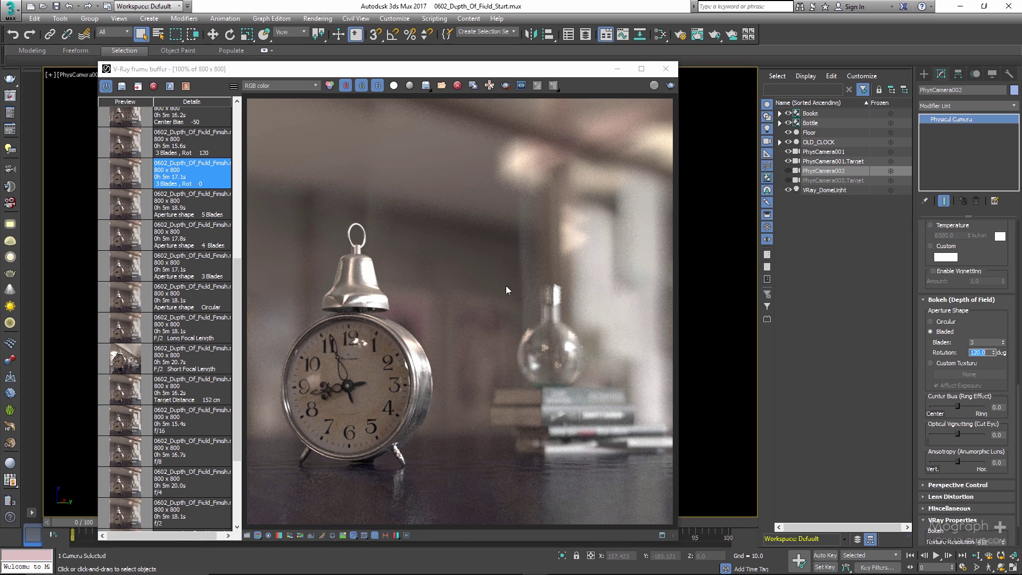
pyautogui.click(124, 145)
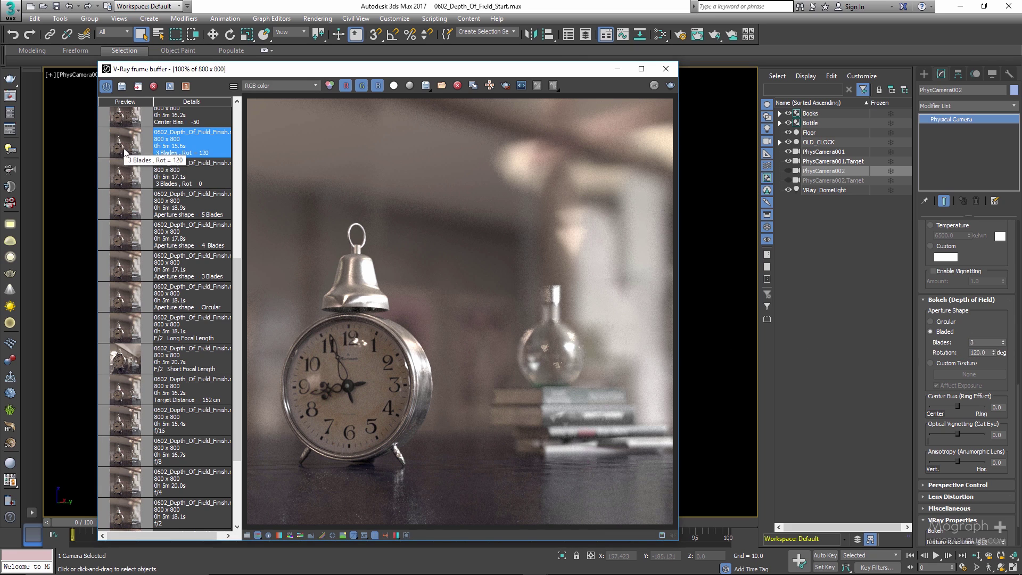
# Step: Compare the 3-blade renders at rotation 0 and 120, with a look at the 5-blade render, ending on rotation 120
pyautogui.click(128, 170)
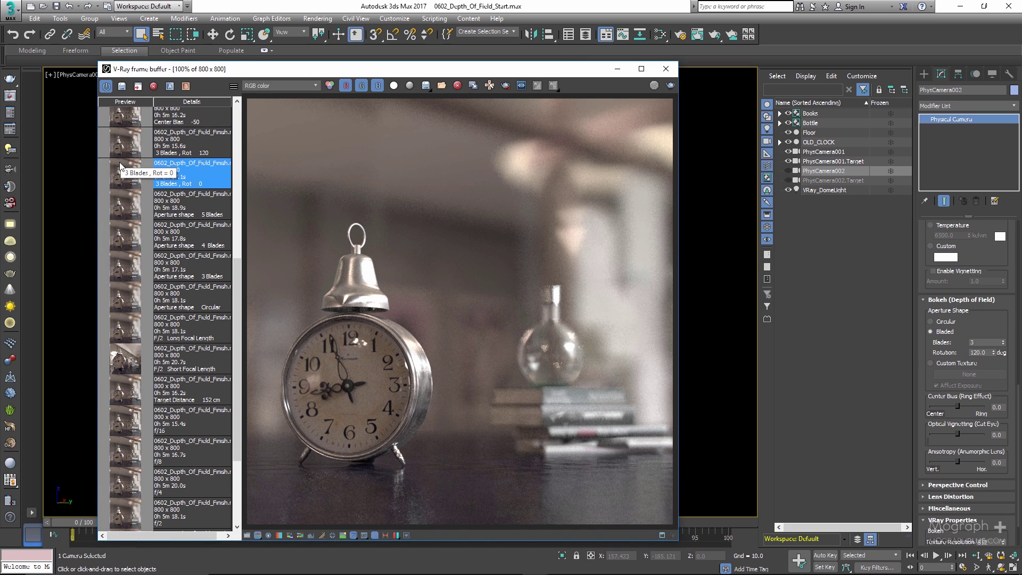
pyautogui.click(128, 208)
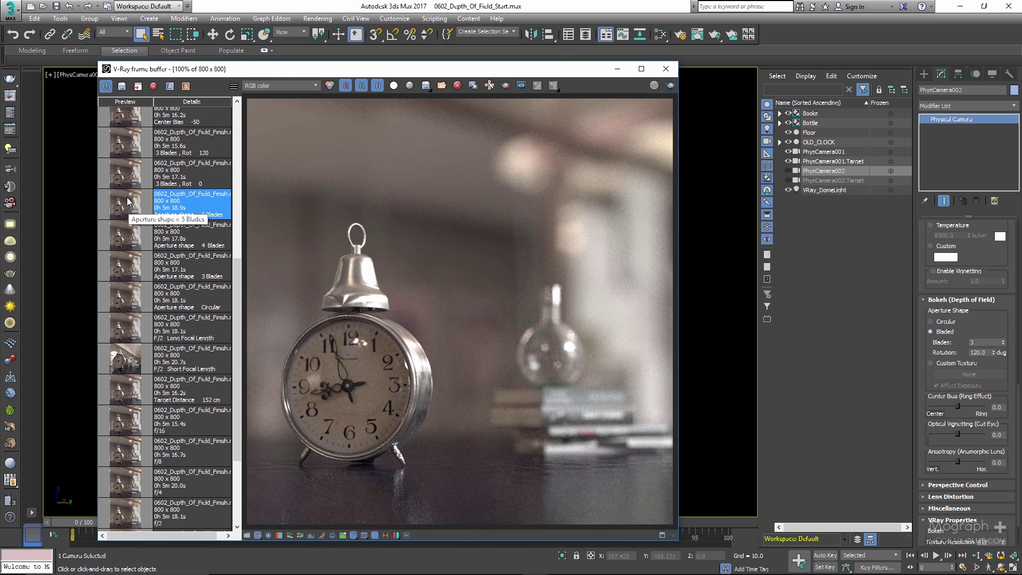
pyautogui.click(128, 176)
pyautogui.click(128, 147)
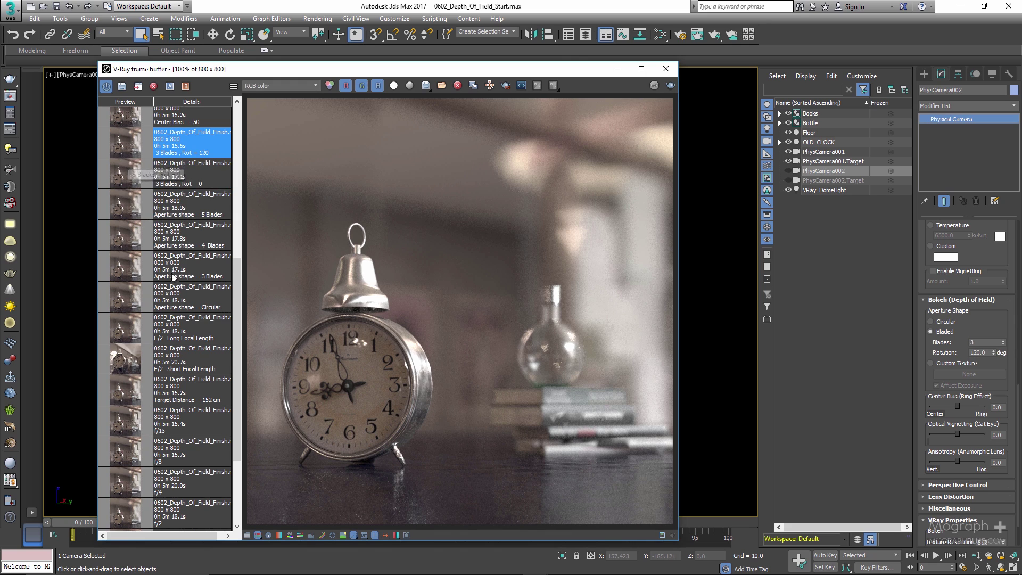
pyautogui.scroll(1, 173, 277)
pyautogui.click(130, 184)
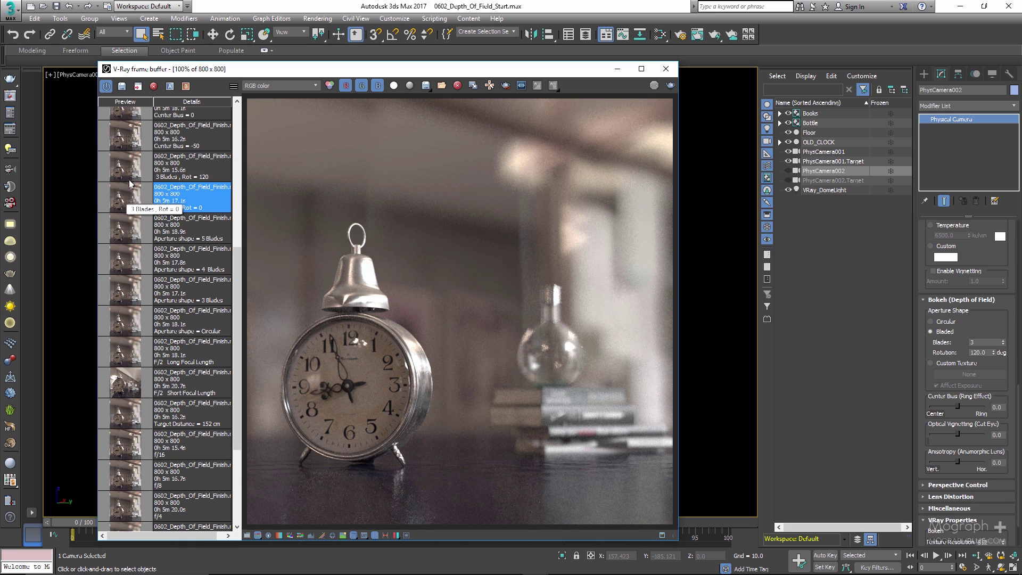
pyautogui.click(130, 177)
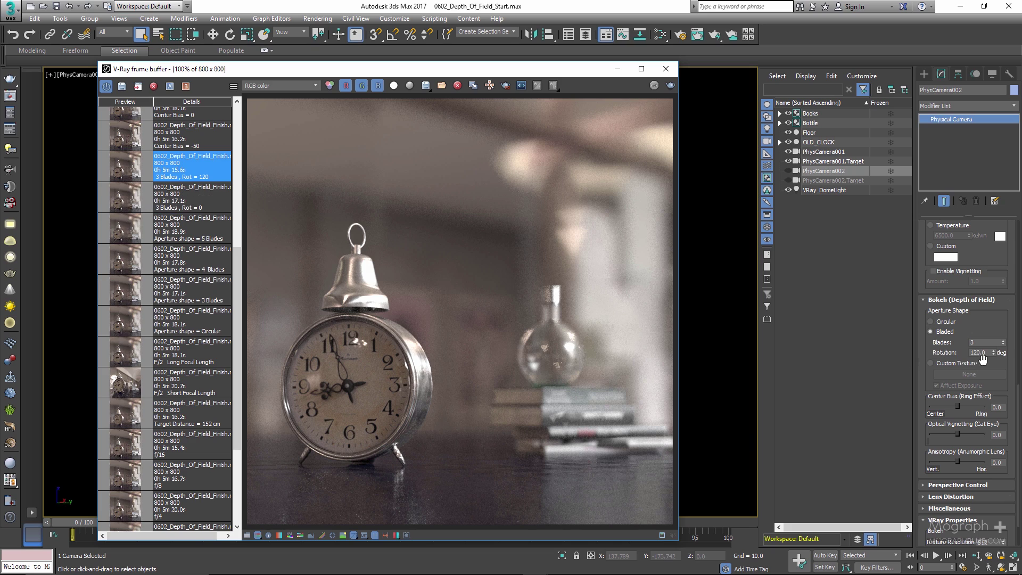
# Step: Reset the aperture's blade rotation to 0 degrees
pyautogui.doubleClick(978, 352)
pyautogui.write('0')
pyautogui.press('Return')
pyautogui.scroll(1, 988, 380)
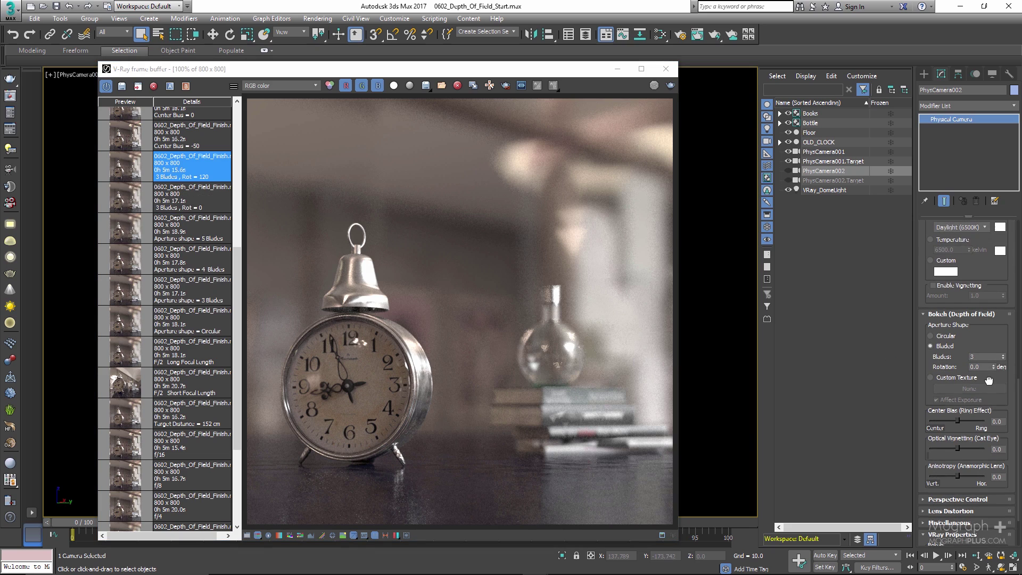
# Step: Try the Custom Texture aperture shape, then return the shape to Circular and bring the remaining bokeh settings into view
pyautogui.click(957, 378)
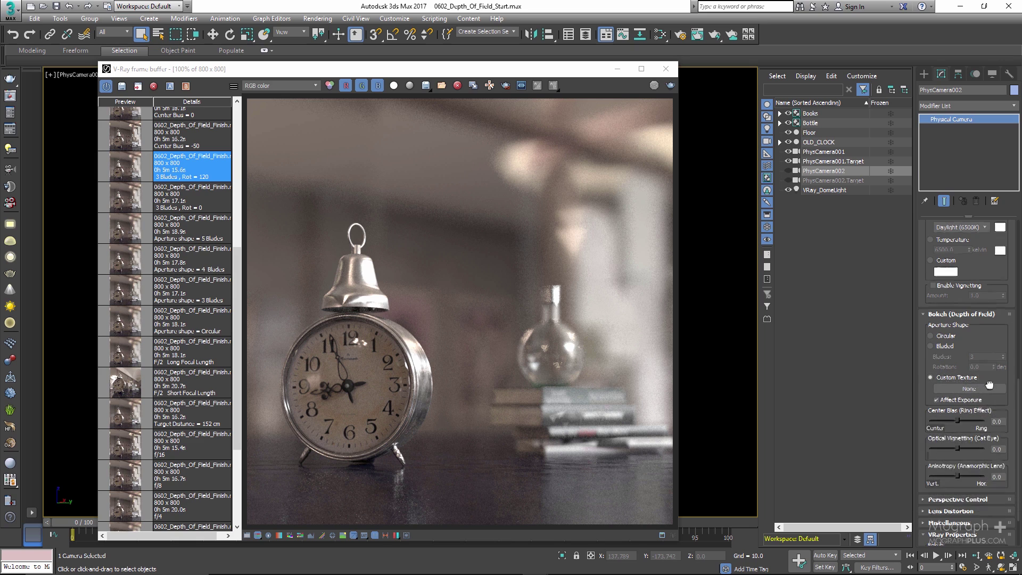
pyautogui.scroll(-2, 989, 385)
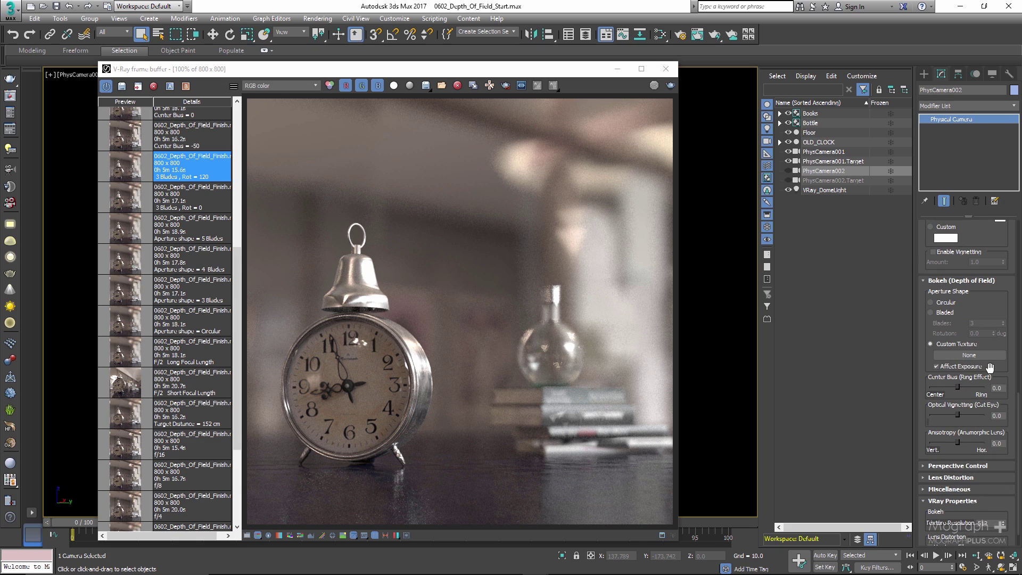
pyautogui.click(944, 302)
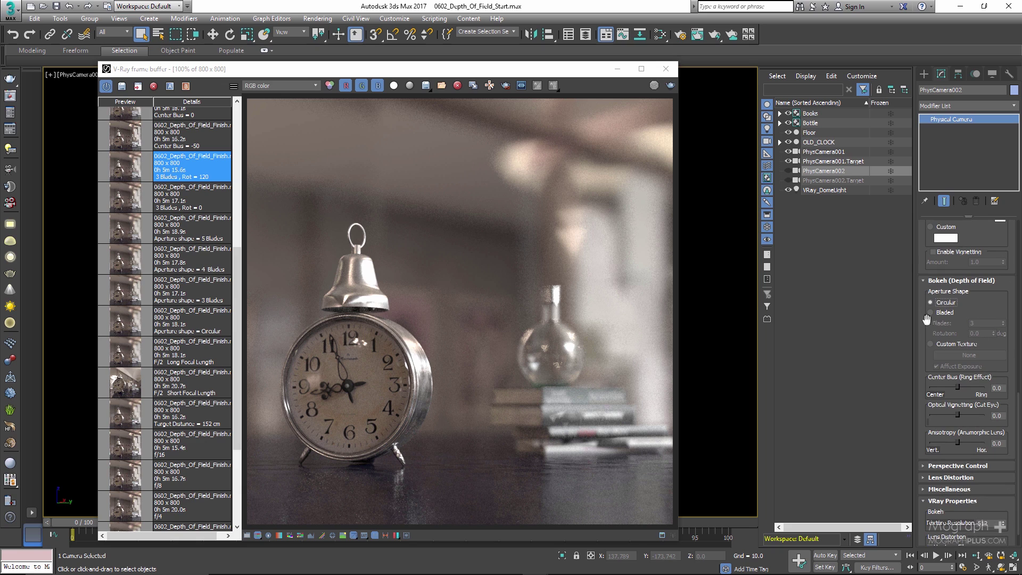
pyautogui.scroll(-1, 933, 311)
pyautogui.scroll(-1, 933, 311)
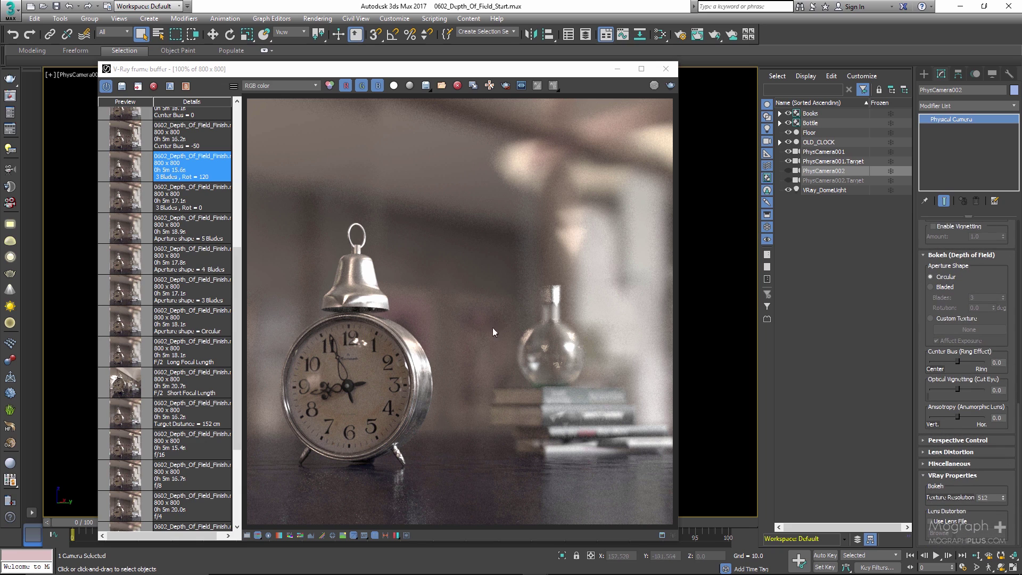
# Step: Display the "Center Bias = -50" render from the history and set the camera's Center Bias (Ring Effect) to -50
pyautogui.scroll(2, 267, 398)
pyautogui.scroll(5, 207, 401)
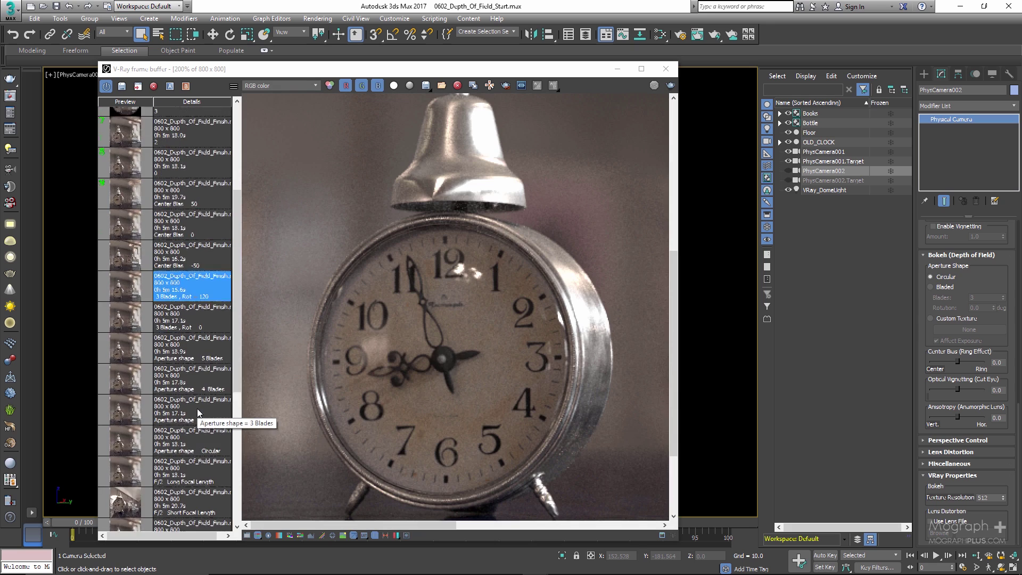
pyautogui.scroll(-2, 361, 372)
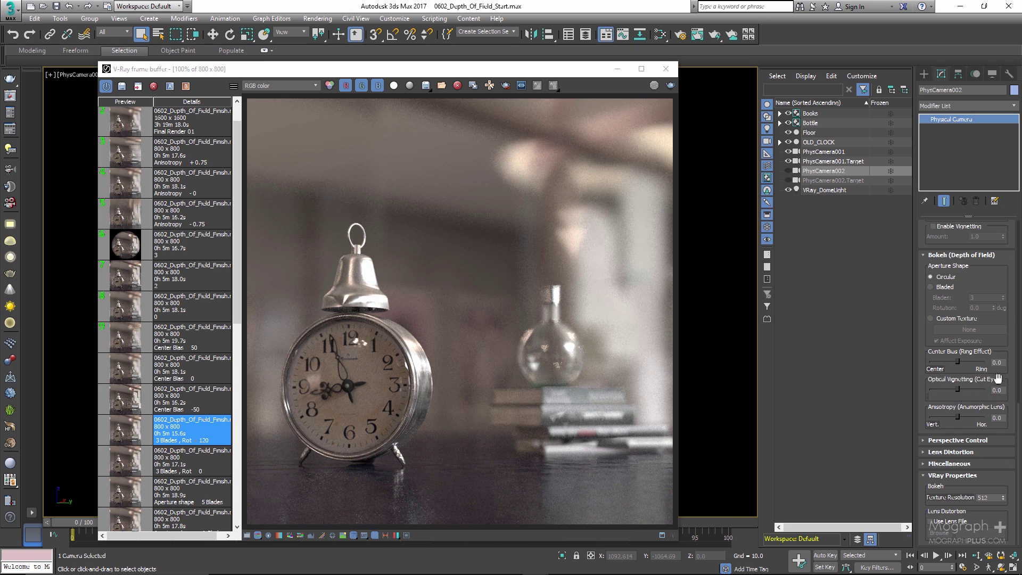
pyautogui.doubleClick(133, 407)
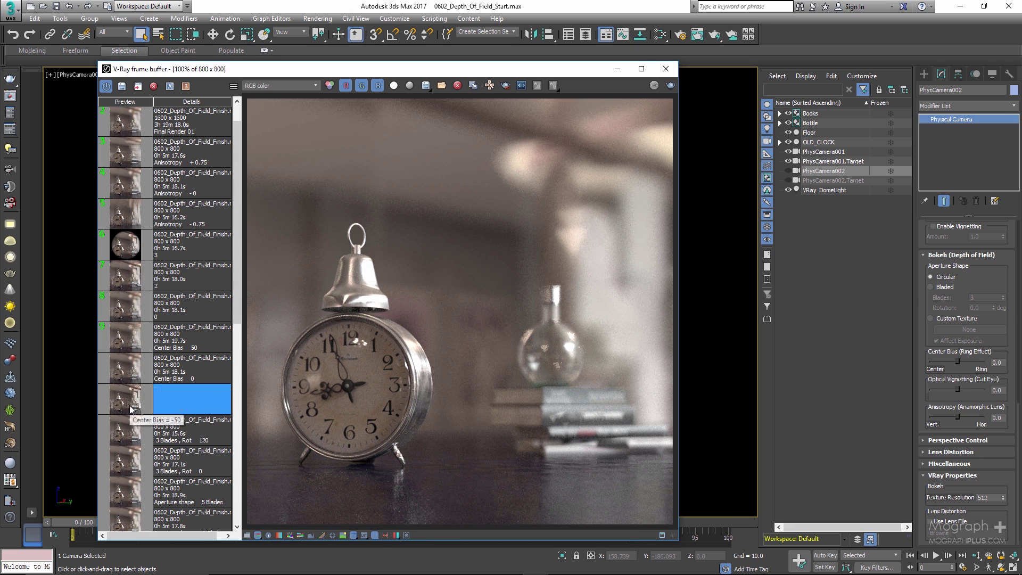
pyautogui.click(997, 362)
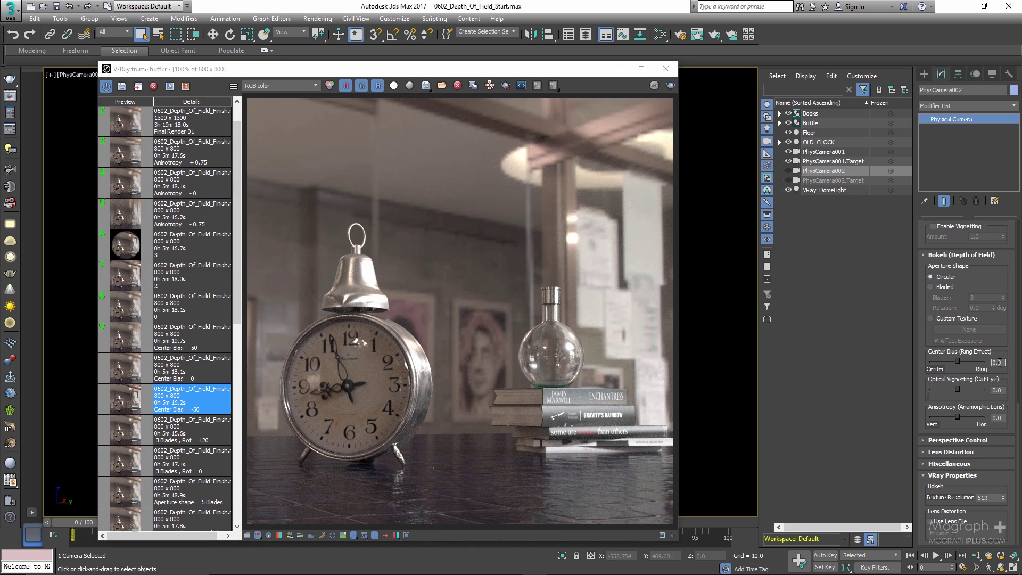
pyautogui.write('-50')
pyautogui.press('Return')
pyautogui.click(122, 405)
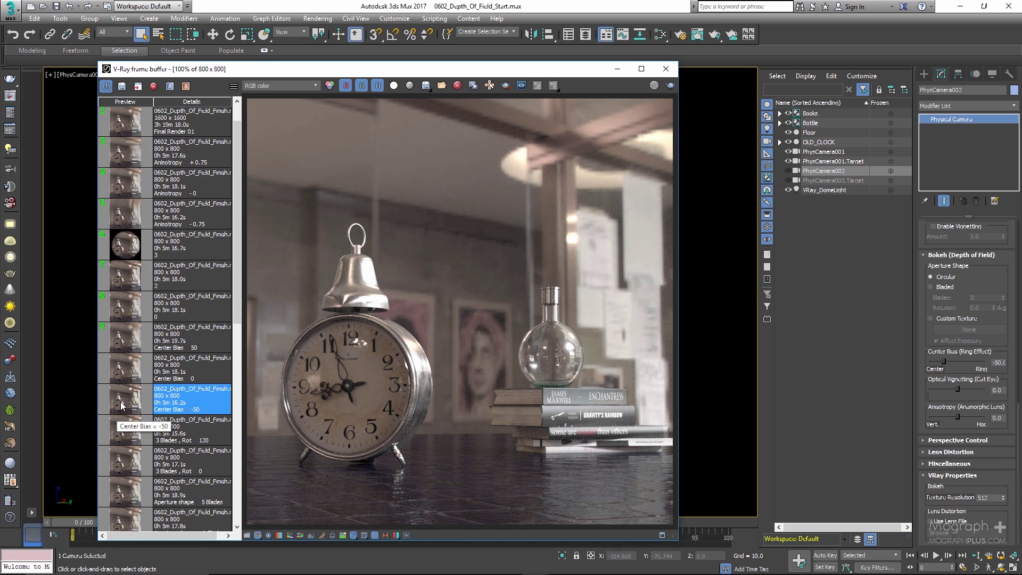
# Step: Display the "Center Bias = 0" render and set the camera's Center Bias to 0
pyautogui.doubleClick(122, 371)
pyautogui.doubleClick(1005, 362)
pyautogui.write('0')
pyautogui.press('Return')
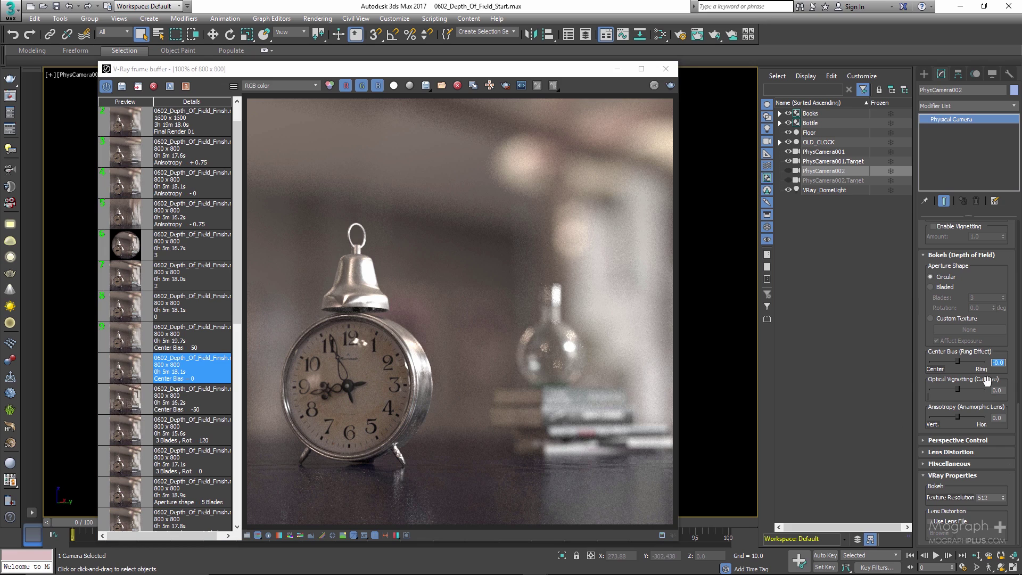
# Step: Display the "Center Bias = 50" render and set the camera's Center Bias to 50
pyautogui.doubleClick(143, 342)
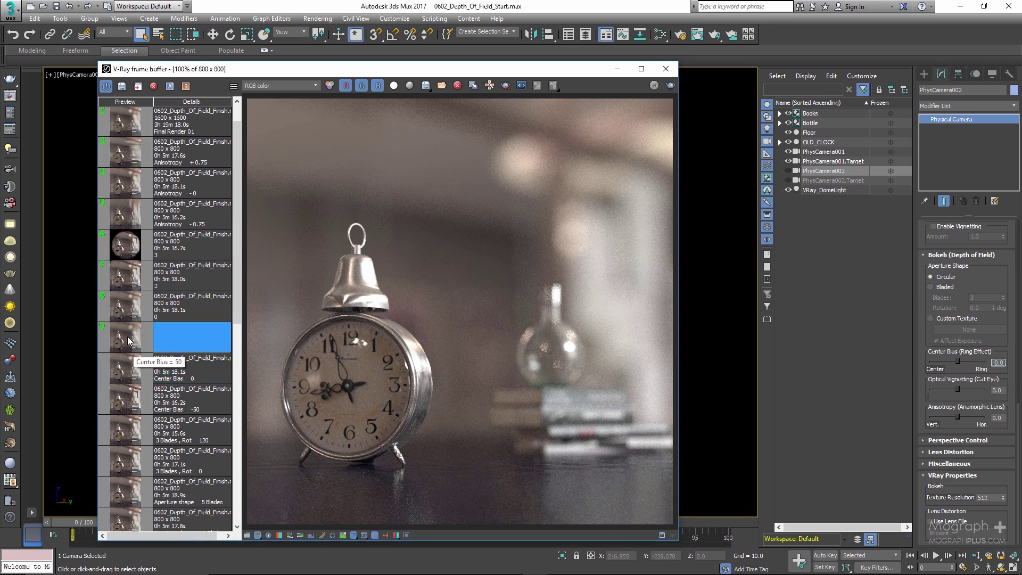
pyautogui.doubleClick(996, 363)
pyautogui.write('5')
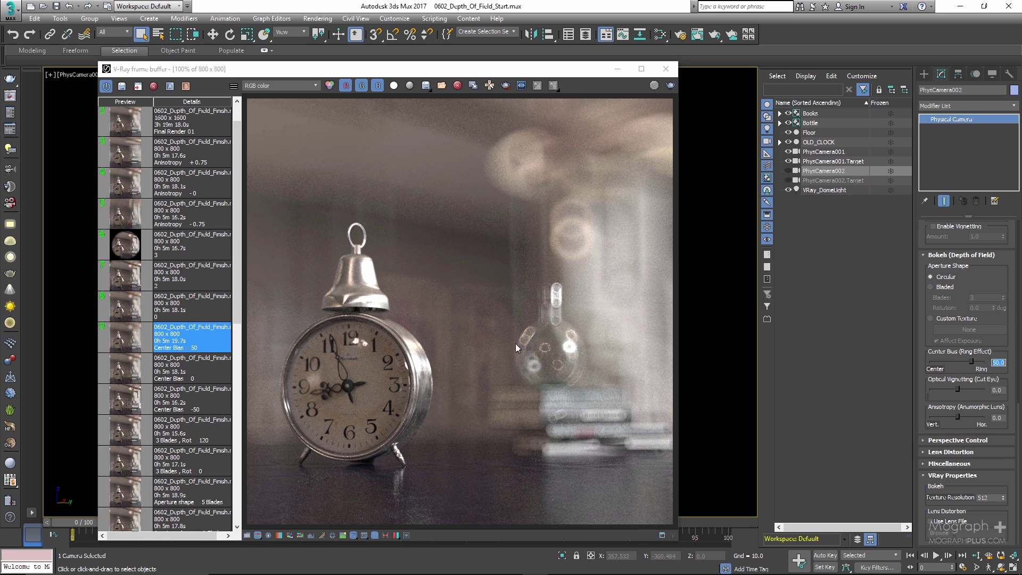
# Step: Compare the "Center Bias = 0" and "Center Bias = 50" renders from the history, and reset the camera's Center Bias to 0
pyautogui.scroll(2, 531, 344)
pyautogui.scroll(-2, 531, 343)
pyautogui.doubleClick(124, 361)
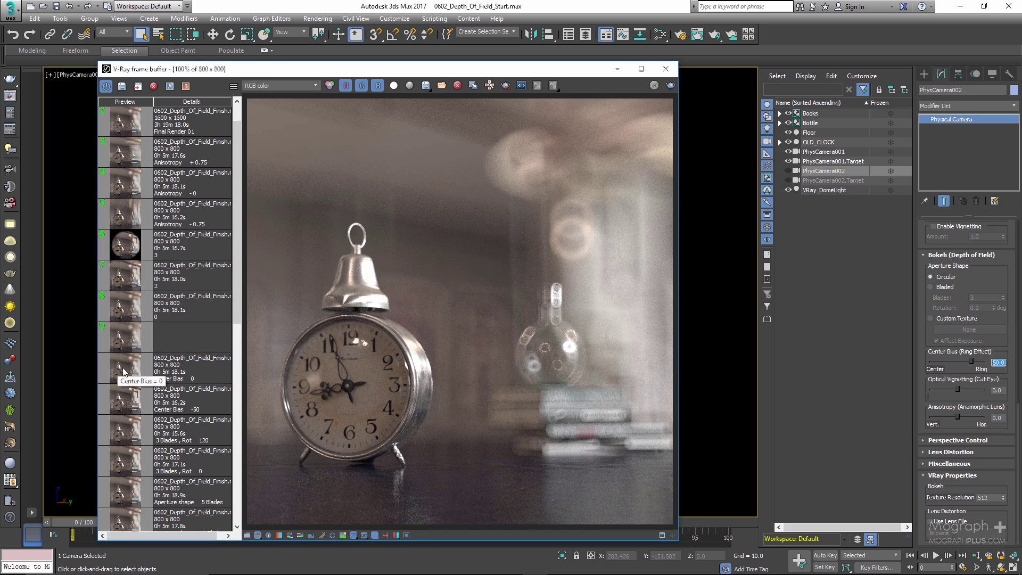
pyautogui.doubleClick(122, 340)
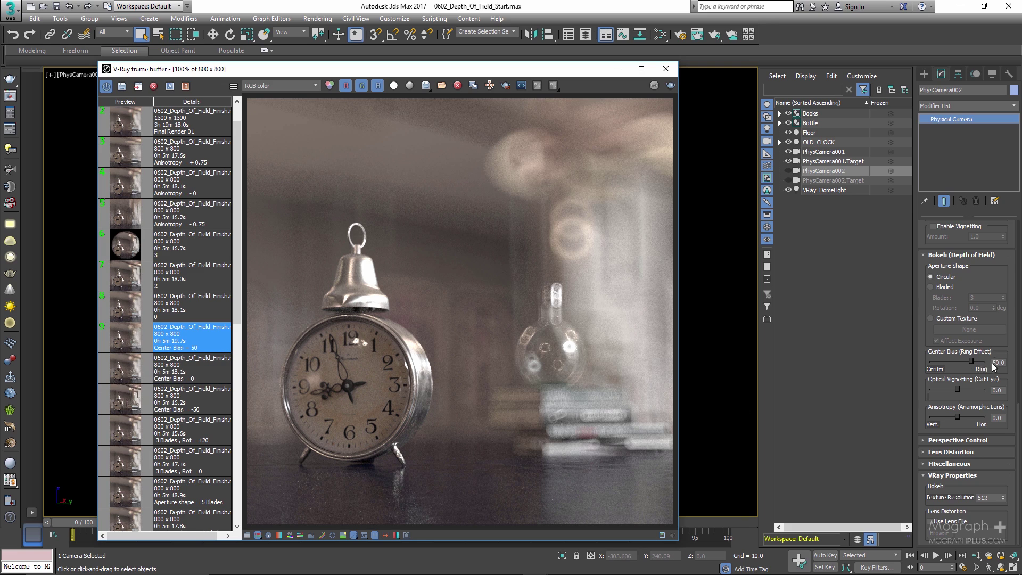
pyautogui.doubleClick(996, 362)
pyautogui.write('0')
pyautogui.press('Return')
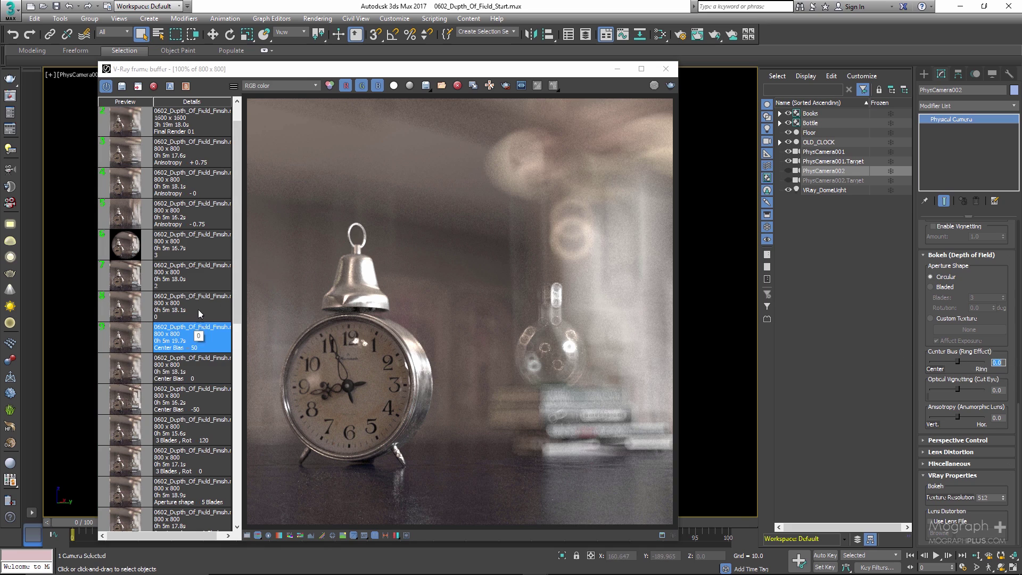
# Step: Display the optical vignetting renders labelled 0, 2 and 3, and set the camera's Optical Vignetting (Cat Eye) to 3
pyautogui.click(196, 331)
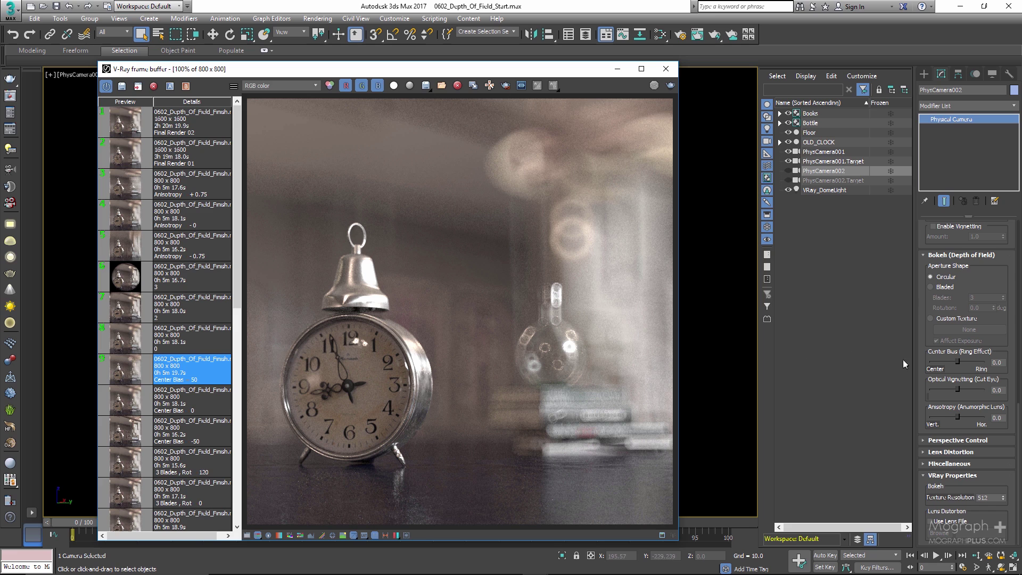
pyautogui.doubleClick(209, 341)
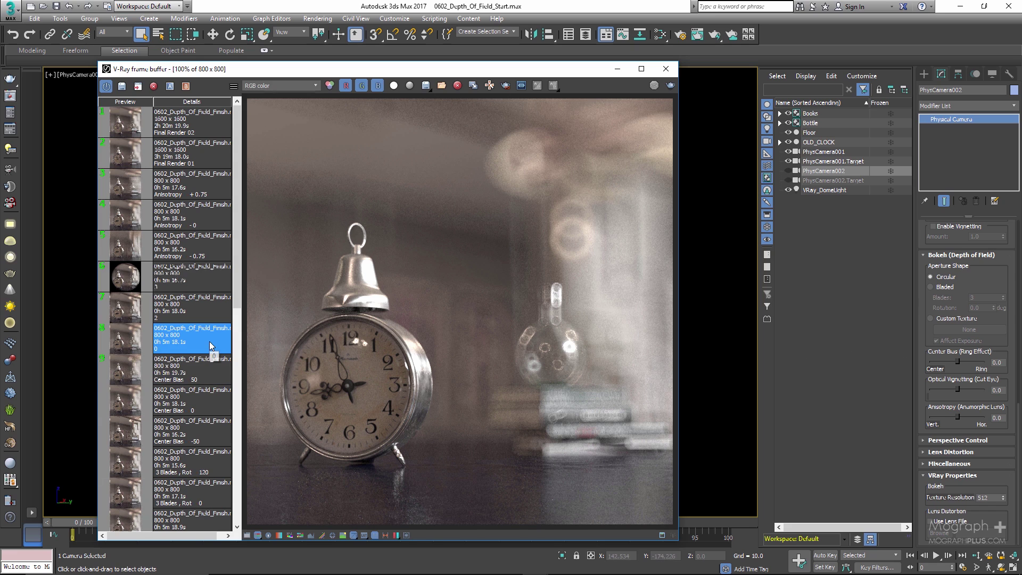
pyautogui.doubleClick(159, 314)
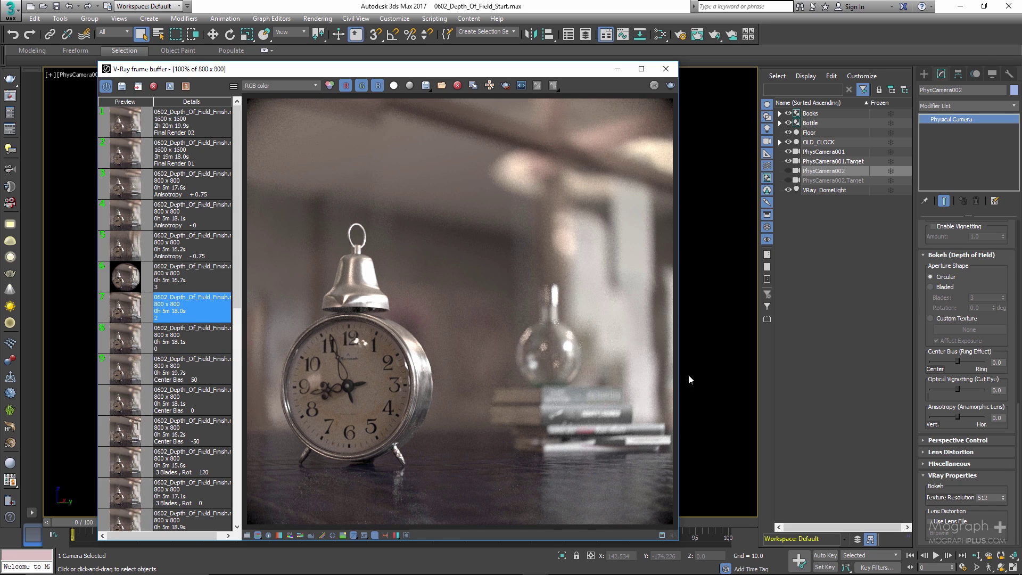
pyautogui.doubleClick(1003, 390)
pyautogui.write('3')
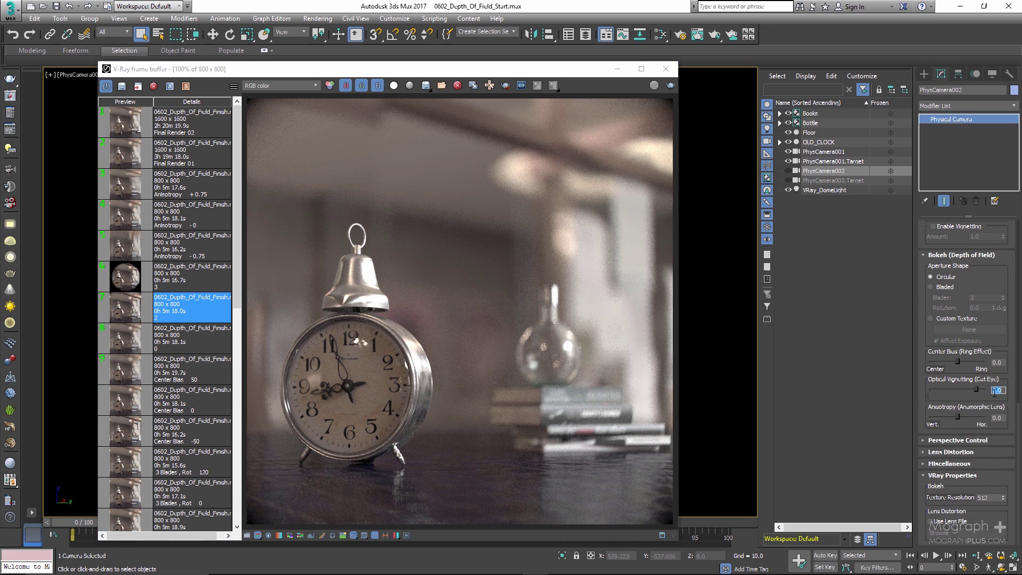
pyautogui.doubleClick(127, 281)
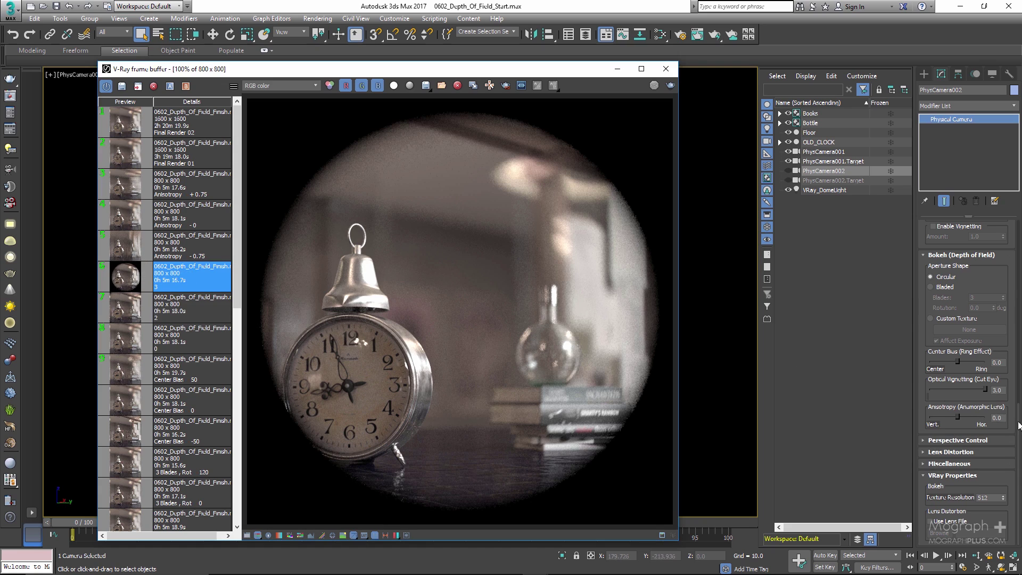
# Step: Reset the camera's Optical Vignetting (Cat Eye) to 0
pyautogui.click(997, 390)
pyautogui.write('0')
pyautogui.press('Return')
pyautogui.click(968, 391)
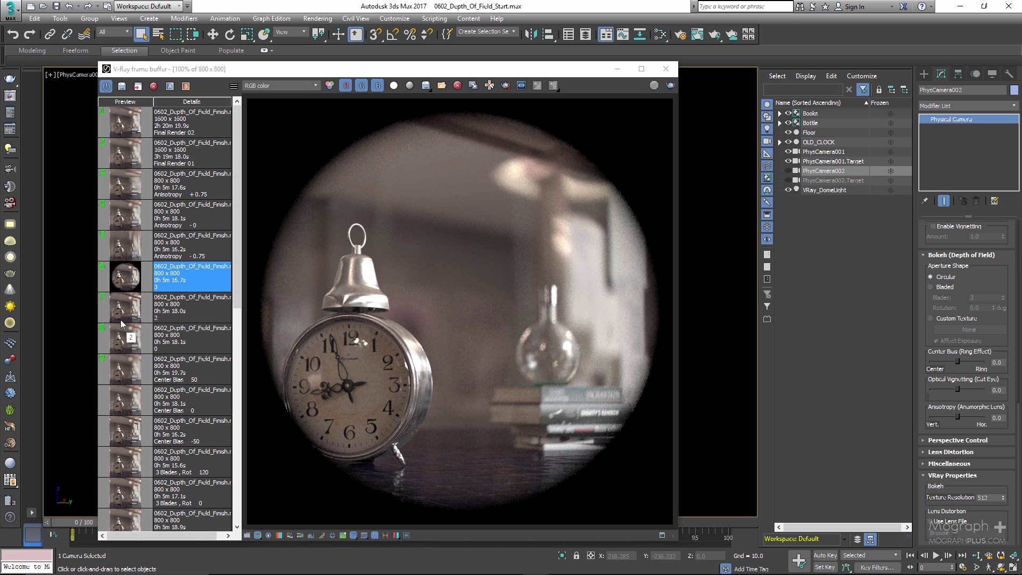
# Step: Try a slight positive Anisotropy (Anamorphic Lens) of 0.06 on the camera, then return it to 0
pyautogui.click(110, 252)
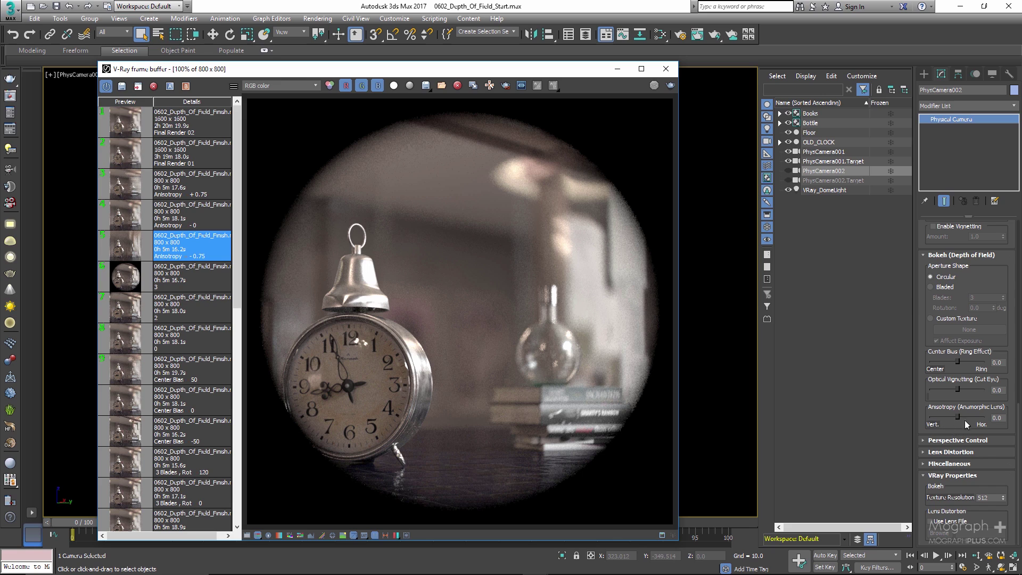
pyautogui.moveTo(958, 417)
pyautogui.mouseDown()
pyautogui.moveTo(940, 417)
pyautogui.moveTo(976, 416)
pyautogui.moveTo(960, 419)
pyautogui.mouseUp()
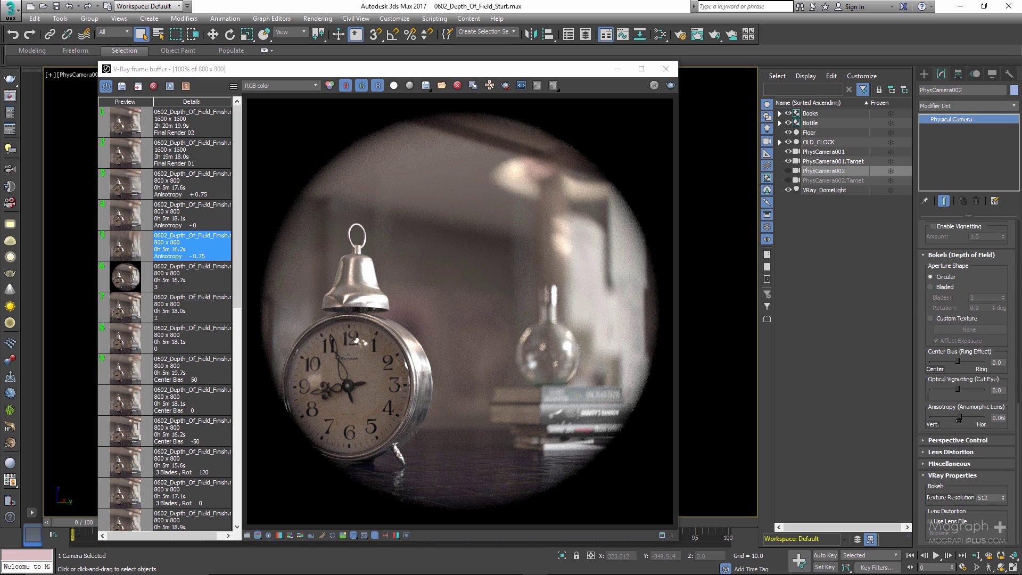
pyautogui.doubleClick(998, 417)
pyautogui.write('0')
pyautogui.press('Return')
pyautogui.click(129, 222)
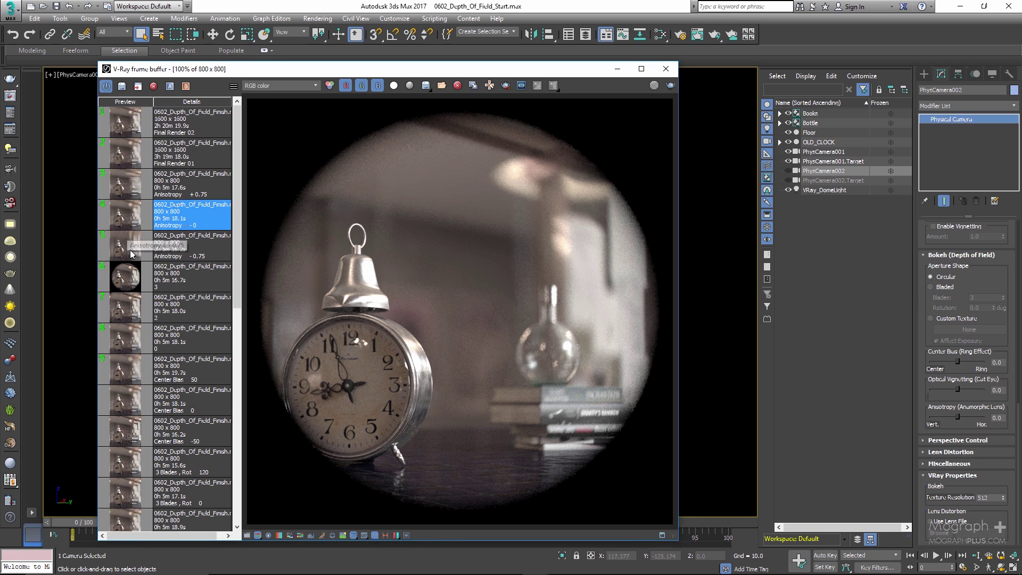
# Step: Display the "Anisotropy = - 0.75" render from the history and set the camera's Anisotropy to -0.75
pyautogui.doubleClick(127, 255)
pyautogui.click(942, 418)
pyautogui.doubleClick(995, 417)
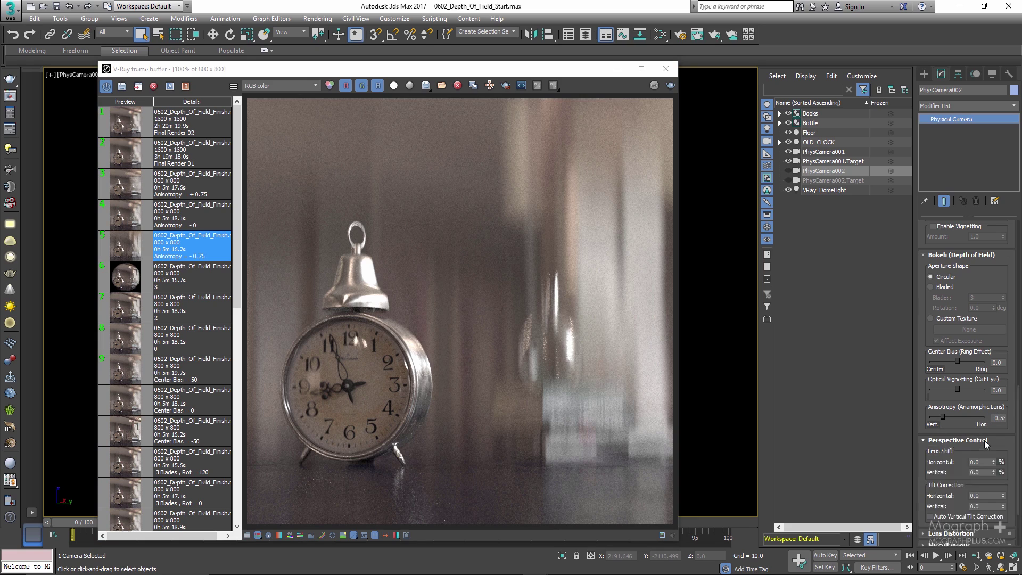
pyautogui.click(1003, 417)
pyautogui.doubleClick(1000, 418)
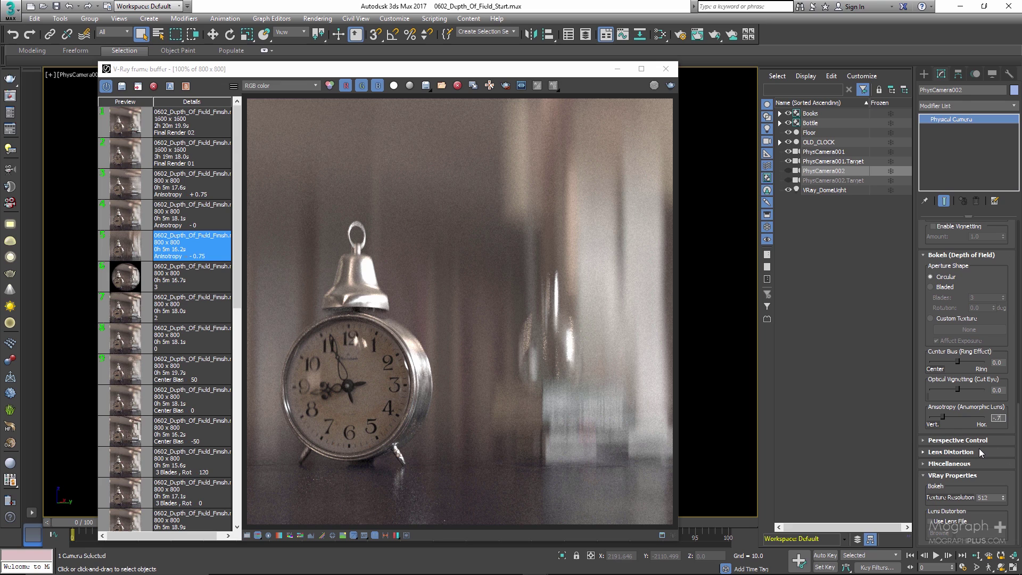
# Step: Display the "Anisotropy = - 0" render and set the camera's Anisotropy to 0
pyautogui.doubleClick(141, 222)
pyautogui.click(994, 421)
pyautogui.write('0')
pyautogui.press('Return')
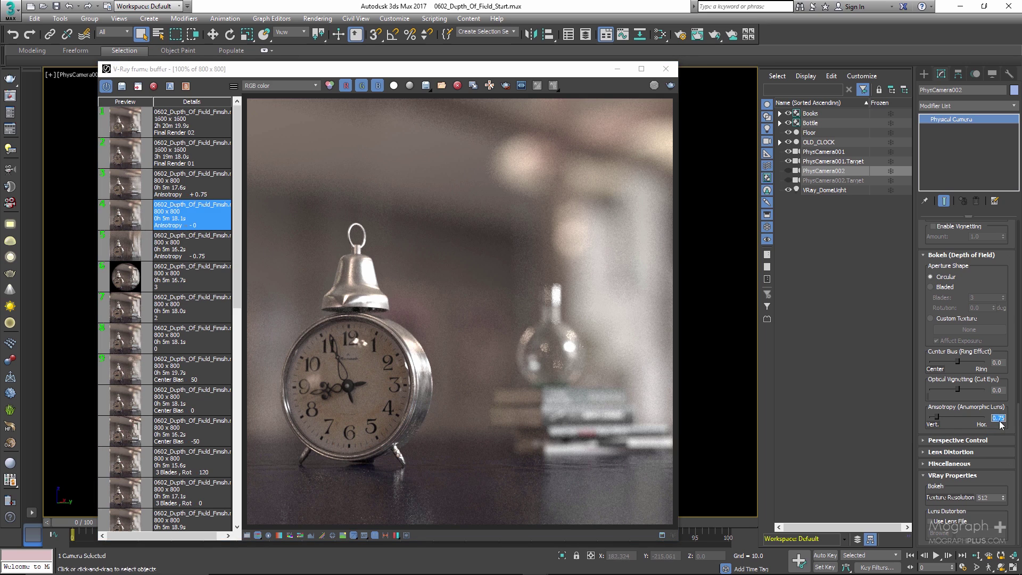
# Step: Set the camera's Anisotropy to 0.75 and display the "Anisotropy = + 0.75" render
pyautogui.click(996, 418)
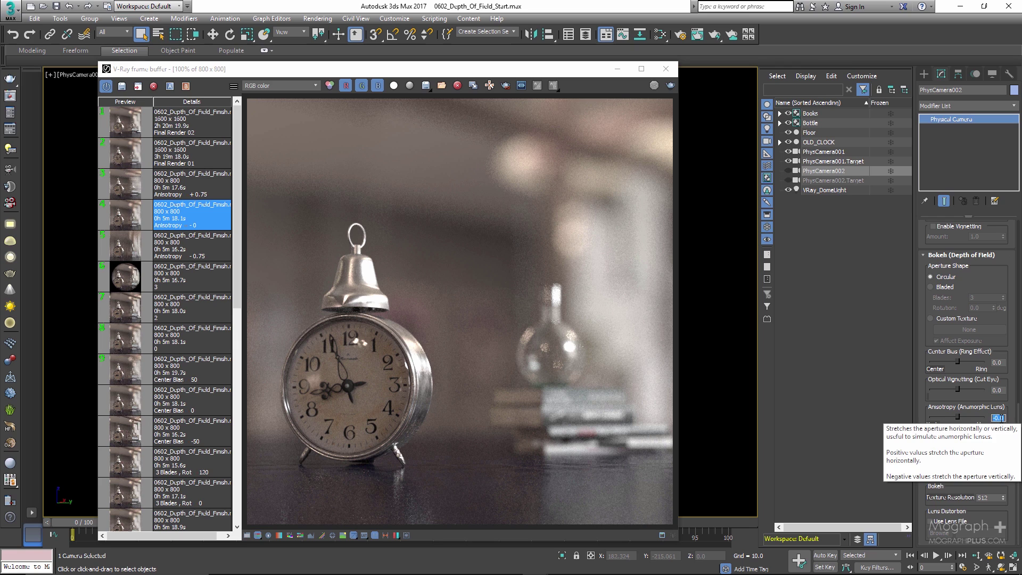
pyautogui.press('BackSpace')
pyautogui.write('.75')
pyautogui.press('Return')
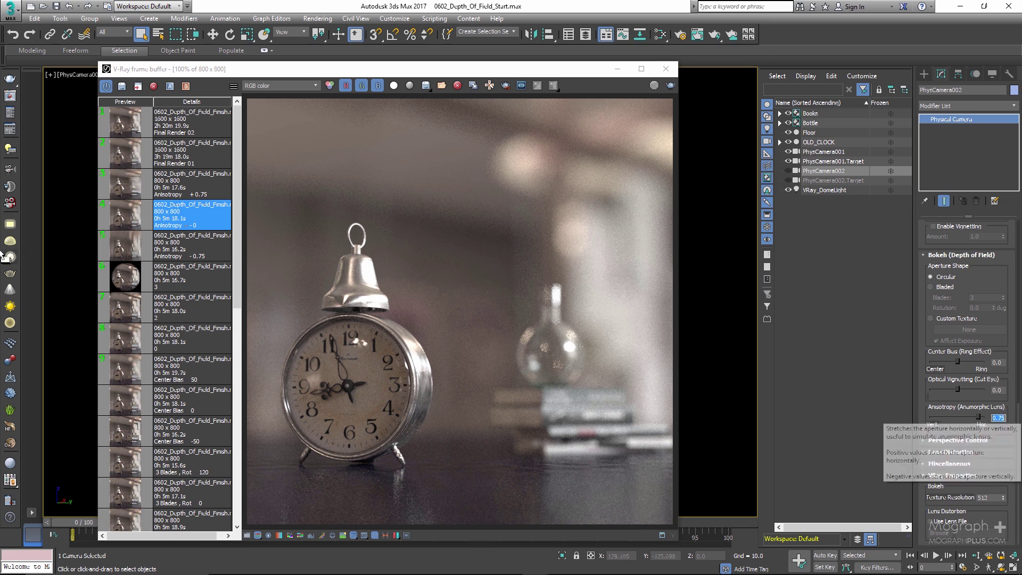
pyautogui.click(132, 189)
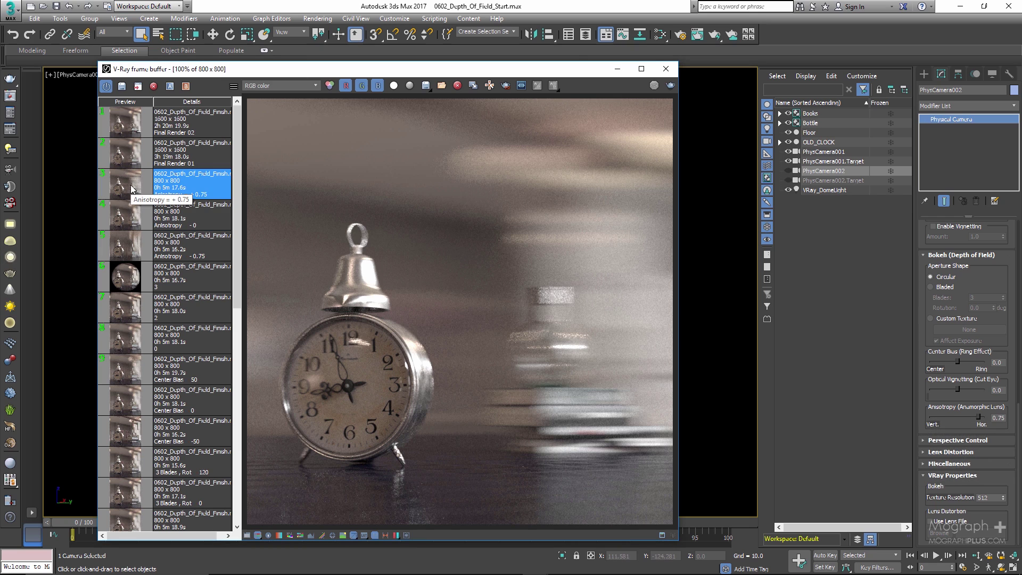
# Step: Compare the -0.75, 0 and +0.75 anisotropy renders, and reset the camera's Anisotropy to 0
pyautogui.click(132, 247)
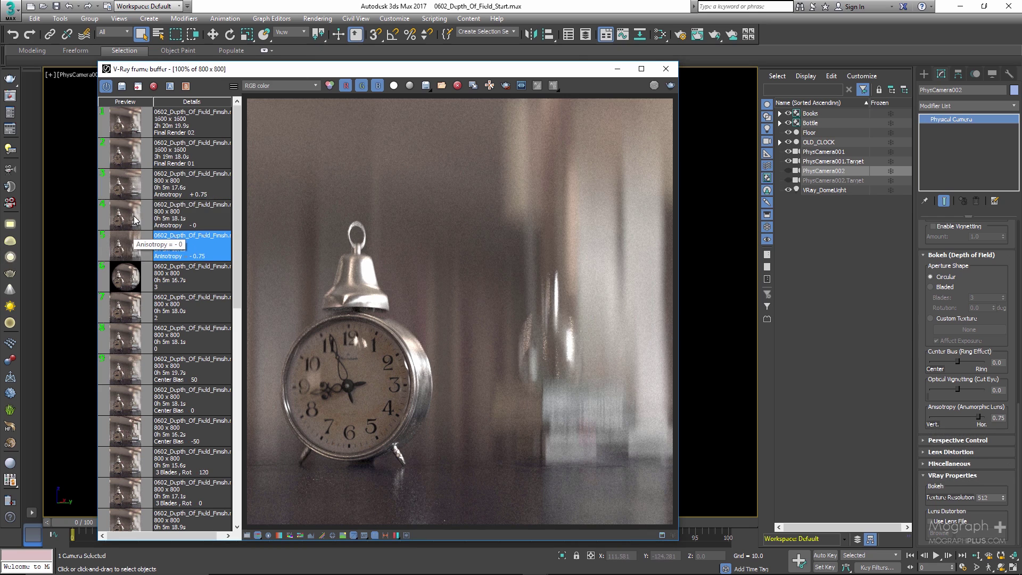
pyautogui.click(132, 218)
pyautogui.click(128, 189)
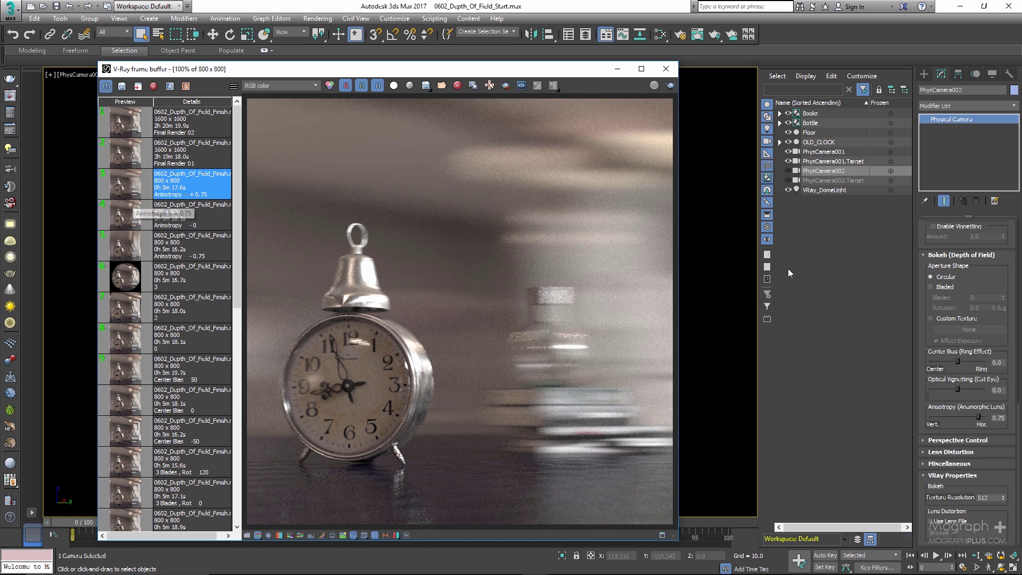
pyautogui.doubleClick(997, 418)
pyautogui.write('0')
pyautogui.press('Return')
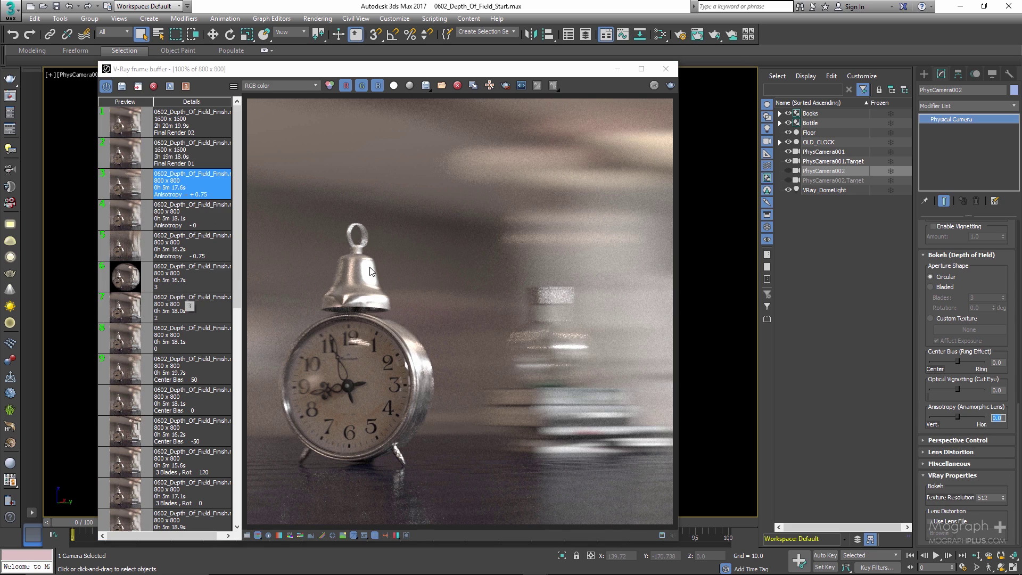
# Step: In the render setup's V-Ray Camera settings, try Depth of field with Sides enabled, then turn Depth of field off
pyautogui.click(9, 113)
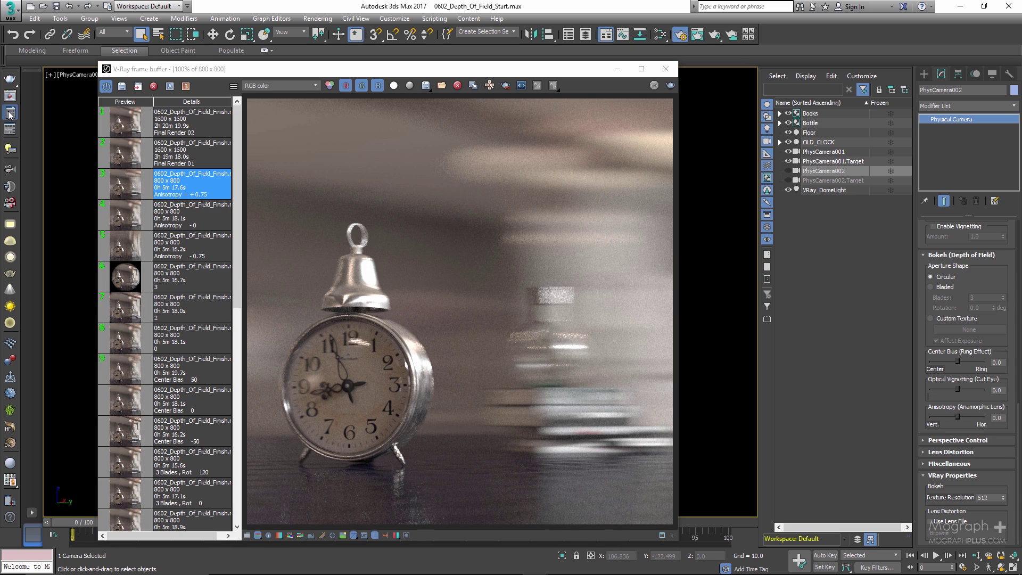
pyautogui.click(260, 162)
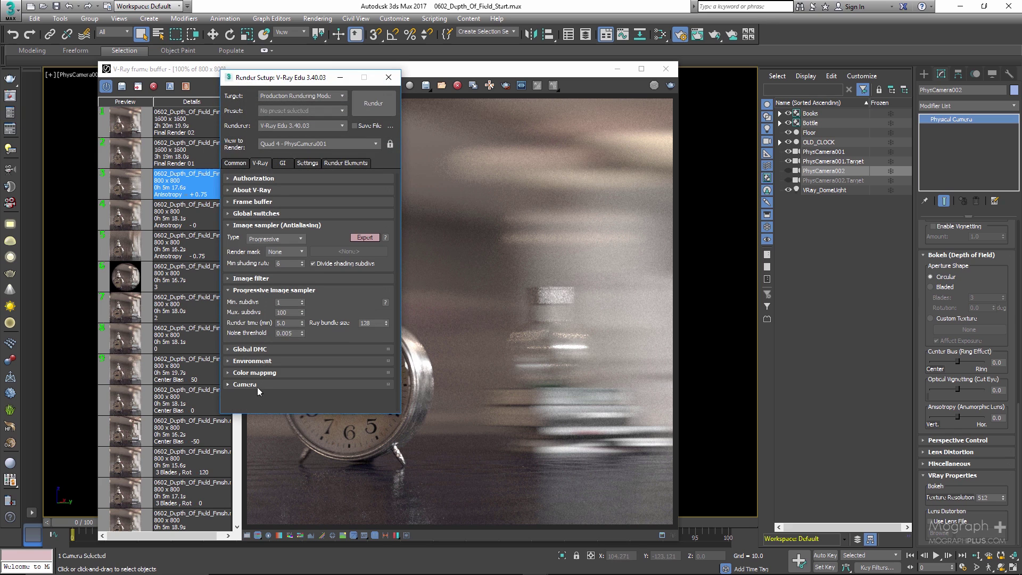
pyautogui.click(258, 384)
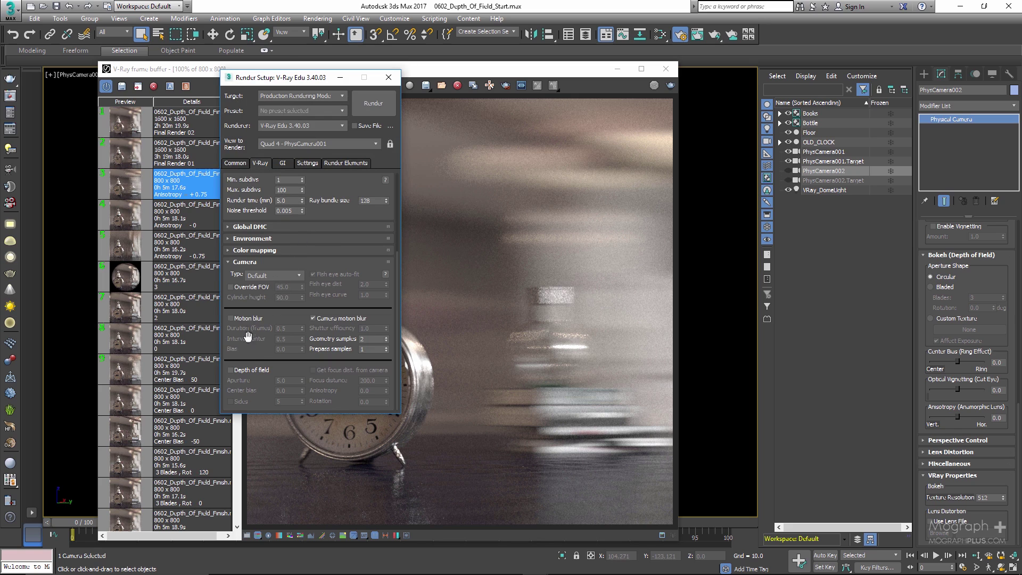
pyautogui.click(247, 369)
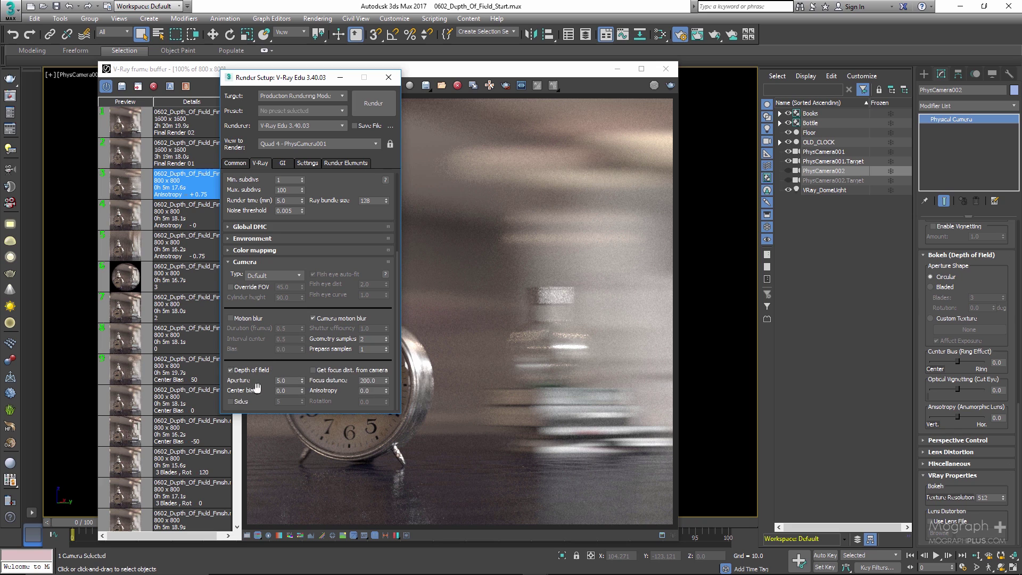
pyautogui.click(231, 401)
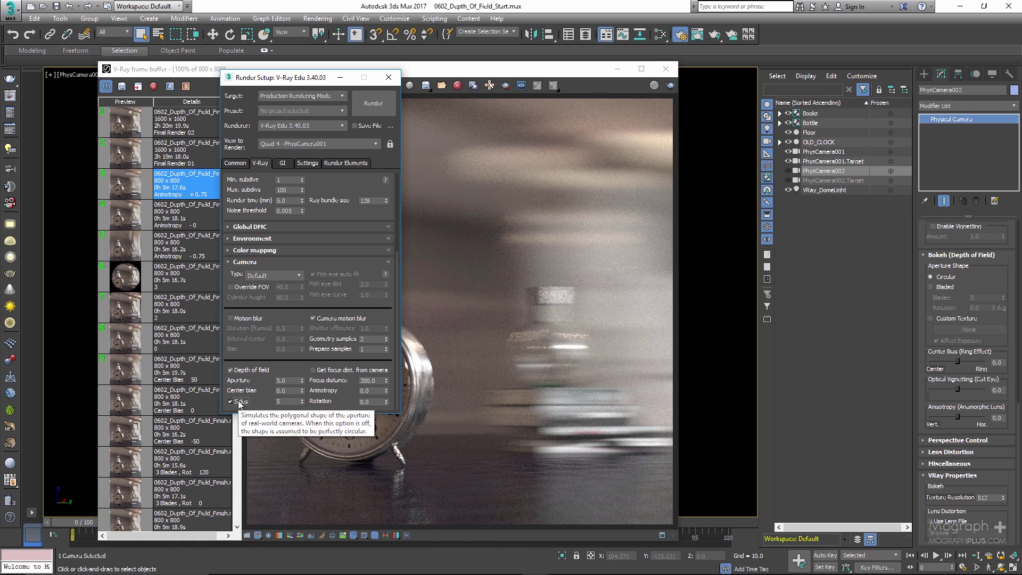
pyautogui.click(247, 372)
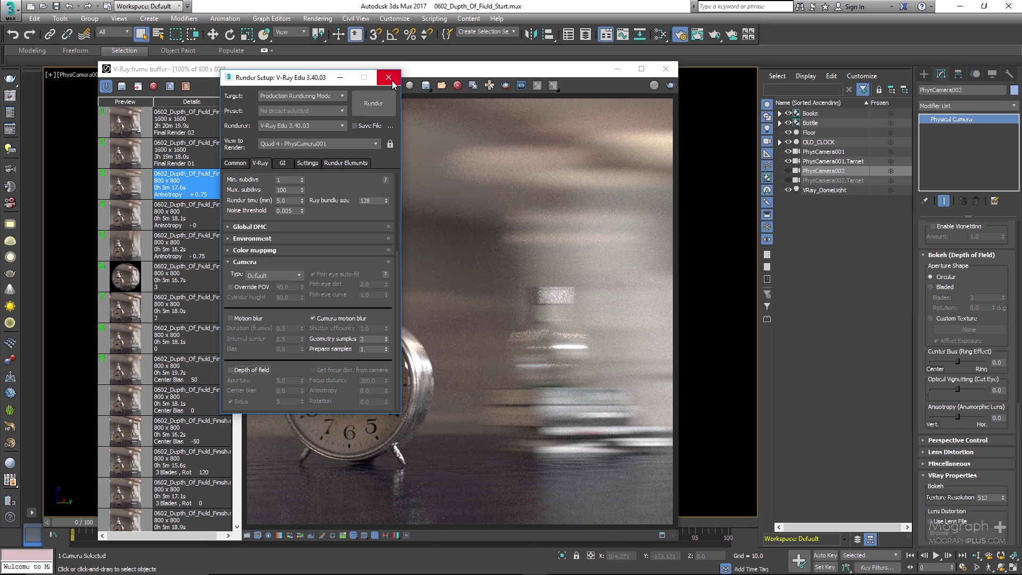
# Step: Open the list of render elements that can be added and select VRayZDepth
pyautogui.click(345, 163)
pyautogui.click(237, 204)
pyautogui.scroll(-8, 285, 268)
pyautogui.click(255, 320)
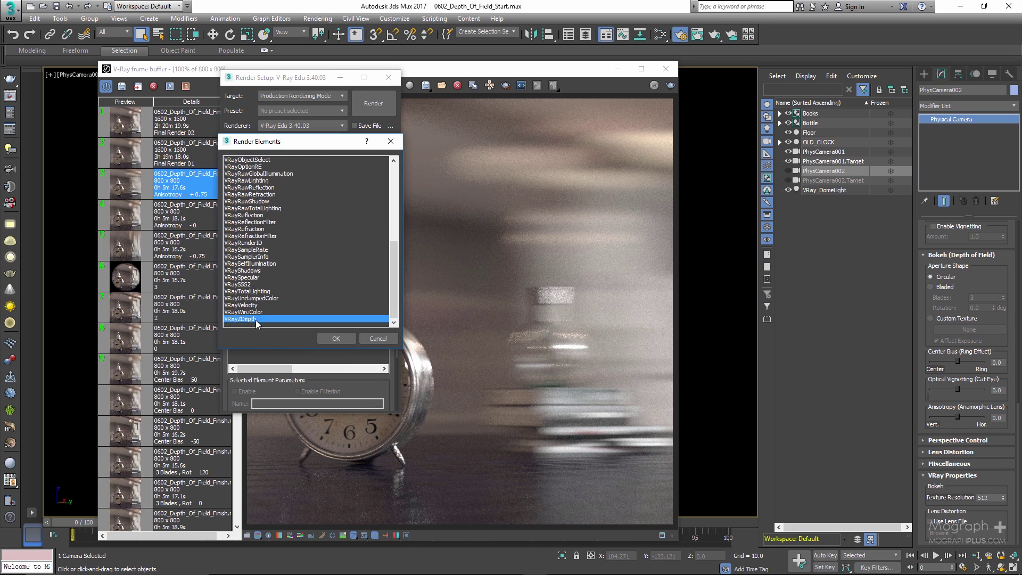
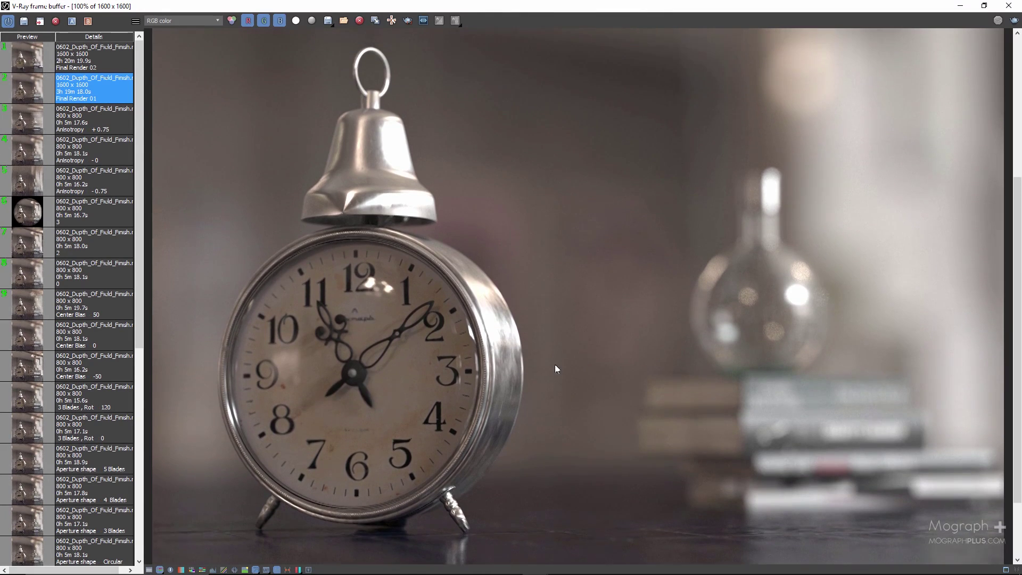
# Step: Examine Final Render 01 at 100% and 50%, checking the focus on the clock and the blurred background
pyautogui.moveTo(536, 319); pyautogui.dragTo(504, 281, button='middle')
pyautogui.scroll(-1, 509, 285)
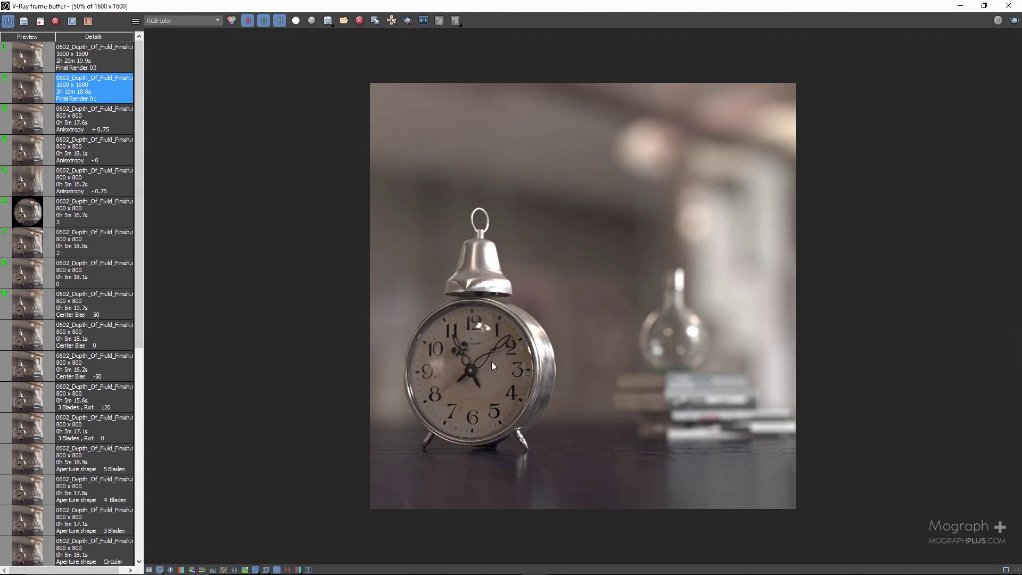
pyautogui.scroll(1, 488, 388)
pyautogui.moveTo(487, 389); pyautogui.dragTo(550, 358, button='middle')
pyautogui.scroll(-1, 543, 335)
# Step: Display Final Render 02 from the history and examine the focus on the bottle and books
pyautogui.click(32, 69)
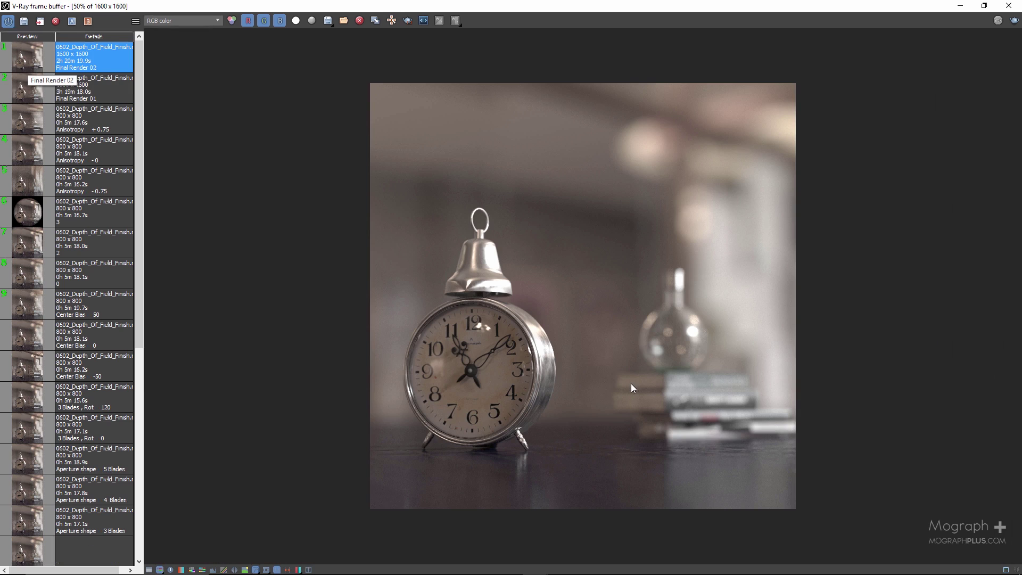
pyautogui.scroll(1, 683, 375)
pyautogui.moveTo(682, 375); pyautogui.dragTo(652, 375, button='middle')
pyautogui.scroll(-1, 648, 313)
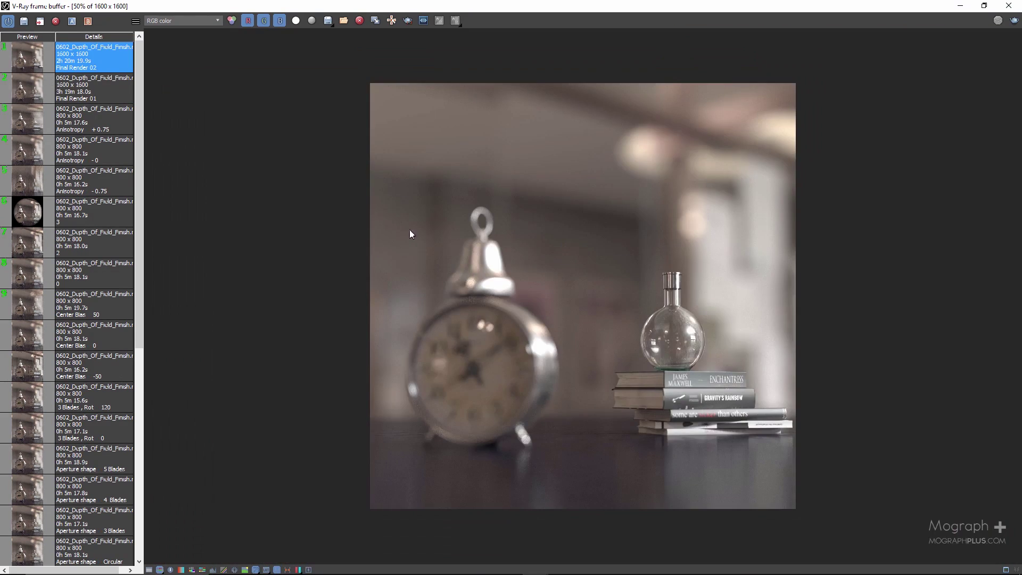
# Step: Show the VRayDenoiser channel of Final Render 02 at 100%, then select Final Render 01 in the history for comparison
pyautogui.click(175, 20)
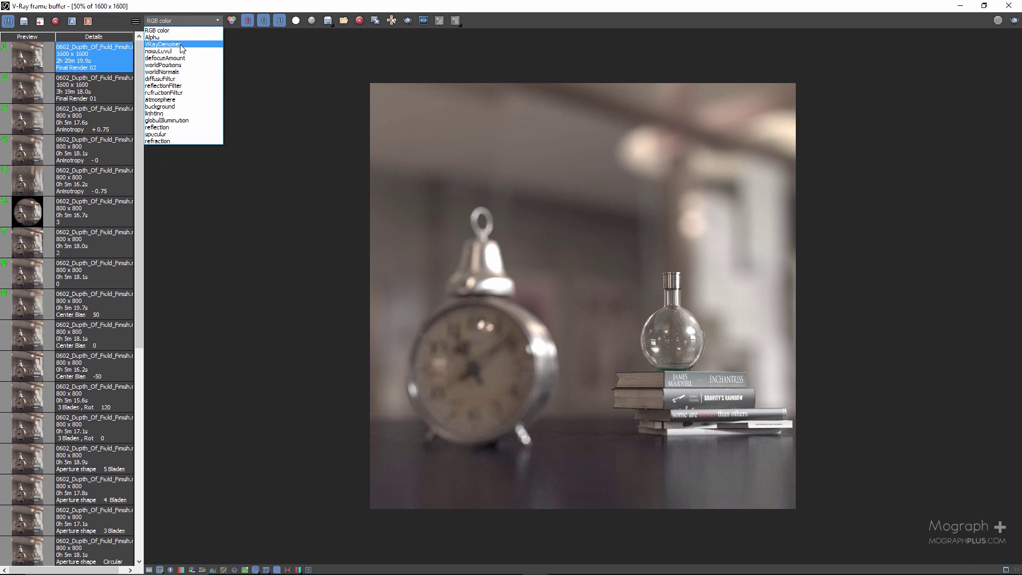
pyautogui.click(181, 44)
pyautogui.scroll(1, 550, 384)
pyautogui.moveTo(541, 426); pyautogui.dragTo(403, 371, button='middle')
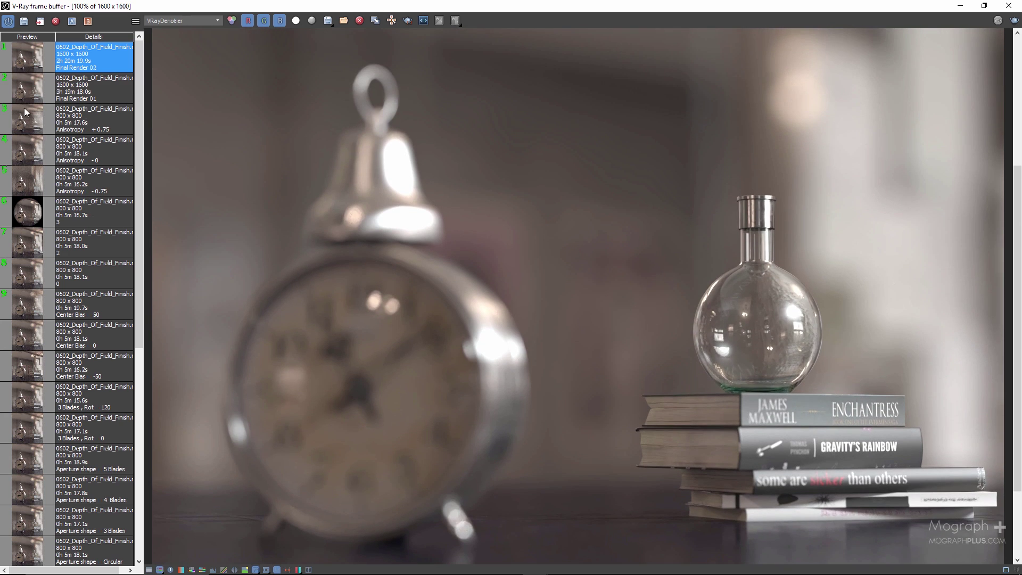
pyautogui.click(35, 90)
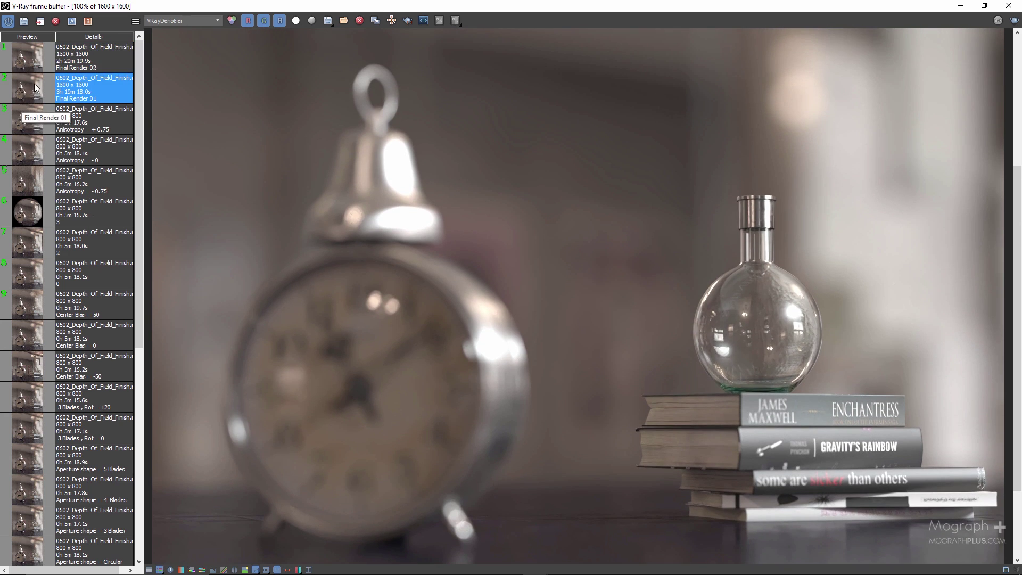
# Step: Load Final Render 02 from the history and show its clock and books at 100%
pyautogui.doubleClick(29, 63)
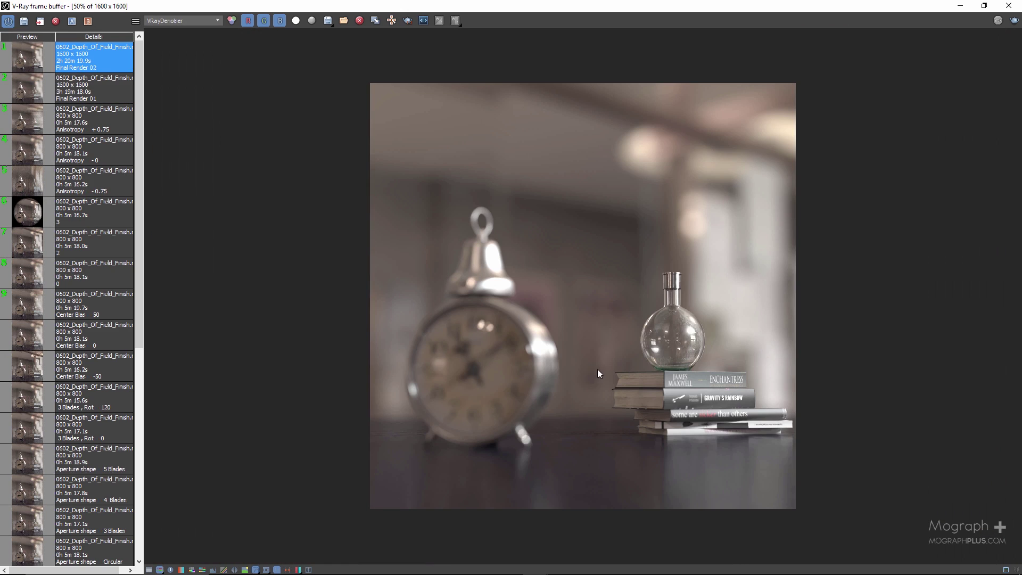
pyautogui.doubleClick(597, 369)
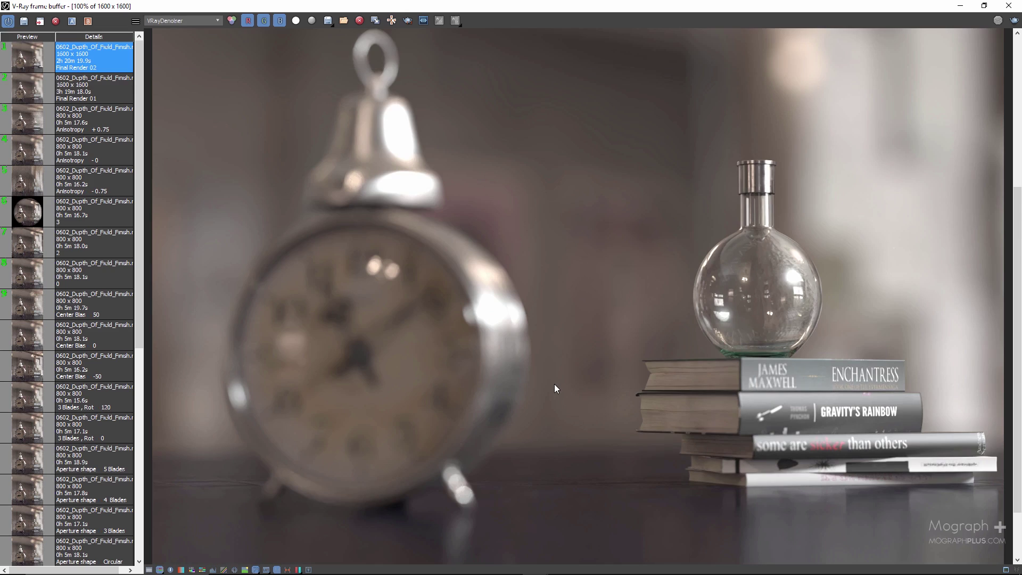
pyautogui.moveTo(554, 384); pyautogui.dragTo(497, 308, button='middle')
# Step: Show the color corrections and enable White Balance with a temperature of 7200 for Final Render 02
pyautogui.click(150, 569)
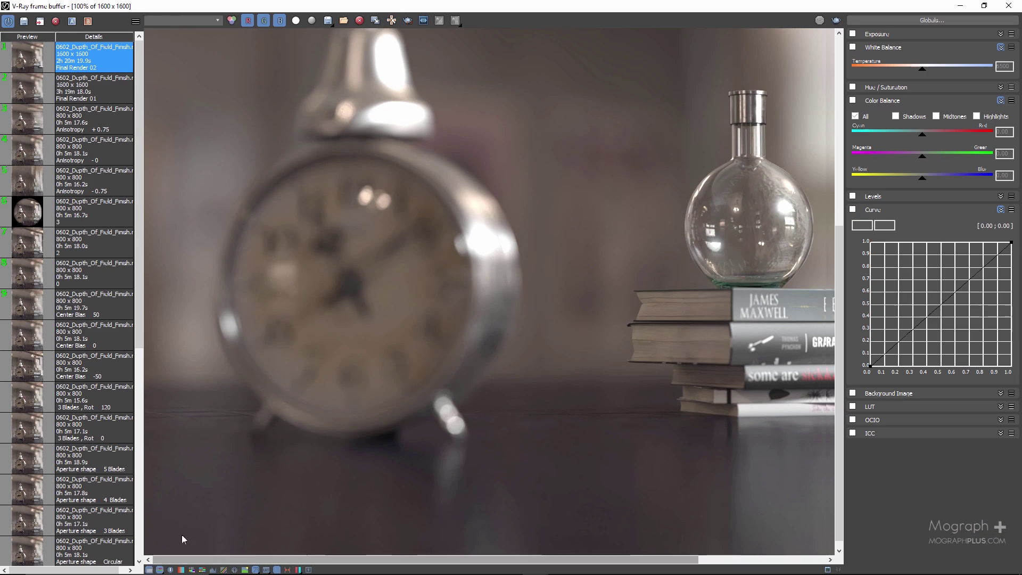
pyautogui.click(852, 48)
pyautogui.doubleClick(1004, 67)
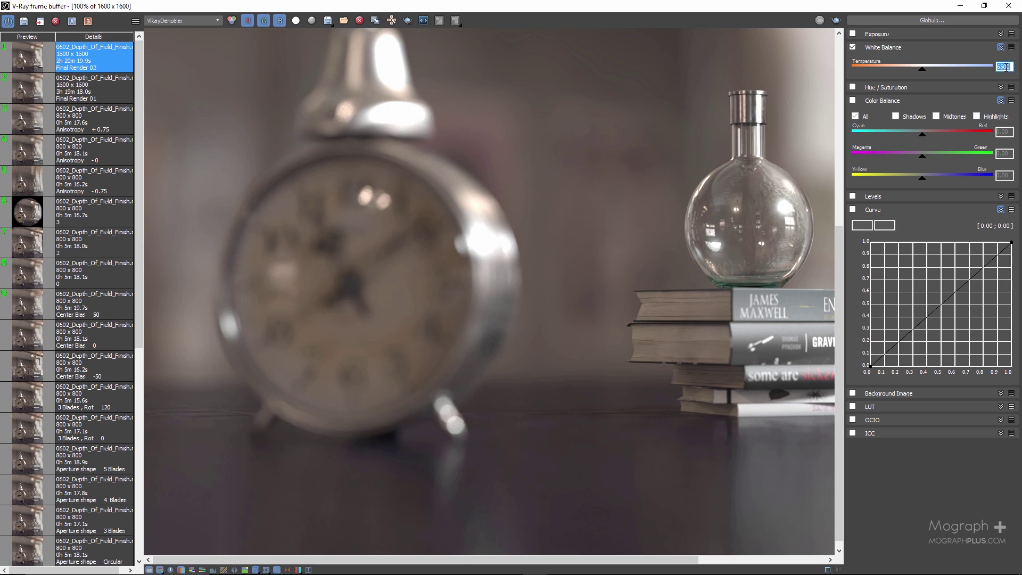
pyautogui.write('7200')
pyautogui.press('Return')
pyautogui.doubleClick(401, 242)
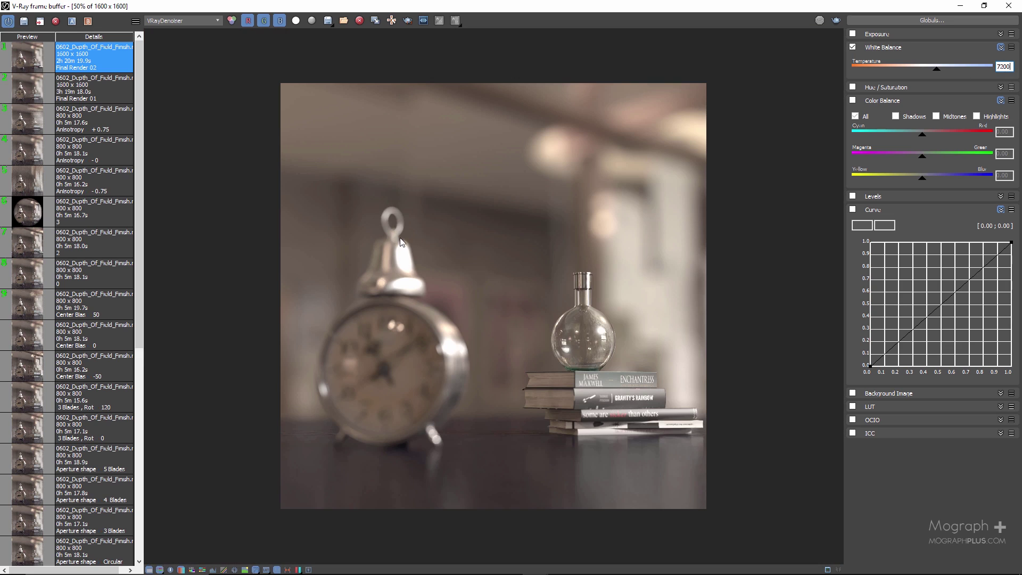
# Step: Enable Color Balance, shift the shadows slightly toward blue, and set the highlights' yellow-blue balance to -0.15
pyautogui.click(852, 100)
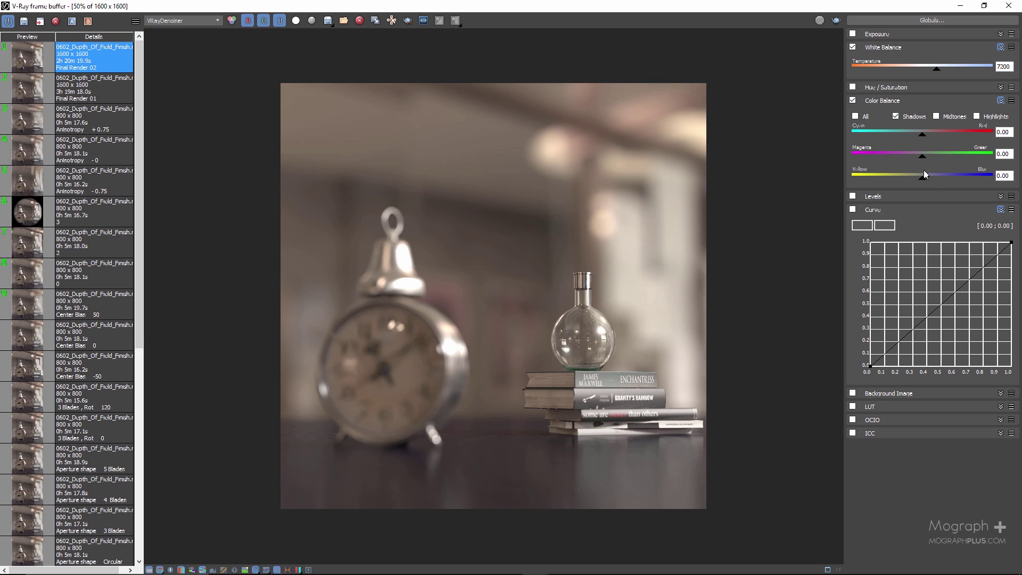
pyautogui.moveTo(926, 183); pyautogui.dragTo(930, 182)
pyautogui.click(976, 117)
pyautogui.moveTo(926, 180); pyautogui.dragTo(913, 185)
pyautogui.click(1003, 176)
pyautogui.moveTo(912, 185); pyautogui.dragTo(913, 185)
# Step: Hide the color corrections and examine the corrected bottle, books and clock in the maximized frame buffer
pyautogui.scroll(1, 575, 366)
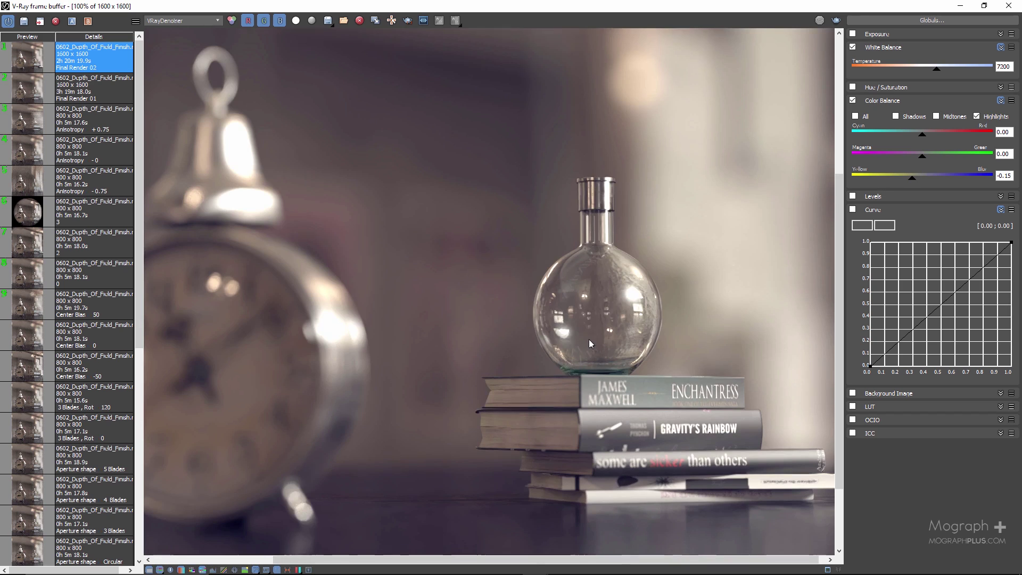
pyautogui.moveTo(598, 364); pyautogui.dragTo(524, 314, button='middle')
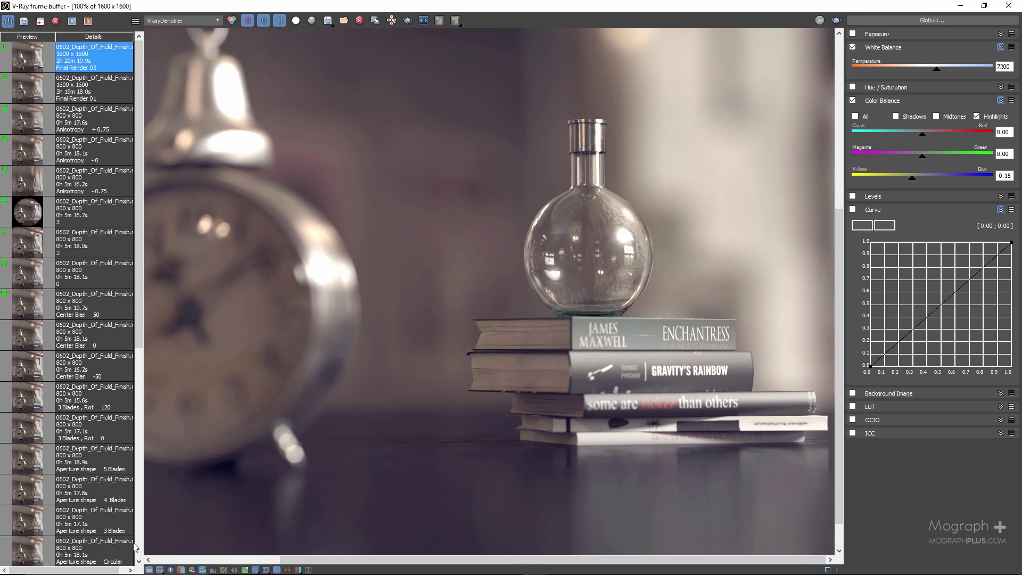
pyautogui.click(149, 569)
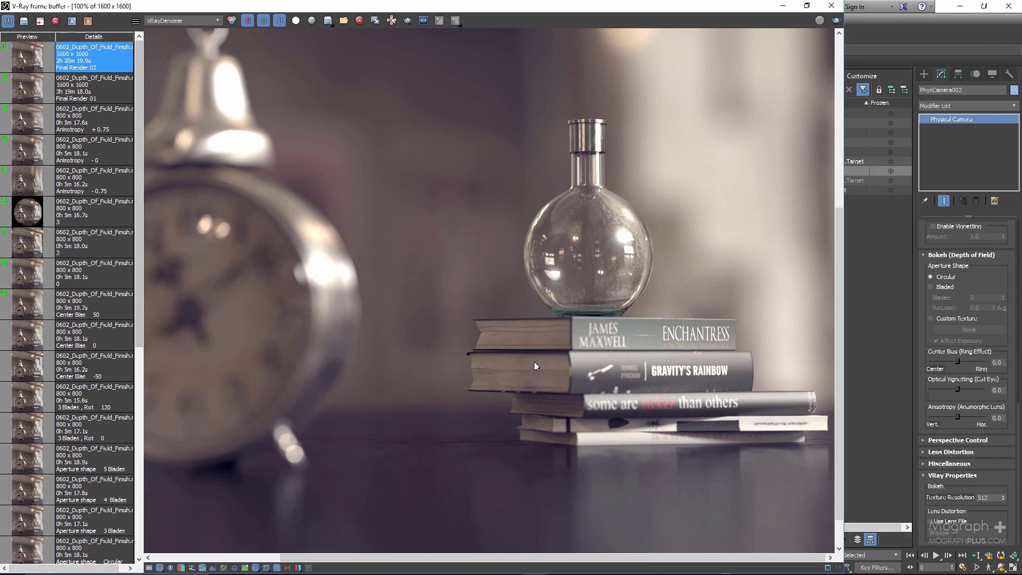
pyautogui.click(806, 5)
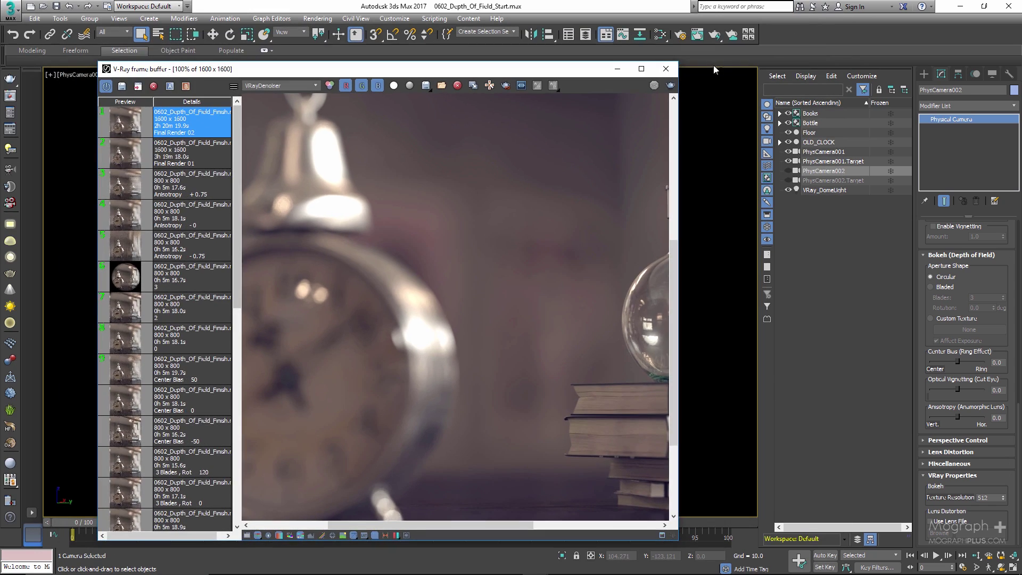
pyautogui.click(641, 68)
pyautogui.moveTo(640, 260); pyautogui.dragTo(618, 311, button='middle')
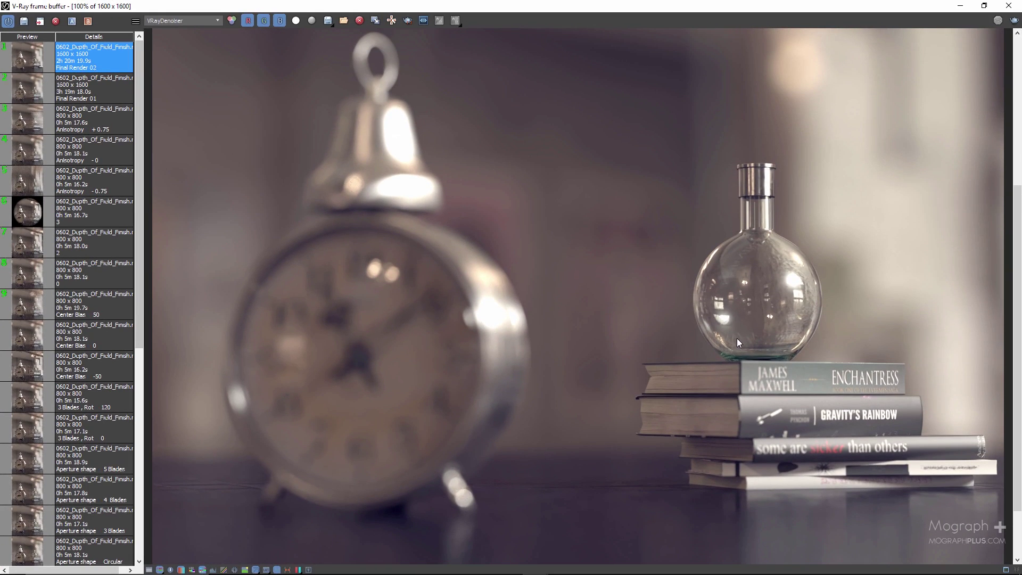
pyautogui.scroll(3, 737, 338)
pyautogui.moveTo(748, 370); pyautogui.dragTo(608, 372, button='middle')
pyautogui.scroll(-3, 570, 320)
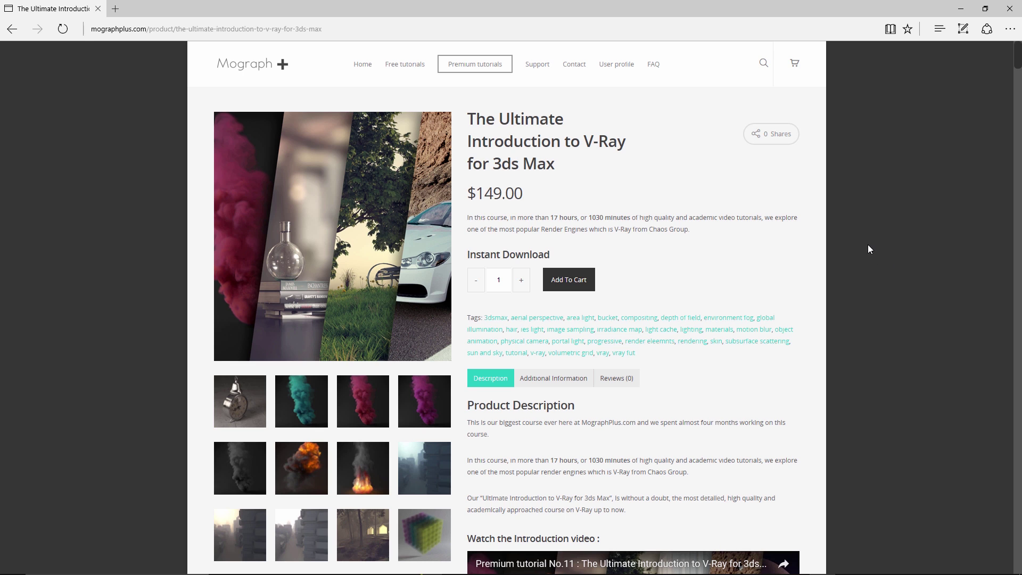
# Step: In the browser, look through the product page of The Ultimate Introduction to V-Ray for 3ds Max, including its section descriptions and sample renders
pyautogui.scroll(-1, 868, 244)
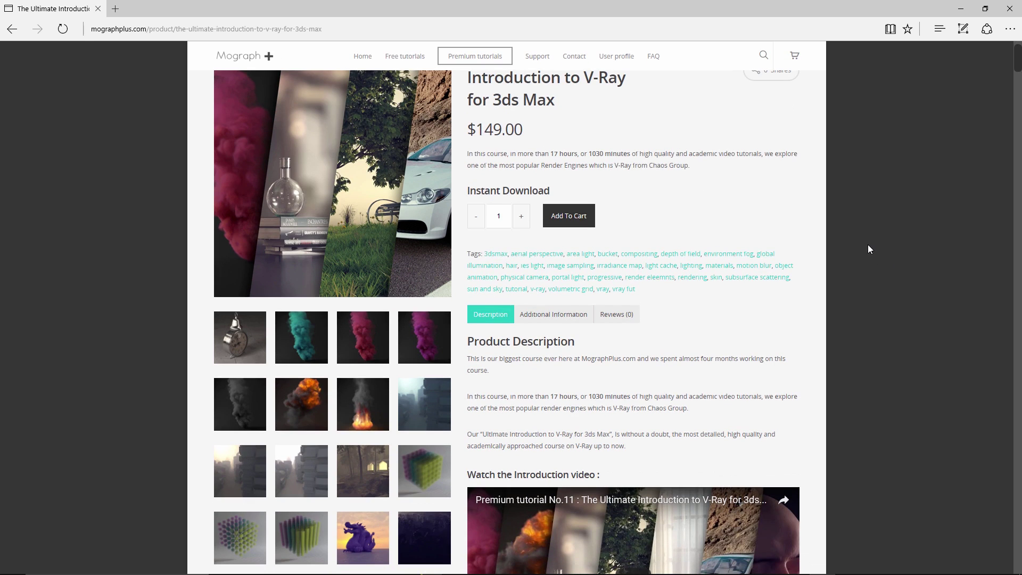
pyautogui.scroll(-5, 868, 249)
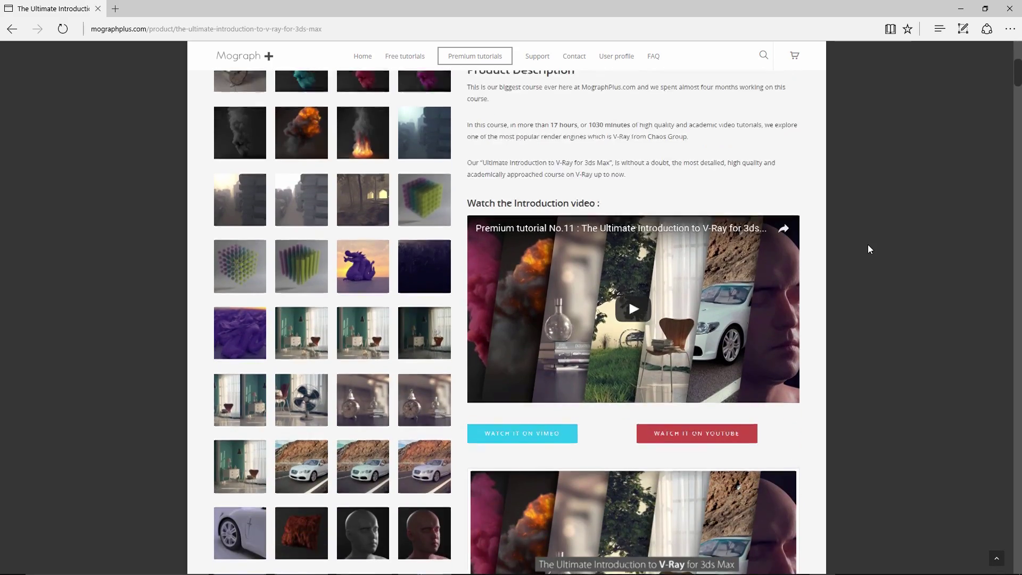
pyautogui.scroll(-10, 867, 244)
pyautogui.scroll(-18, 869, 251)
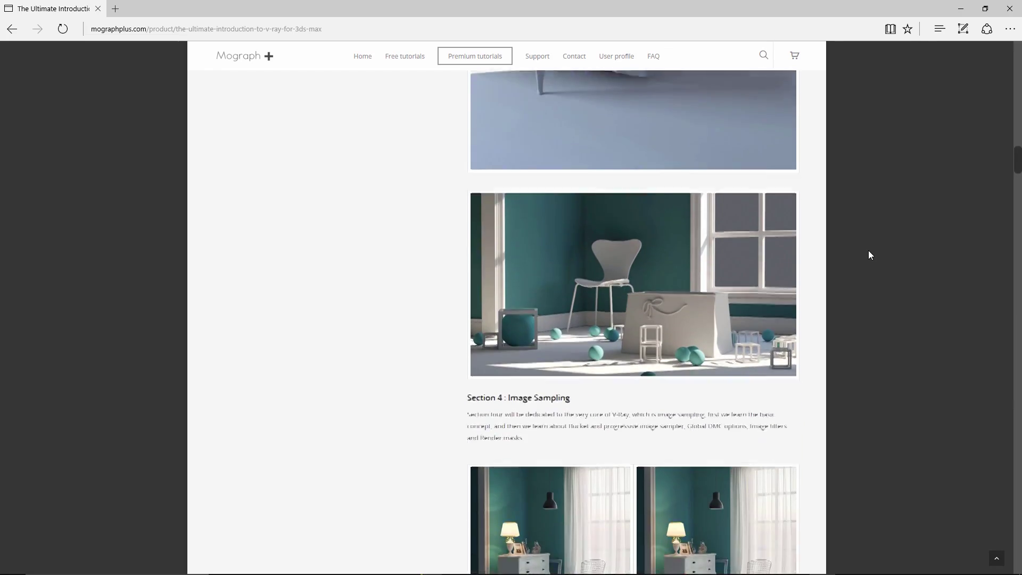
pyautogui.scroll(-10, 868, 255)
pyautogui.scroll(-11, 869, 255)
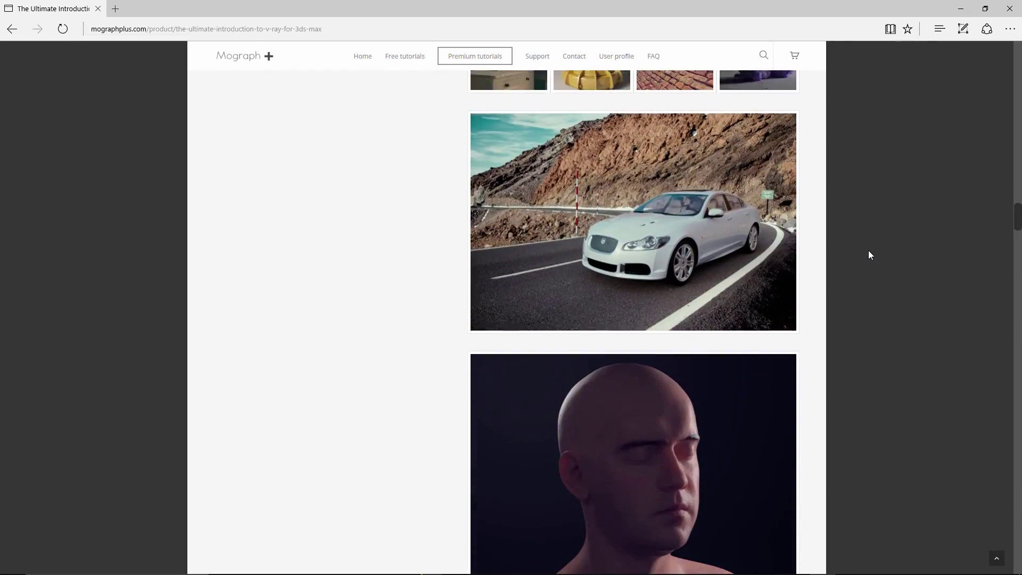
pyautogui.scroll(-19, 869, 255)
pyautogui.scroll(-20, 868, 255)
pyautogui.scroll(-20, 868, 255)
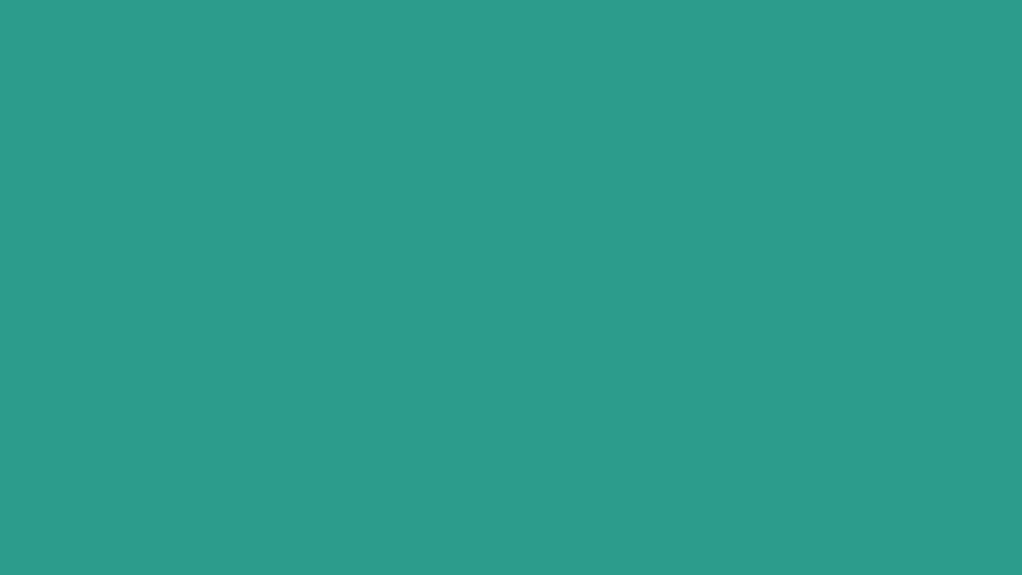